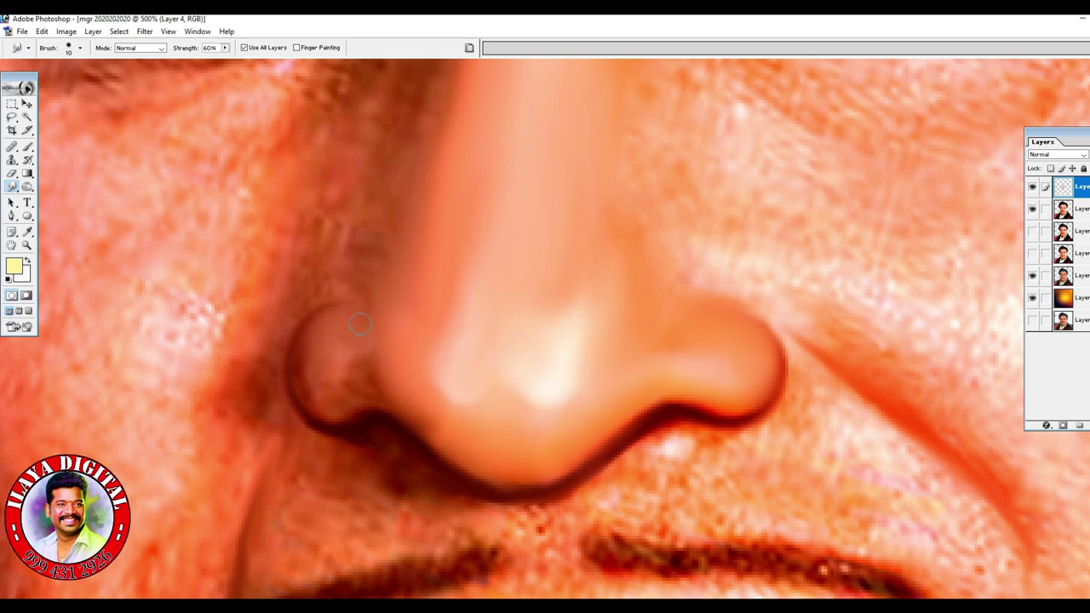
Smudge the shaded nostril and the underside of the nose tip smooth, enlarging the brush to 20 and raising strength to 80%.
mouse_move(322, 349)
left_mouse_down()
mouse_move(322, 398)
mouse_move(348, 383)
mouse_move(322, 392)
mouse_move(332, 381)
mouse_move(362, 380)
mouse_move(353, 400)
mouse_move(394, 374)
mouse_move(395, 343)
left_mouse_up()
key("]")
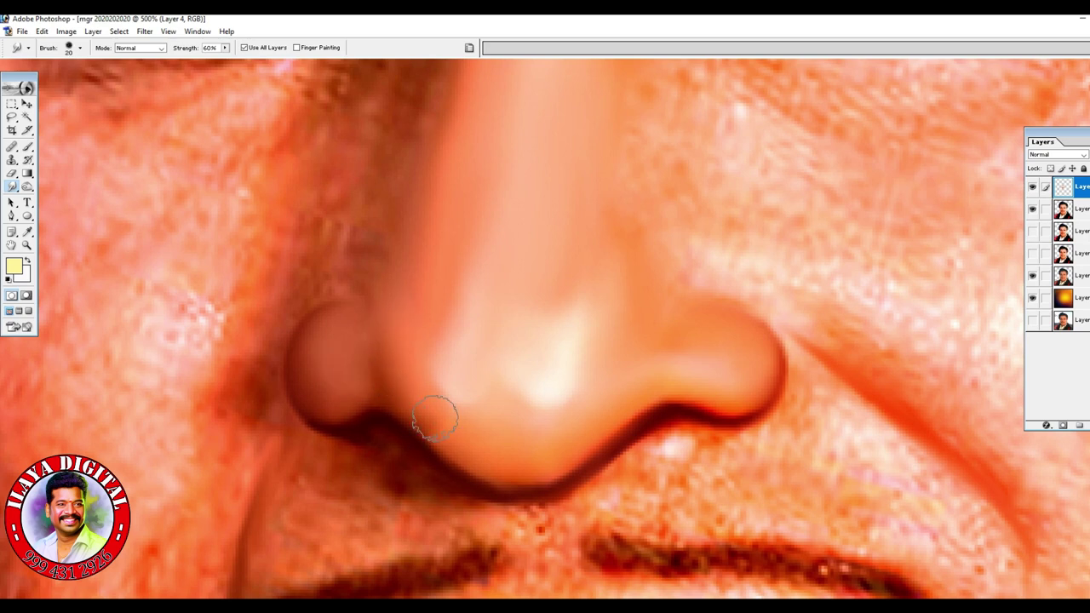
mouse_move(450, 432)
left_mouse_down()
mouse_move(511, 463)
mouse_move(474, 455)
mouse_move(523, 470)
left_mouse_up()
key("8")
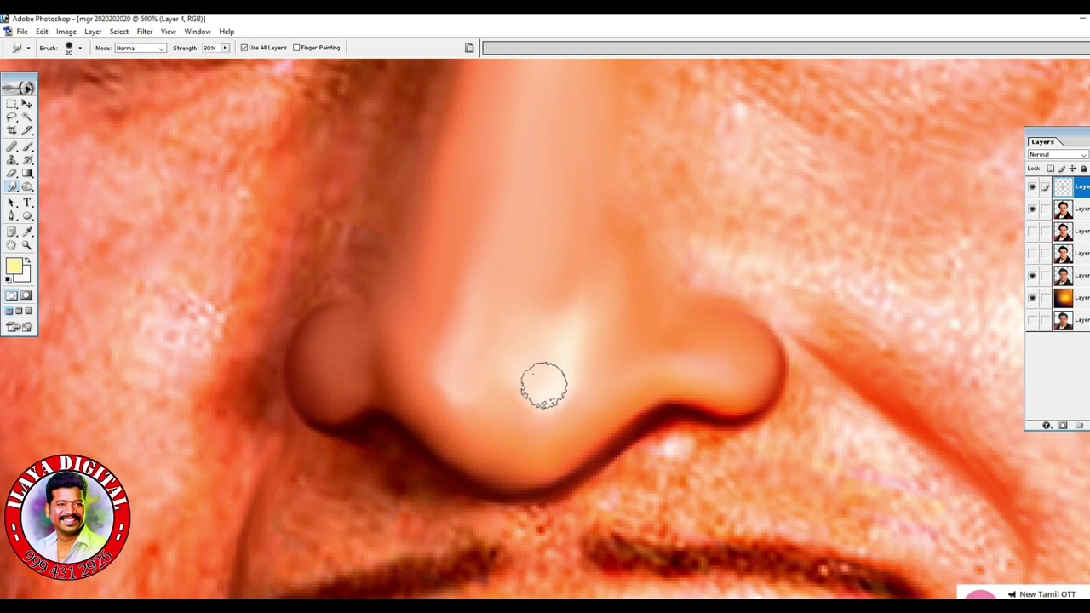
Blend the highlight on the nose tip with the Smudge tool at 60% strength and brush size 30.
scroll(647, 246, "up", 5)
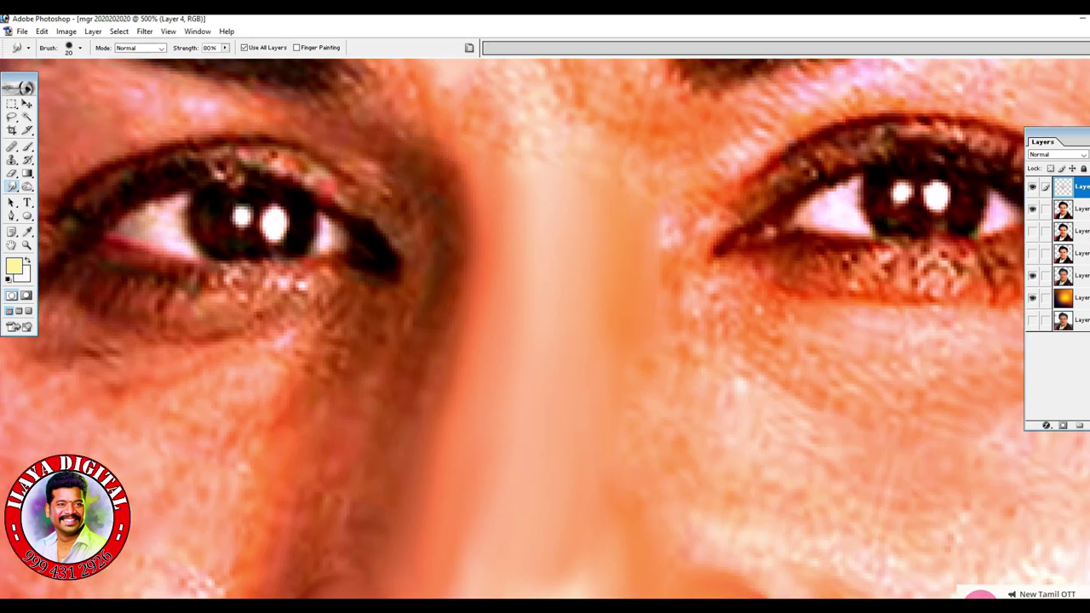
key("ctrl+minus")
key("ctrl+minus")
key("ctrl+minus")
key("ctrl+minus")
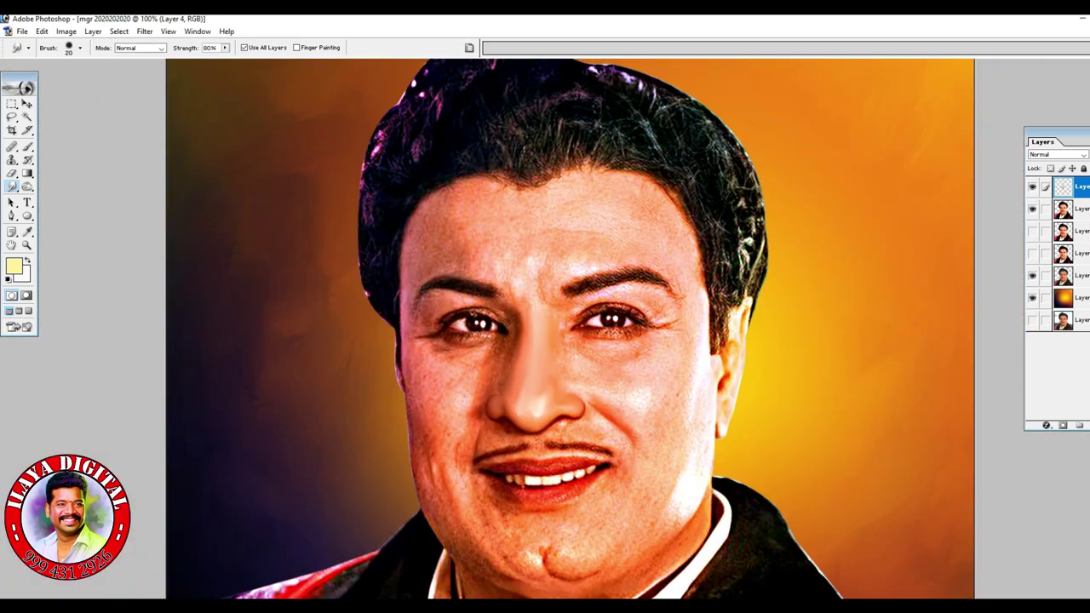
key("ctrl+plus")
left_click_drag(589, 383, 619, 241)
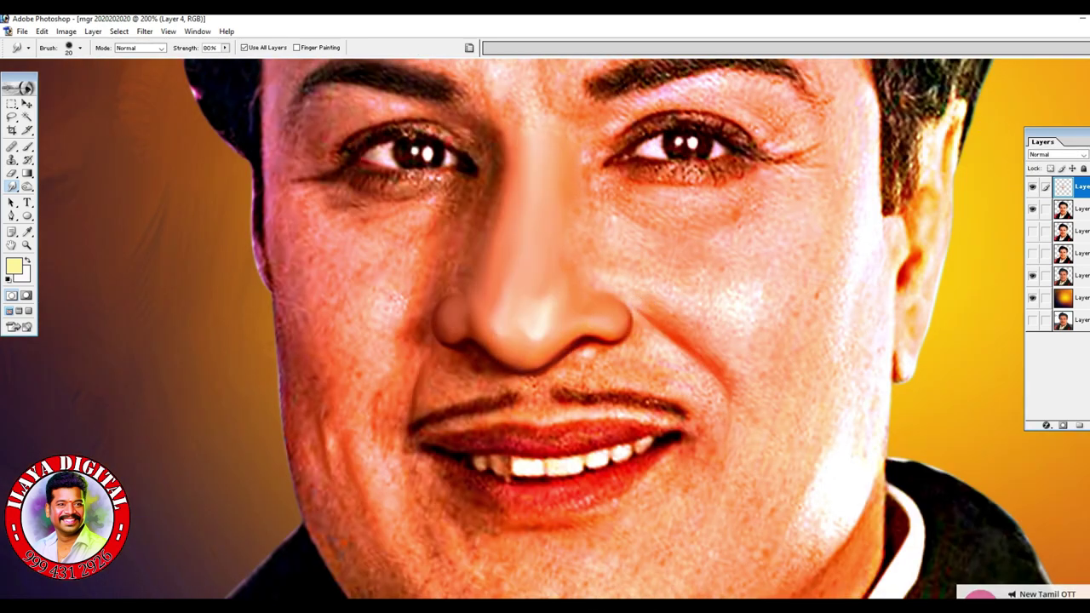
key("ctrl+plus")
key("ctrl+plus")
key("bracketright")
left_click_drag(536, 343, 442, 300)
key("bracketright")
key("6")
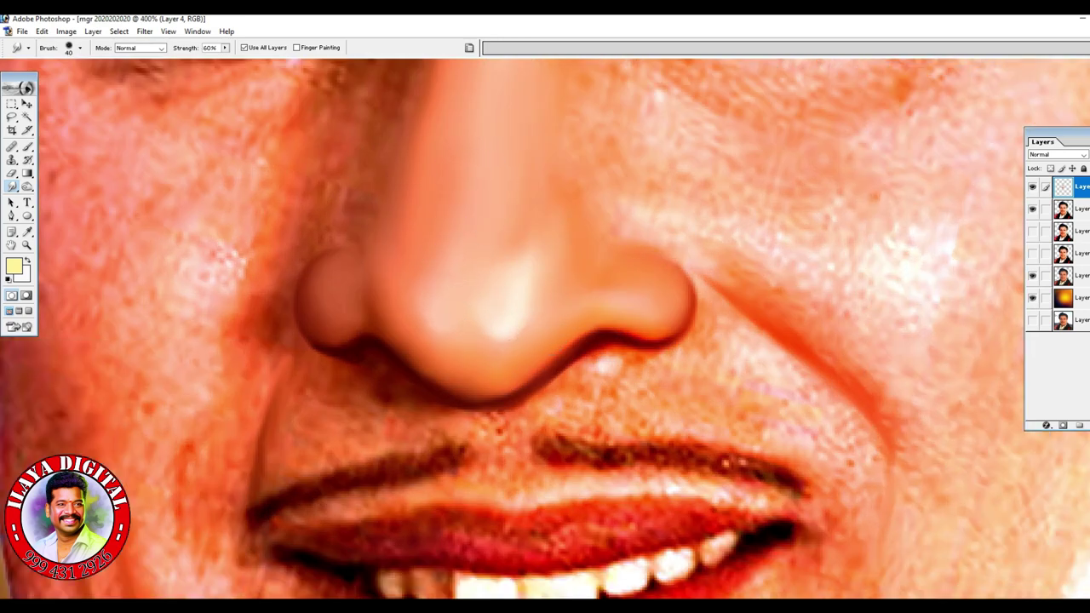
key("bracketleft")
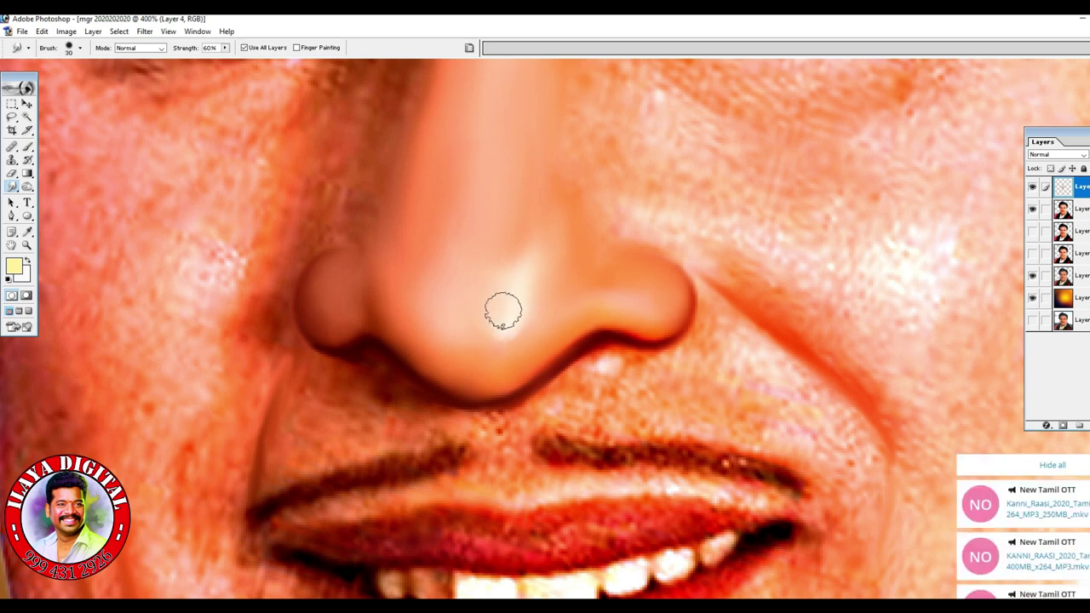
Smudge the skin between the nose, moustache and smile creases smooth on both sides at 60% strength.
mouse_move(755, 359)
left_mouse_down()
mouse_move(811, 389)
mouse_move(838, 418)
mouse_move(780, 398)
mouse_move(702, 355)
left_mouse_up()
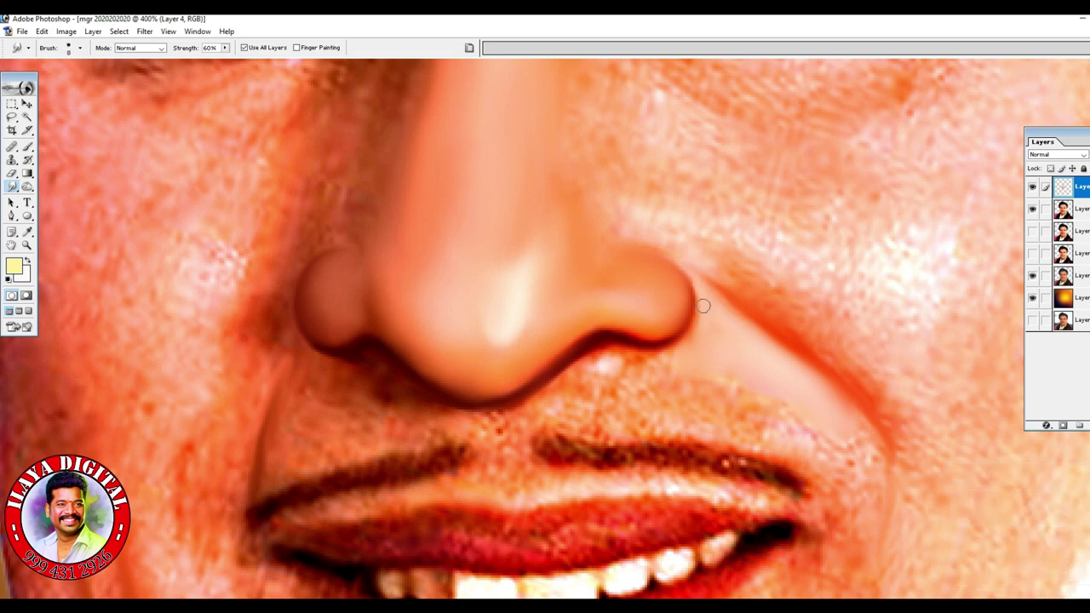
mouse_move(599, 375)
left_mouse_down()
mouse_move(643, 372)
mouse_move(573, 403)
mouse_move(705, 397)
mouse_move(837, 445)
mouse_move(839, 482)
mouse_move(833, 401)
mouse_move(757, 375)
mouse_move(783, 418)
mouse_move(738, 401)
mouse_move(626, 406)
mouse_move(596, 389)
mouse_move(695, 377)
mouse_move(688, 373)
left_mouse_up()
key("bracketright")
mouse_move(302, 402)
left_mouse_down()
mouse_move(304, 379)
mouse_move(340, 376)
left_mouse_up()
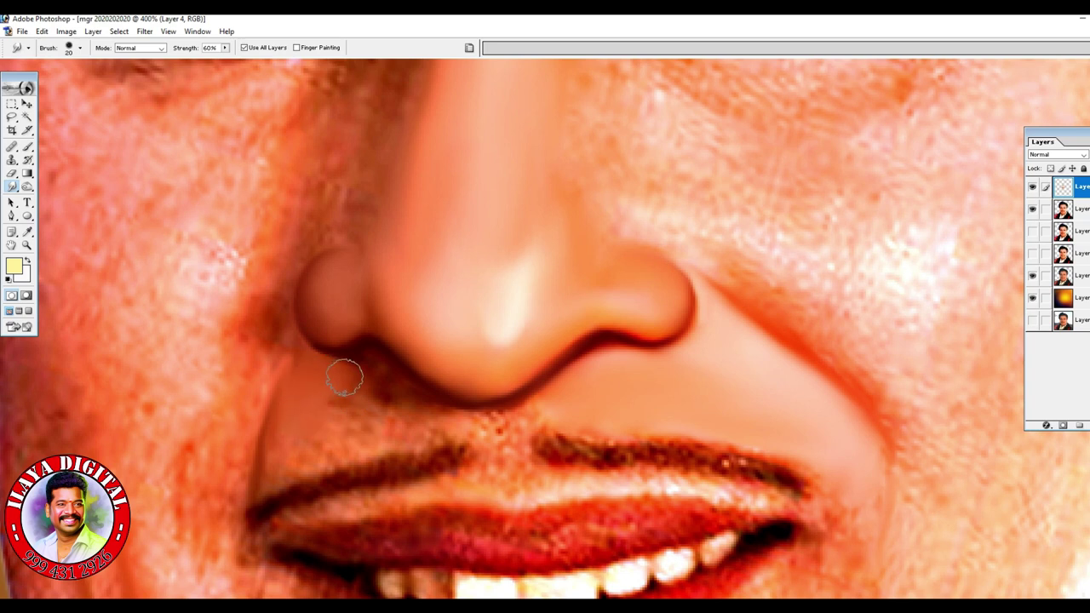
key("bracketright")
left_click_drag(328, 450, 329, 447)
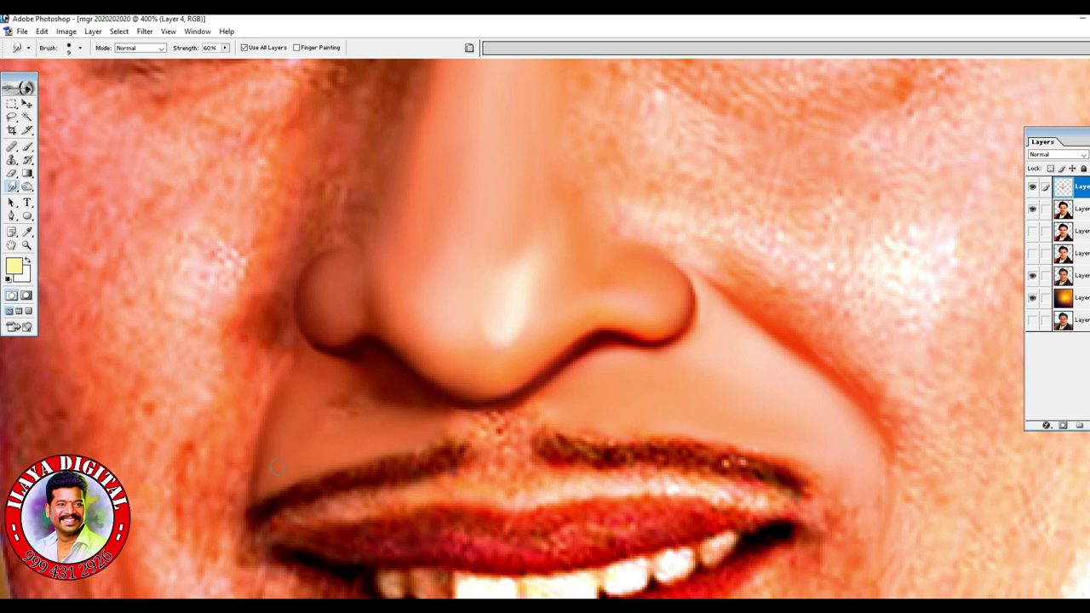
mouse_move(352, 400)
left_mouse_down()
mouse_move(365, 389)
mouse_move(389, 401)
mouse_move(320, 409)
left_mouse_up()
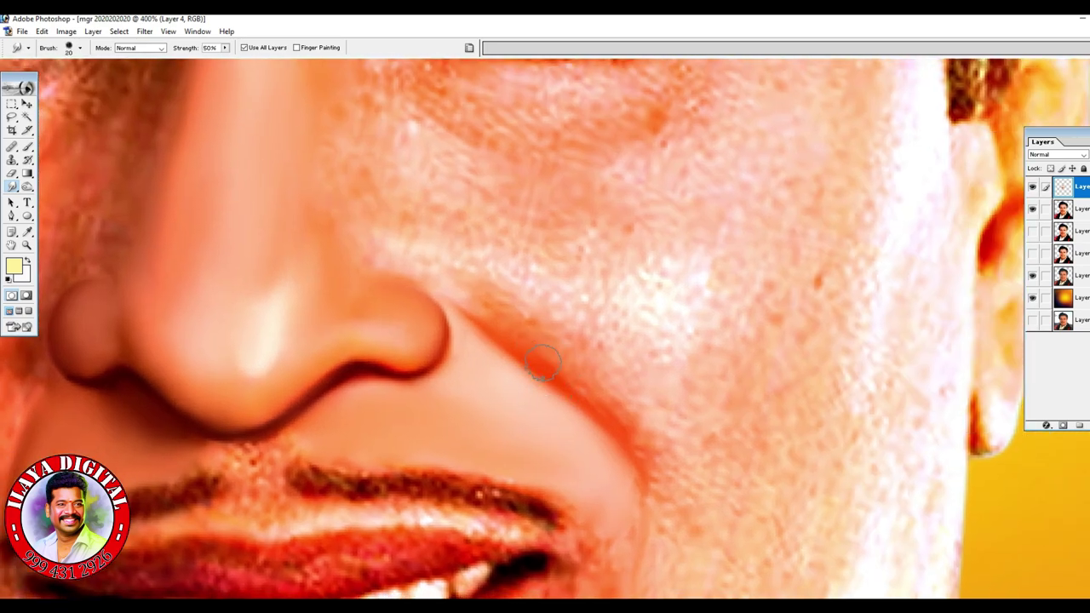
Smudge along the smile crease on the lit cheek to form a soft band at 50% strength.
mouse_move(528, 344)
left_mouse_down()
mouse_move(459, 303)
mouse_move(654, 457)
mouse_move(665, 523)
left_mouse_up()
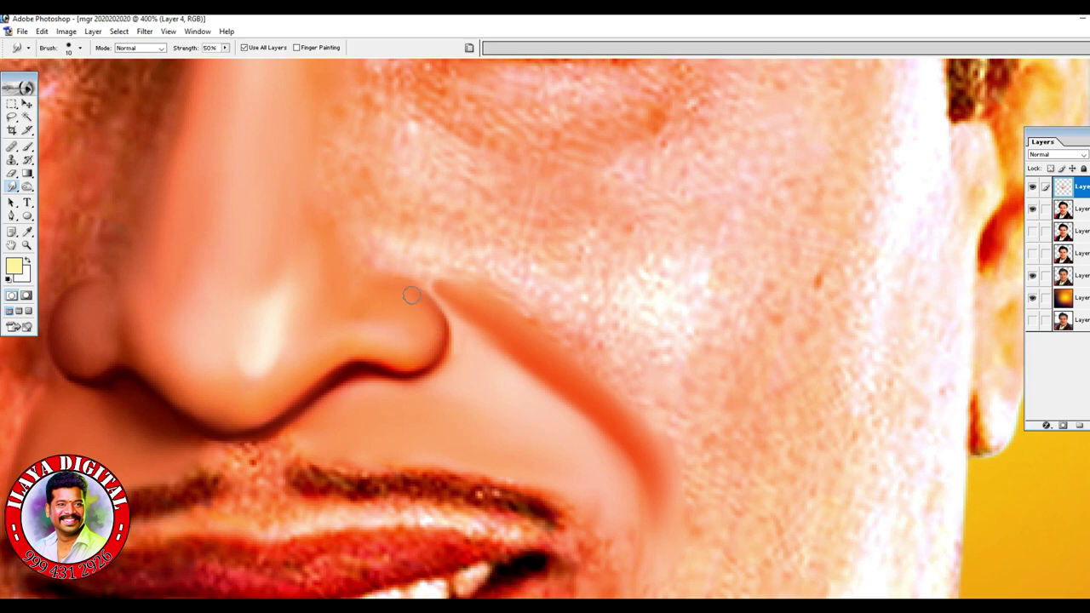
key("bracketright")
Smooth the upper cheek skin below the lit eye's bag with progressively larger Smudge brushes at 50% strength.
mouse_move(489, 137)
left_mouse_down()
mouse_move(514, 155)
mouse_move(684, 416)
left_mouse_up()
key("bracketleft")
key("bracketleft")
key("bracketleft")
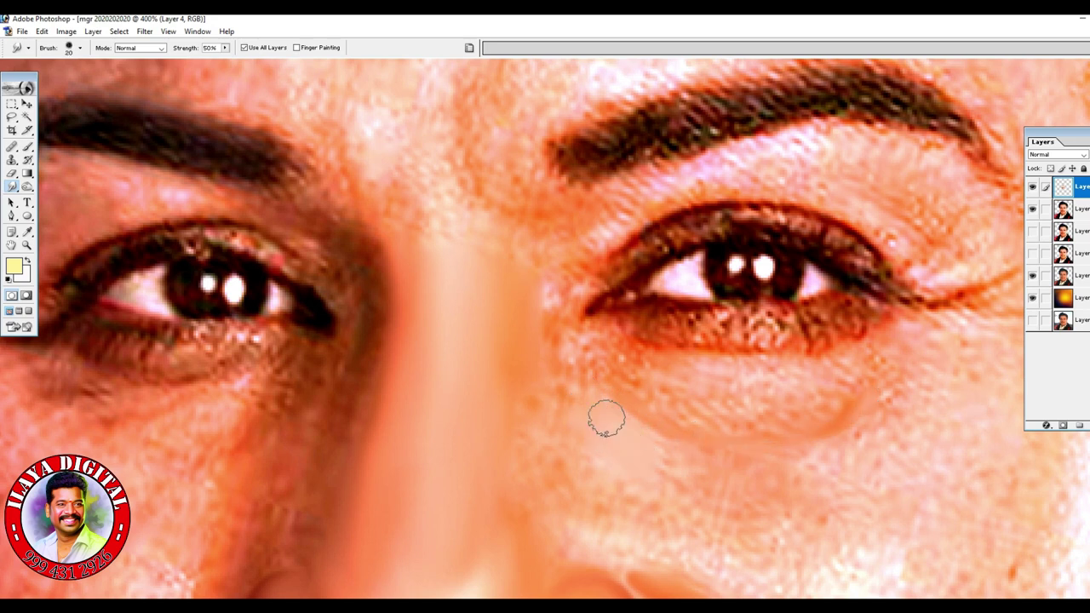
key("bracketright")
mouse_move(681, 458)
left_mouse_down()
mouse_move(850, 454)
mouse_move(737, 478)
mouse_move(652, 463)
left_mouse_up()
key("bracketright")
mouse_move(676, 502)
left_mouse_down()
mouse_move(781, 529)
mouse_move(773, 492)
left_mouse_up()
key("bracketright")
mouse_move(843, 511)
left_mouse_down()
mouse_move(886, 490)
mouse_move(685, 554)
mouse_move(608, 521)
left_mouse_up()
key("bracketleft")
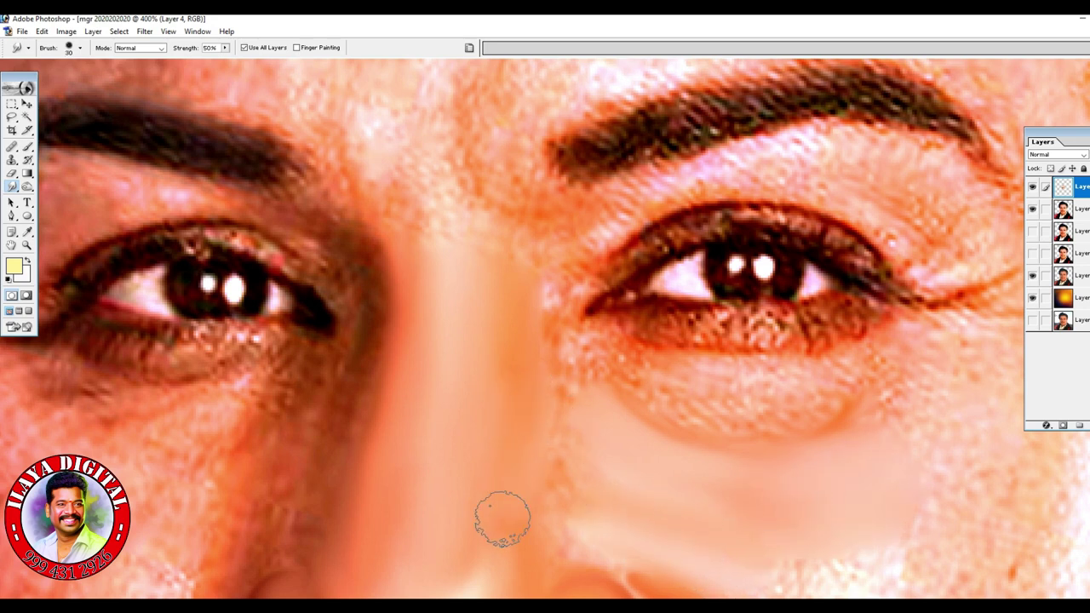
Smudge the skin between the nose bridge and the lit eye's inner corner with brush size 20 at 60% strength.
key("bracketleft")
key("bracketleft")
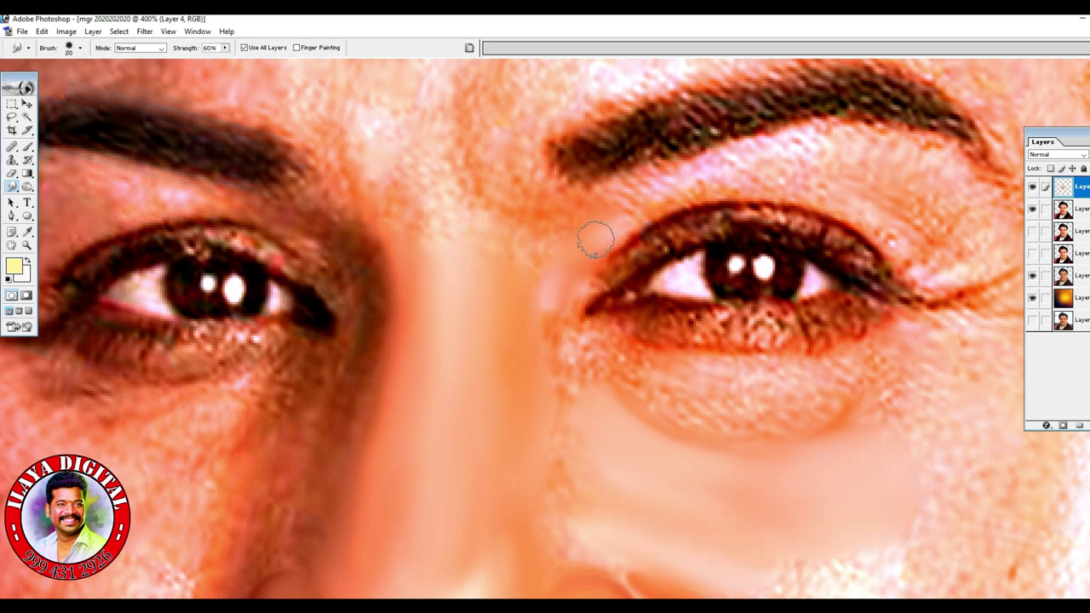
mouse_move(528, 246)
left_mouse_down()
mouse_move(525, 284)
mouse_move(552, 307)
mouse_move(547, 325)
mouse_move(560, 334)
mouse_move(546, 334)
mouse_move(546, 309)
mouse_move(569, 370)
left_mouse_up()
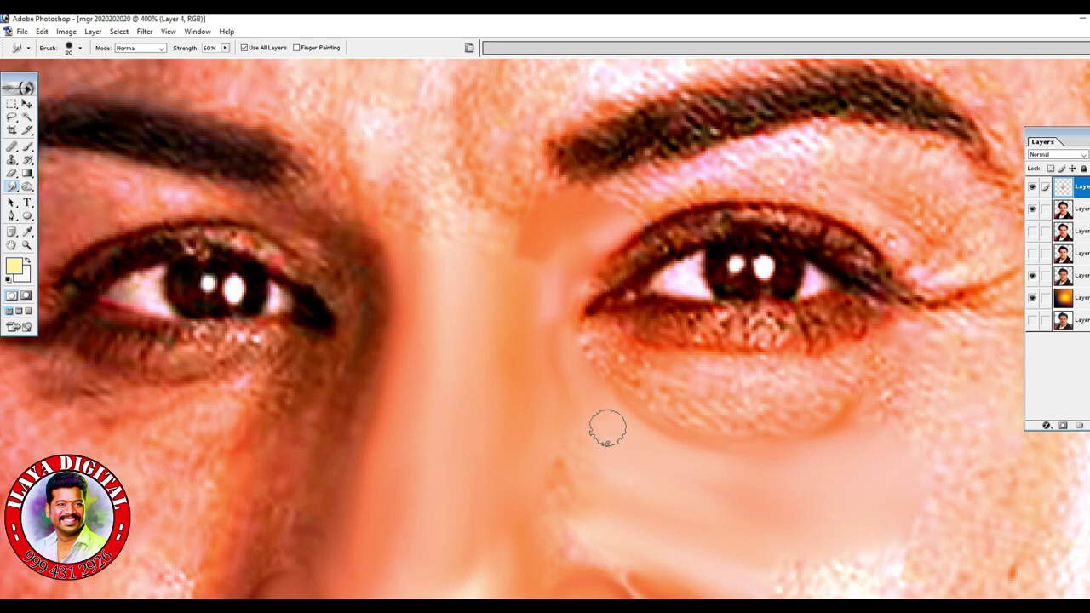
left_click_drag(619, 515, 544, 309)
left_click_drag(505, 262, 461, 289)
Blend the skin just above the lit nostril and along the upper edge of the smile crease.
key("[")
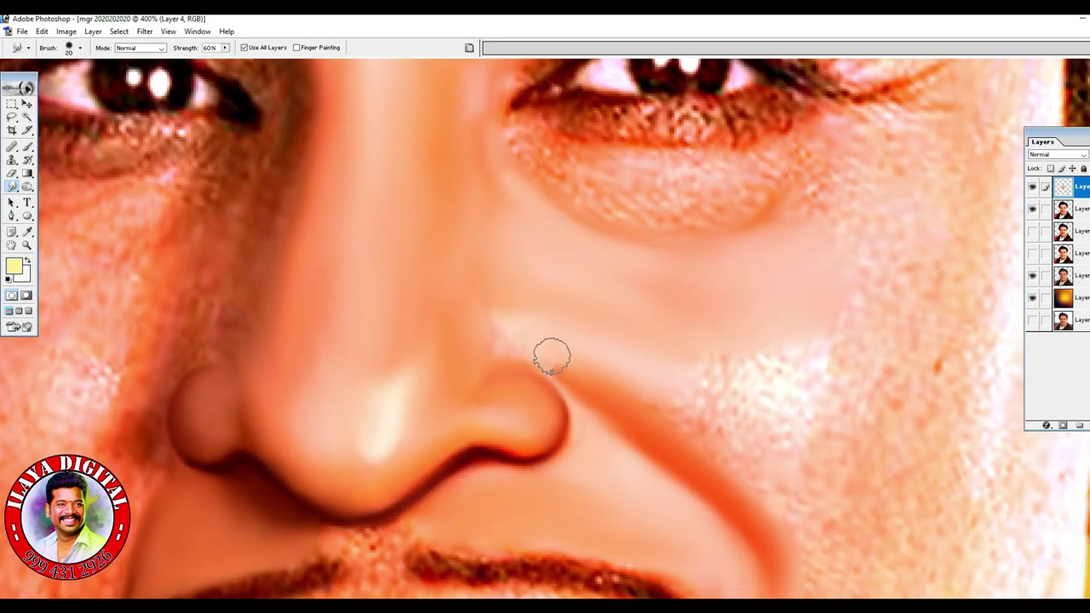
left_click_drag(506, 323, 483, 342)
key("]")
key("]")
mouse_move(602, 356)
left_mouse_down()
mouse_move(674, 388)
mouse_move(721, 431)
left_mouse_up()
Smooth the lit cheek and its highlight between the eye bag and smile crease, enlarging the Smudge brush to 60 and above.
key("]")
key("]")
key("]")
key("]")
mouse_move(663, 374)
left_mouse_down()
mouse_move(869, 510)
mouse_move(932, 486)
mouse_move(794, 448)
mouse_move(813, 387)
mouse_move(848, 365)
left_mouse_up()
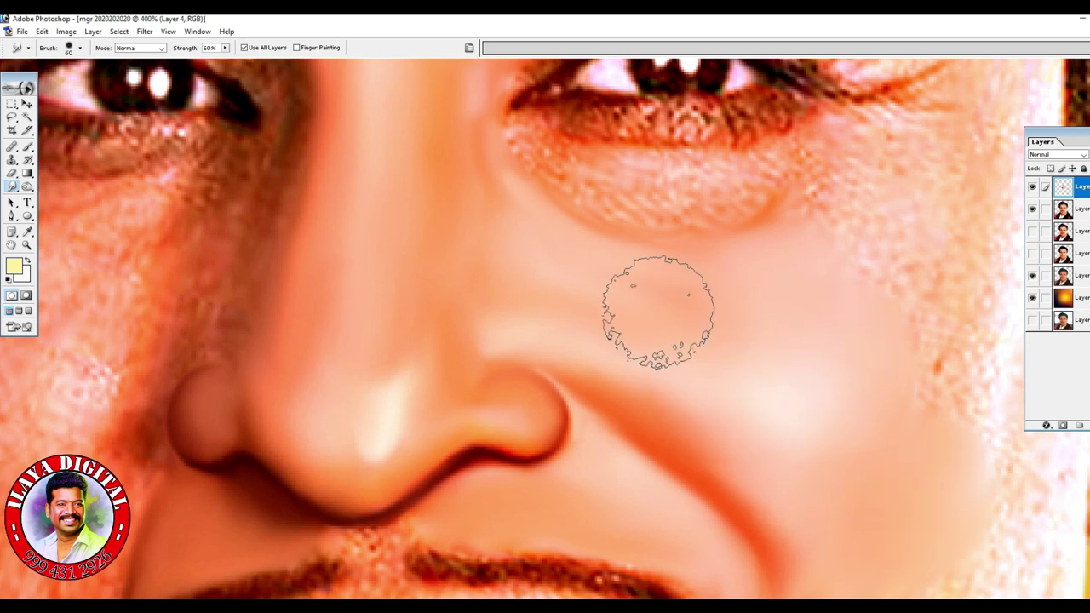
key("]")
left_click_drag(897, 387, 623, 393)
mouse_move(726, 351)
left_mouse_down()
mouse_move(700, 385)
mouse_move(706, 323)
left_mouse_up()
Smudge the outer lit cheek and the white highlight beside the ear, reducing the brush to 40.
key("bracketleft")
left_click_drag(725, 186, 693, 231)
key("bracketleft")
mouse_move(619, 241)
left_mouse_down()
mouse_move(638, 264)
mouse_move(632, 180)
left_mouse_up()
mouse_move(756, 162)
left_mouse_down()
mouse_move(751, 412)
mouse_move(765, 487)
mouse_move(723, 431)
left_mouse_up()
key("bracketleft")
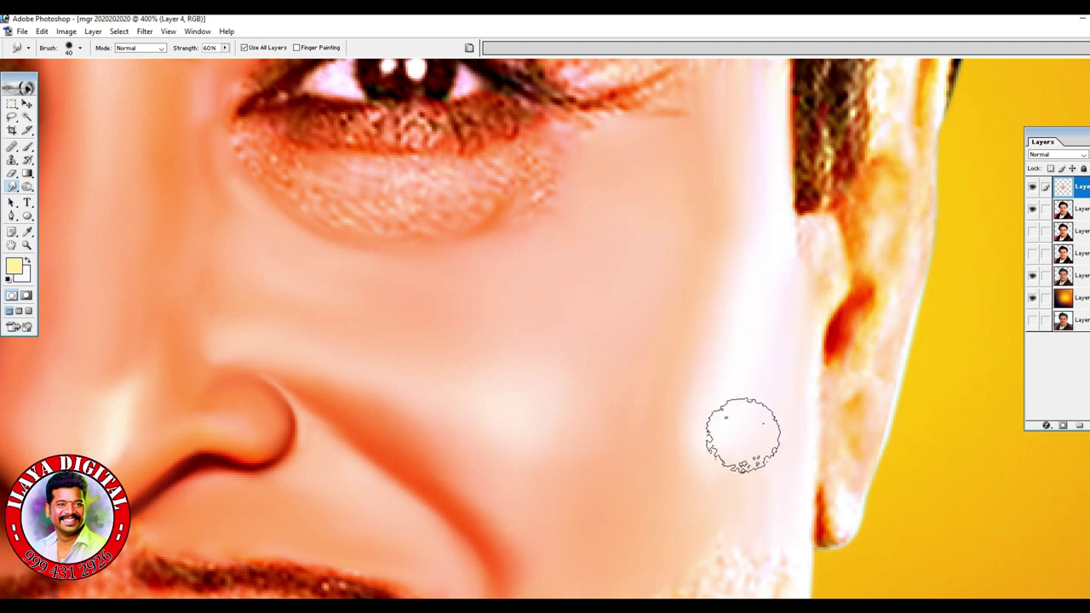
left_click_drag(757, 548, 801, 272)
left_click_drag(775, 429, 783, 335)
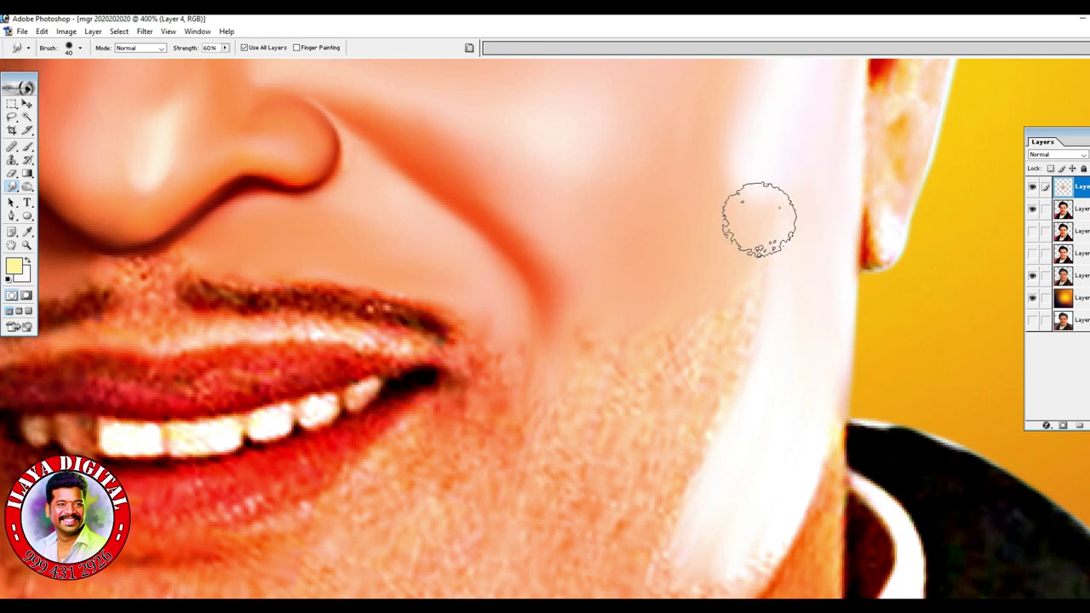
Smudge the lower end of the white jaw highlight and the skin of the lit lower cheek, enlarging the brush to 60.
mouse_move(749, 451)
left_mouse_down()
mouse_move(814, 243)
mouse_move(809, 261)
left_mouse_up()
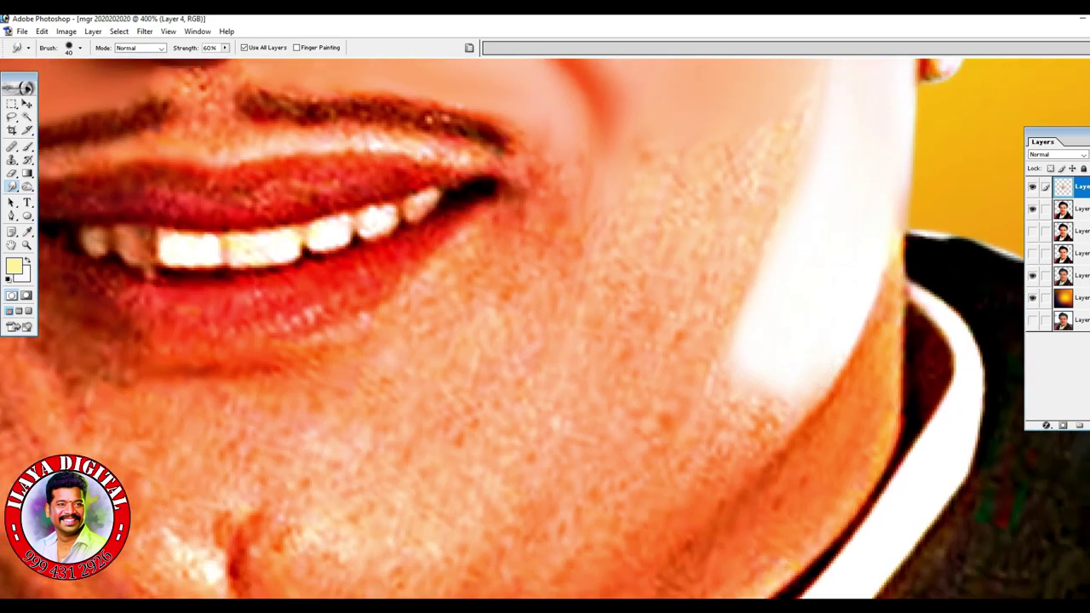
left_click_drag(756, 405, 741, 406)
left_click_drag(654, 333, 640, 407)
key("bracketright")
key("bracketright")
left_click_drag(655, 328, 643, 392)
mouse_move(681, 232)
left_mouse_down()
mouse_move(677, 191)
mouse_move(667, 316)
left_mouse_up()
Blend the white highlight into the lower cheek and smooth the lit jaw toward the chin with brush sizes 40 to 50.
key("bracketleft")
left_click_drag(757, 144, 714, 340)
left_click_drag(632, 350, 583, 468)
key("bracketleft")
left_click_drag(735, 414, 691, 455)
key("bracketright")
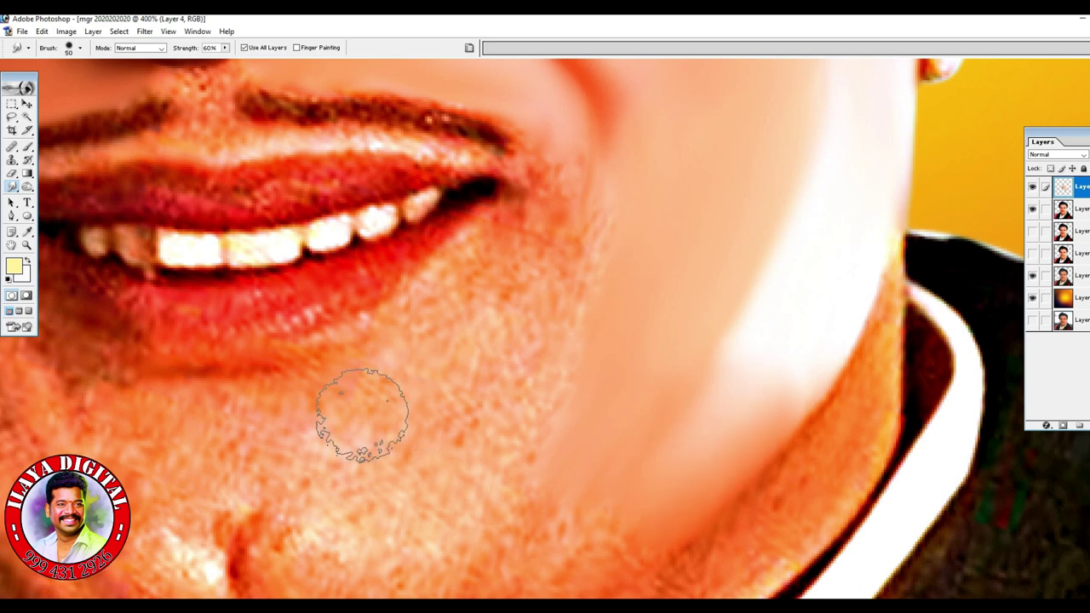
Smudge the upper cheek skin below the shaded eye smooth, starting with brush size 30.
key("ctrl+minus")
key("ctrl+minus")
key("ctrl+minus")
key("ctrl+plus")
key("ctrl+plus")
left_click_drag(460, 170, 685, 562)
key("bracketleft")
key("bracketleft")
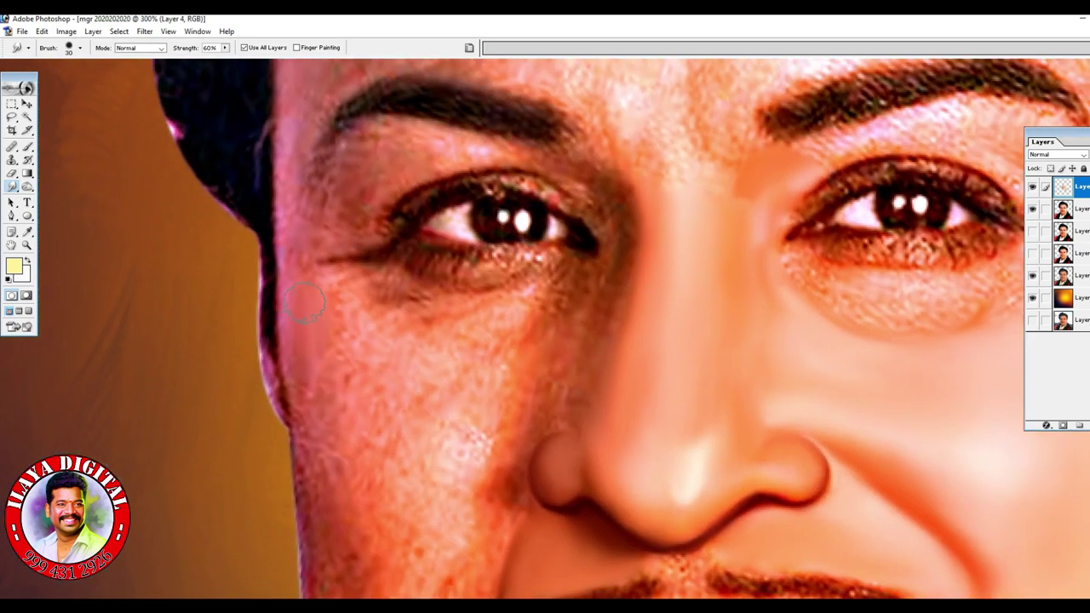
mouse_move(358, 299)
left_mouse_down()
mouse_move(366, 342)
mouse_move(433, 346)
left_mouse_up()
key("bracketleft")
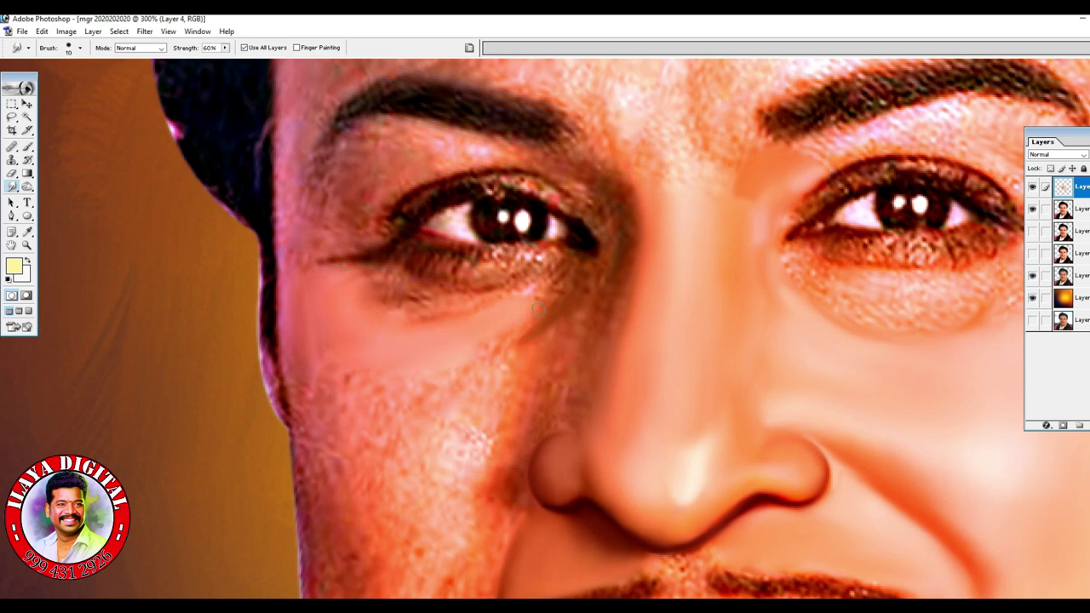
Blend the shadow between the shaded eye's inner corner and the side of the nose with brush size 20.
key("bracketright")
mouse_move(546, 305)
left_mouse_down()
mouse_move(470, 352)
mouse_move(557, 334)
left_mouse_up()
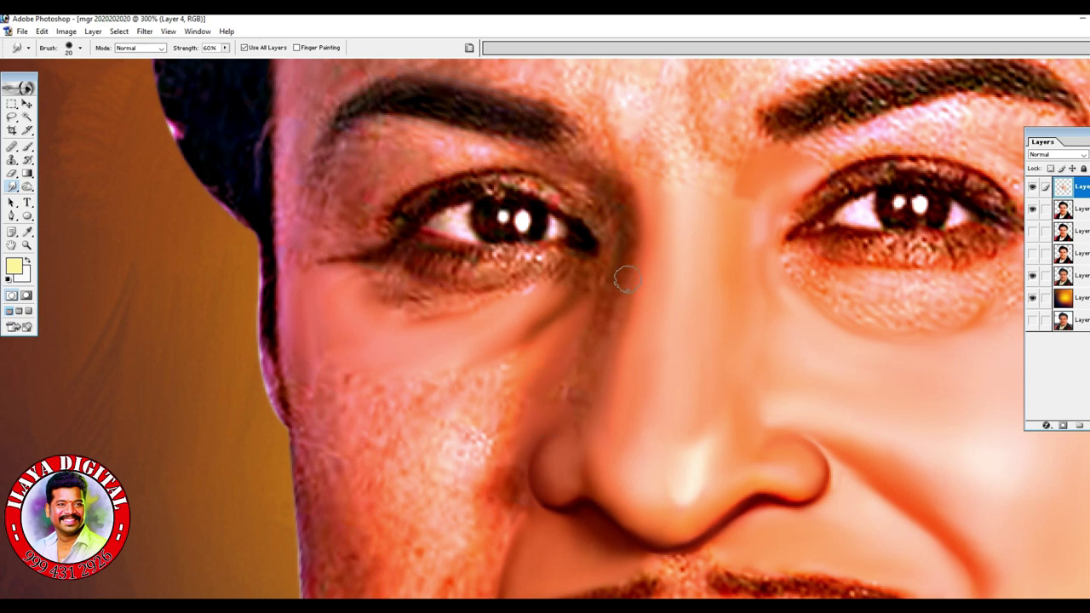
left_click_drag(621, 266, 584, 357)
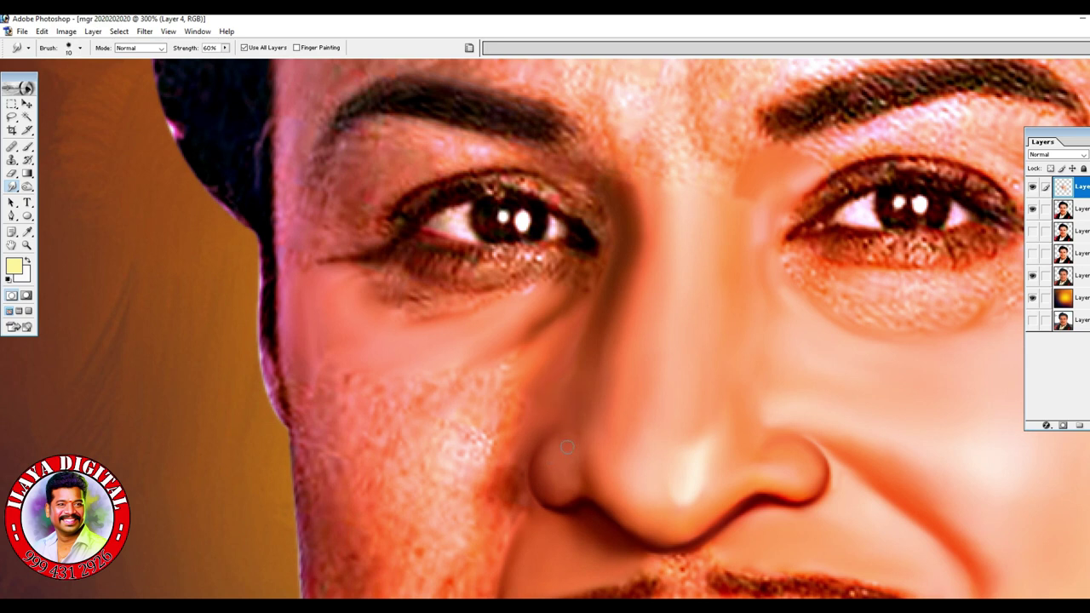
Smudge the crease beside the shaded nostril and the middle of the shaded cheek with progressively larger brushes.
mouse_move(502, 488)
left_mouse_down()
mouse_move(509, 479)
mouse_move(512, 493)
left_mouse_up()
key("bracketright")
key("bracketright")
mouse_move(467, 415)
left_mouse_down()
mouse_move(503, 394)
mouse_move(504, 381)
left_mouse_up()
key("bracketright")
left_click_drag(371, 406, 332, 378)
key("bracketleft")
key("bracketleft")
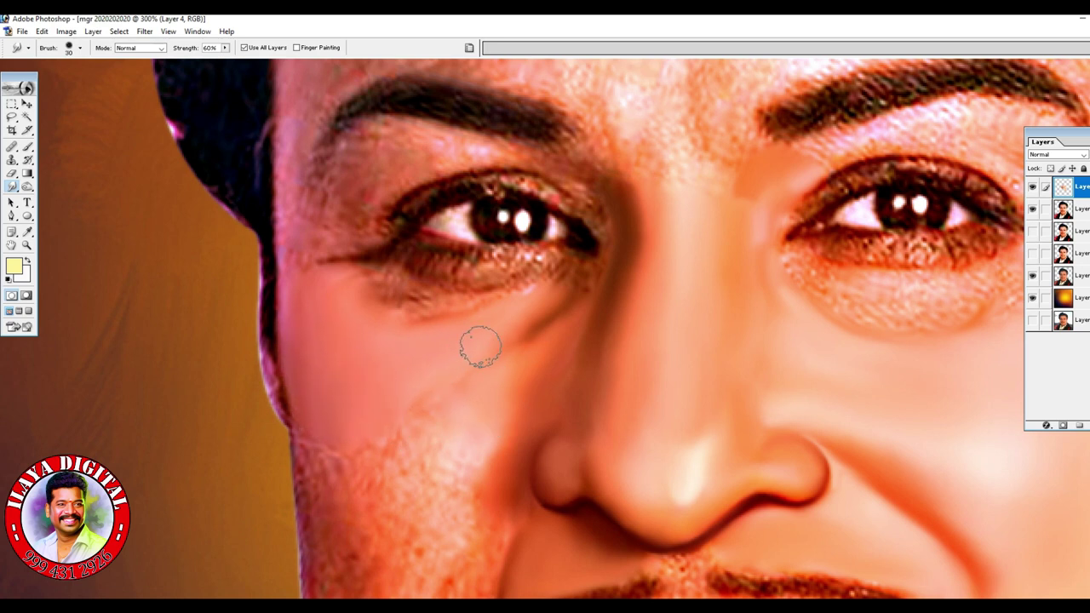
Soften the crease running below the inner corner of the shaded eye with Smudge brush size 20.
key("bracketleft")
left_click_drag(499, 340, 556, 299)
left_click_drag(523, 356, 535, 343)
Smooth the shaded cheek down toward the mouth with a larger Smudge brush, reducing the brush to 10 at the end.
key("bracketright")
key("bracketright")
key("bracketright")
key("bracketright")
key("bracketright")
mouse_move(389, 436)
left_mouse_down()
mouse_move(401, 470)
mouse_move(438, 446)
mouse_move(407, 465)
mouse_move(428, 483)
left_mouse_up()
key("bracketleft")
key("bracketleft")
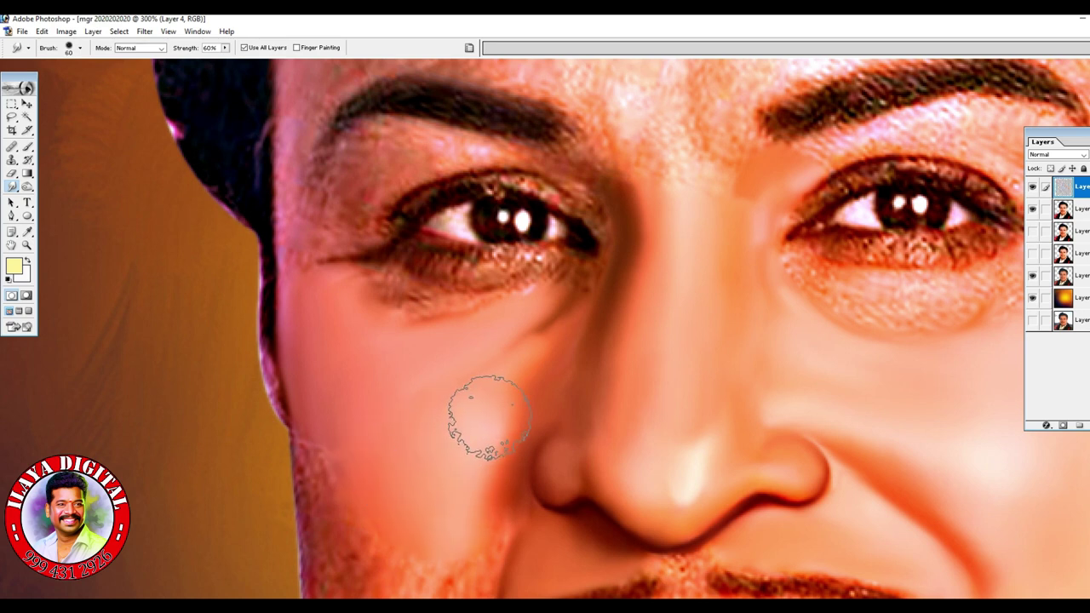
key("bracketleft")
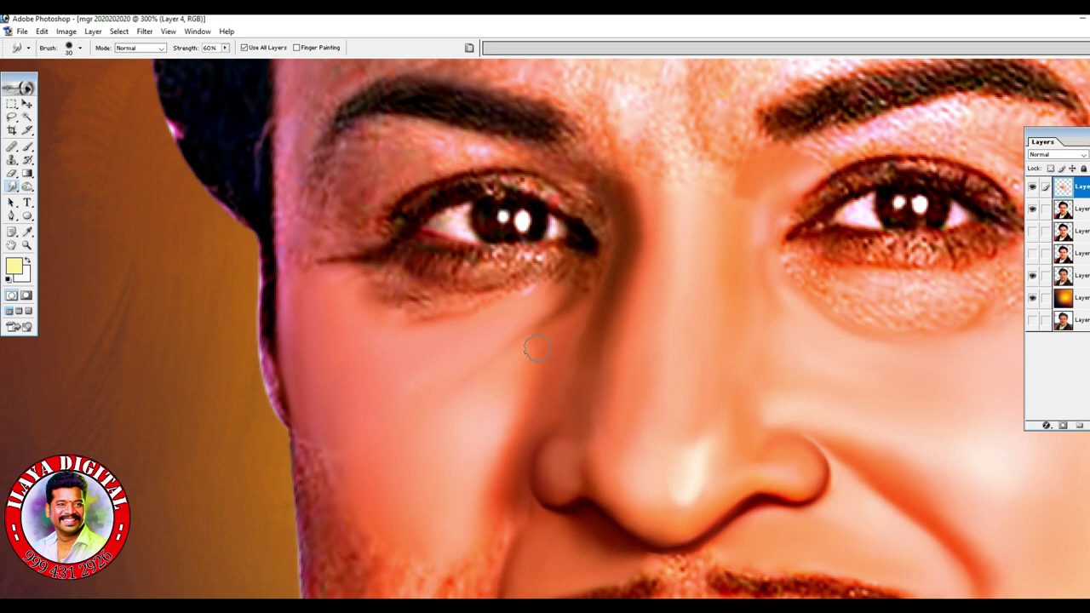
key("bracketleft")
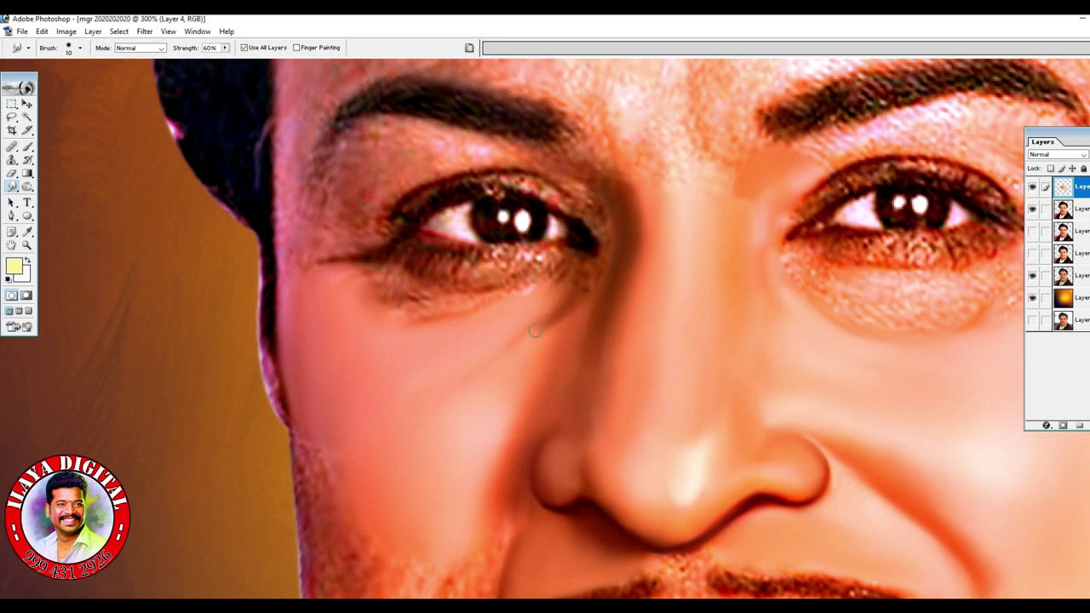
Smudge the shaded cheek beside the moustache out toward the face edge.
scroll(499, 309, "down", 3)
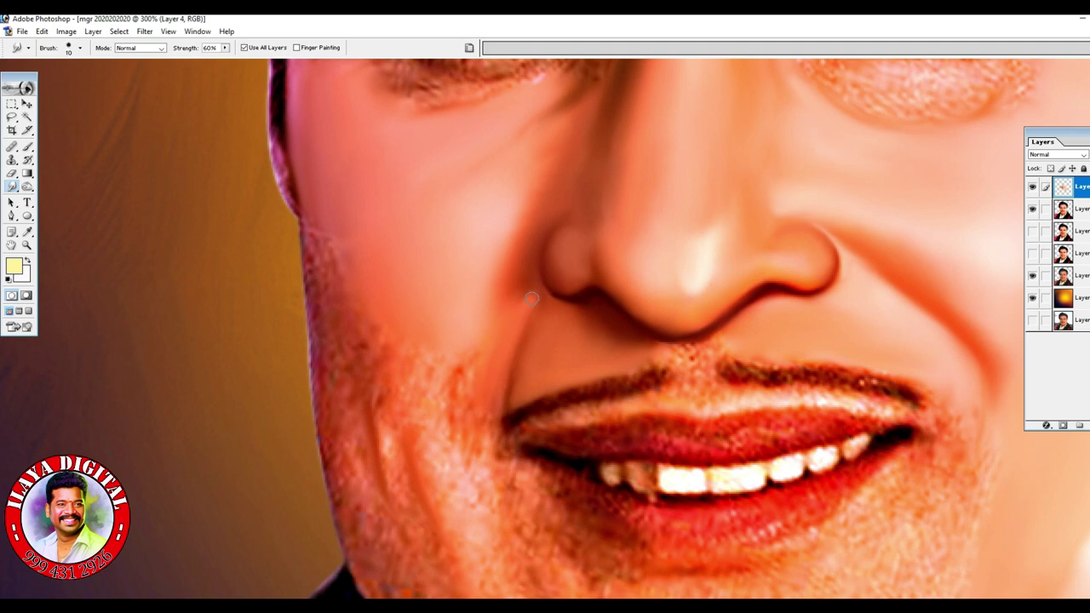
key("bracketright")
mouse_move(481, 351)
left_mouse_down()
mouse_move(454, 382)
mouse_move(346, 289)
left_mouse_up()
Load the portrait layer below the active one as a selection and smudge the shaded face edge inside it.
left_click(1063, 209, "ctrl")
key("bracketleft")
mouse_move(305, 213)
left_mouse_down()
mouse_move(287, 166)
mouse_move(325, 250)
mouse_move(333, 449)
mouse_move(341, 428)
mouse_move(359, 531)
mouse_move(358, 477)
left_mouse_up()
key("bracketleft")
Smudge the folds of the shaded lower cheek beside the mouth corner with brush size 30.
mouse_move(381, 419)
left_mouse_down()
mouse_move(397, 477)
mouse_move(425, 440)
mouse_move(436, 447)
left_mouse_up()
mouse_move(419, 381)
left_mouse_down()
mouse_move(438, 367)
mouse_move(434, 400)
mouse_move(374, 371)
left_mouse_up()
mouse_move(464, 455)
left_mouse_down()
mouse_move(471, 436)
mouse_move(469, 469)
mouse_move(505, 504)
left_mouse_up()
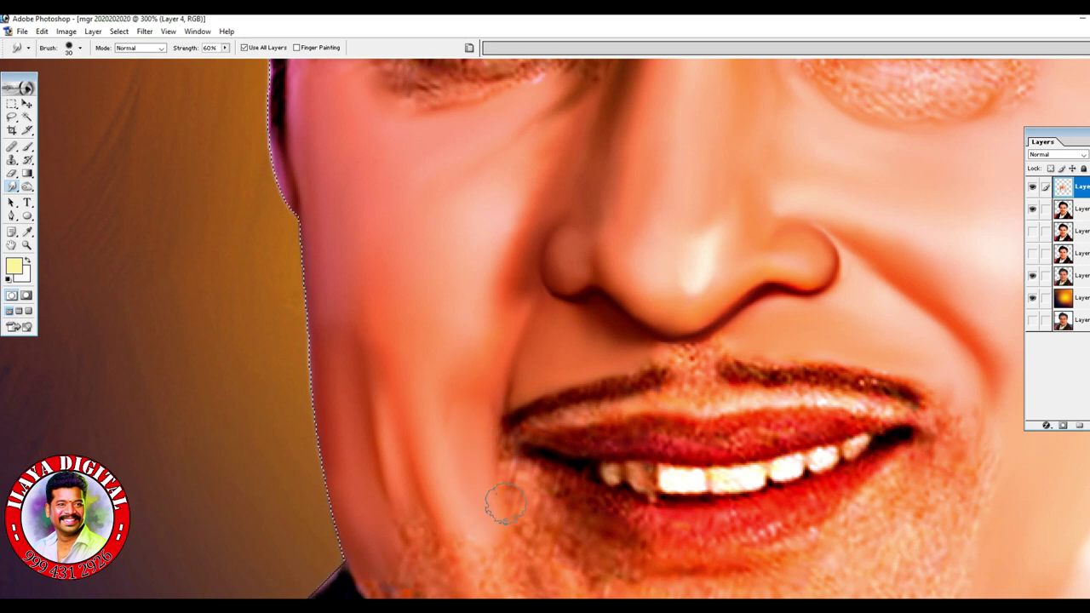
Smudge along the fold running from the shaded mouth corner down to the chin.
scroll(505, 504, "down", 5)
key("bracketleft")
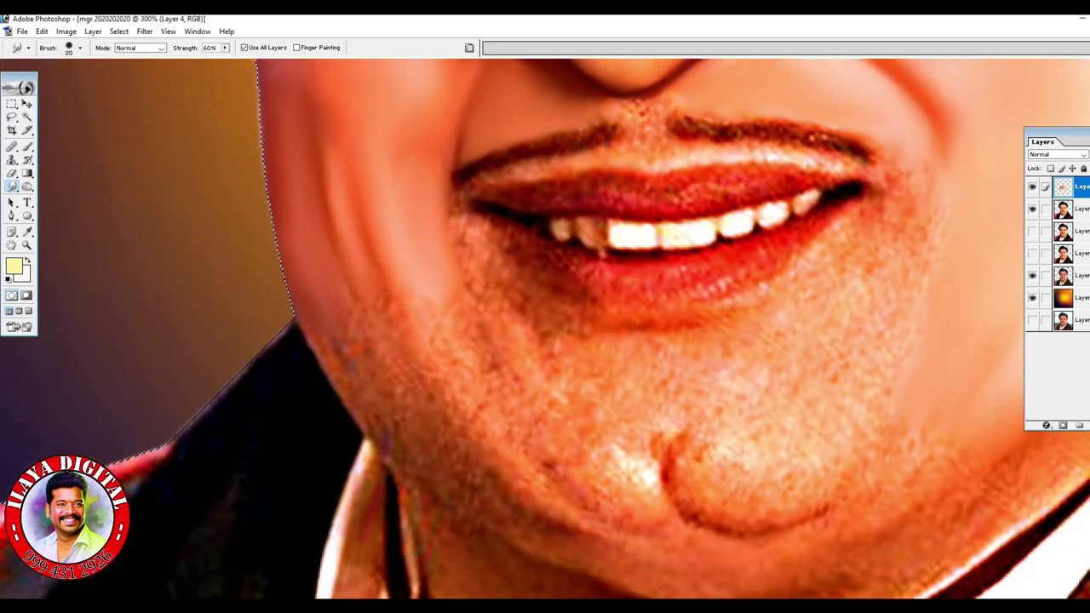
key("bracketright")
mouse_move(445, 261)
left_mouse_down()
mouse_move(490, 367)
mouse_move(519, 339)
left_mouse_up()
key("bracketleft")
mouse_move(483, 298)
left_mouse_down()
mouse_move(530, 381)
mouse_move(524, 418)
mouse_move(623, 518)
left_mouse_up()
Blend the chin highlight and the skin between the chin and the mouth fold with a larger Smudge brush.
key("bracketright")
mouse_move(641, 469)
left_mouse_down()
mouse_move(632, 463)
mouse_move(648, 503)
mouse_move(589, 451)
left_mouse_up()
key("bracketright")
left_click_drag(526, 369, 593, 468)
left_click_drag(568, 429, 541, 339)
Smooth the skin fold beside the shaded mouth corner into the chin highlight with Smudge brush size 20.
key("bracketleft")
left_click_drag(417, 265, 477, 357)
key("bracketleft")
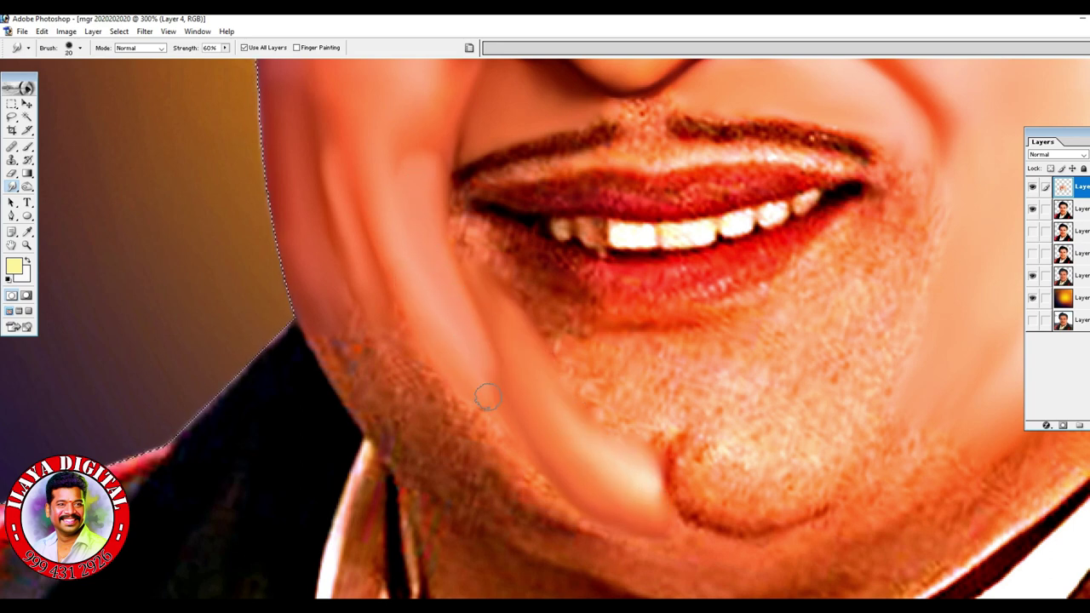
Smudge the stubble along the shaded jaw edge from the cheek down past the collar to beneath the chin.
left_click_drag(333, 324, 411, 444)
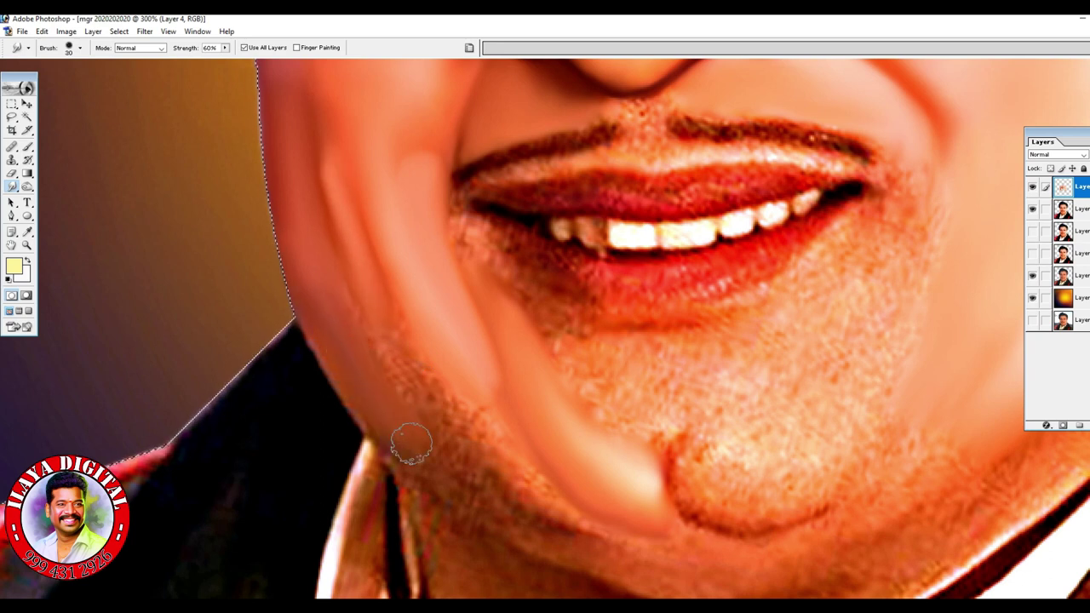
left_click_drag(329, 331, 412, 440)
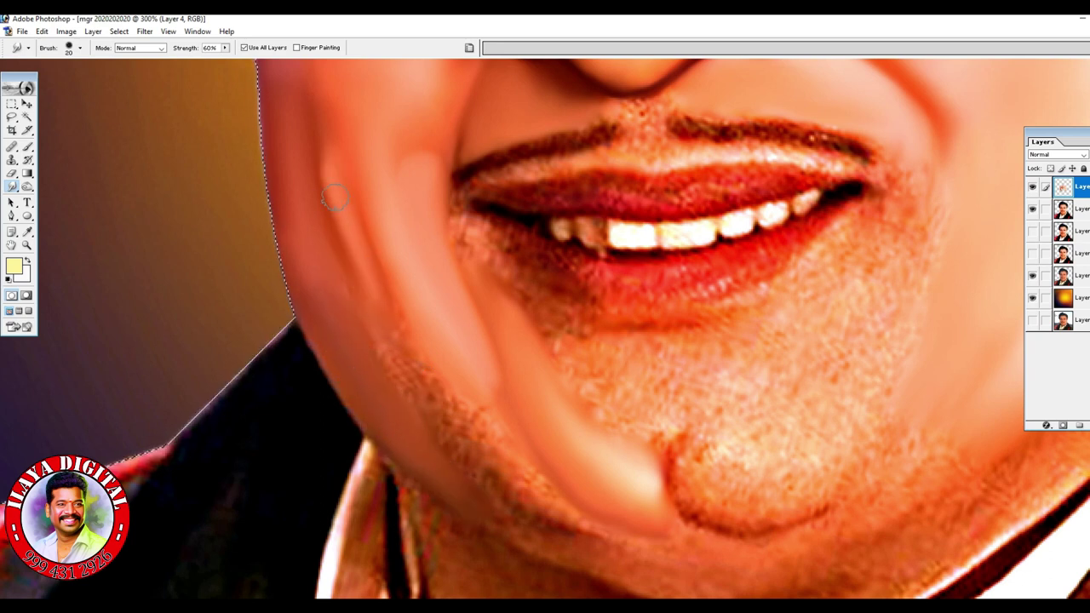
left_click_drag(414, 376, 426, 414)
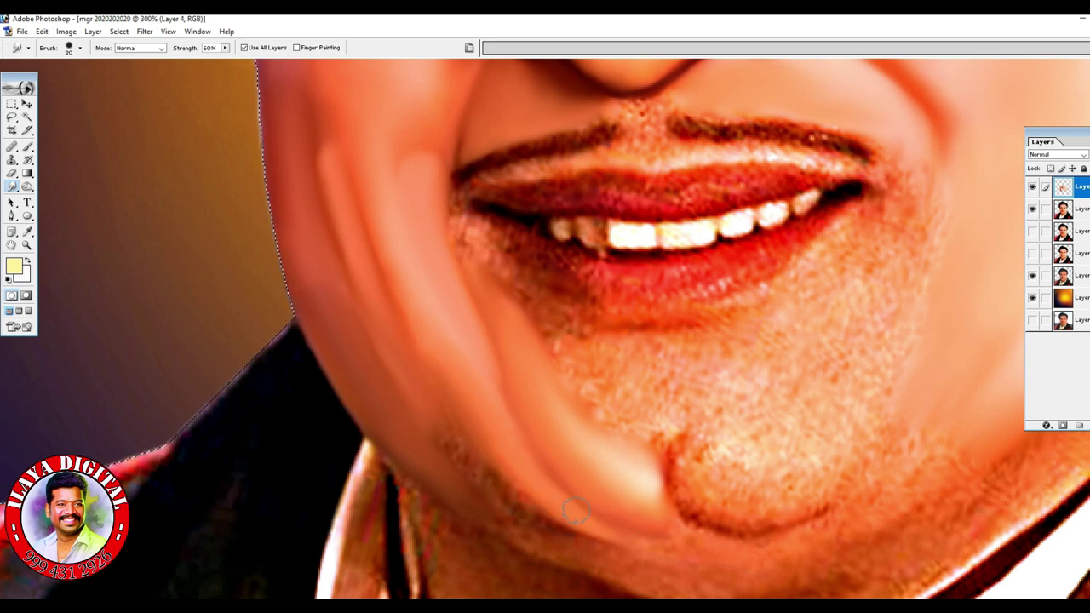
key("bracketright")
mouse_move(449, 427)
left_mouse_down()
mouse_move(518, 514)
mouse_move(615, 560)
left_mouse_up()
left_click_drag(514, 523, 641, 574)
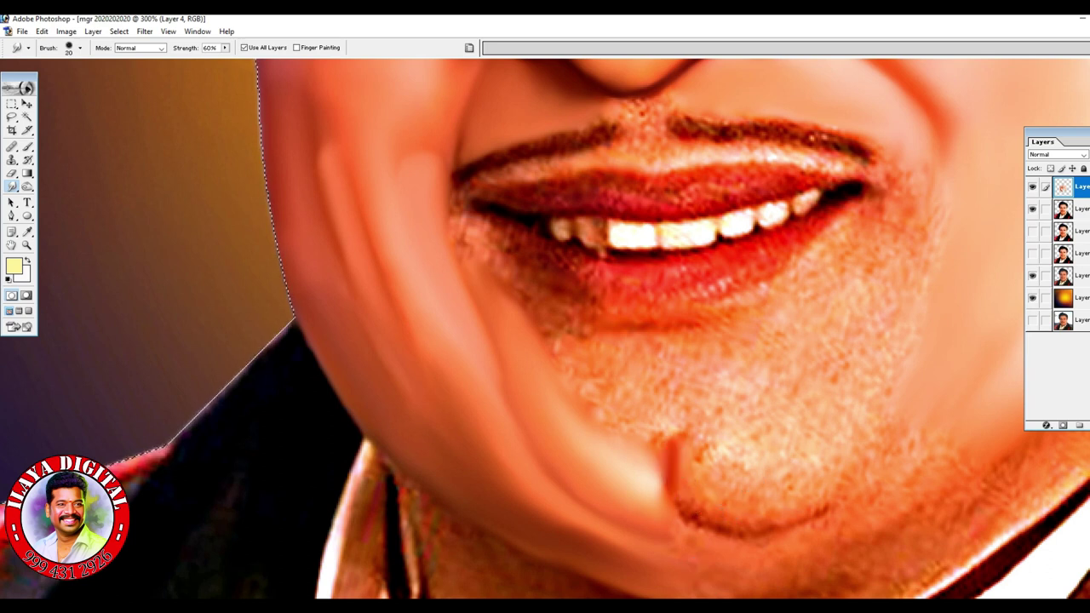
Smudge the chin crease and rounded chin, then carry the smoothing up the lit lower cheek with brush sizes 40 and 30.
mouse_move(688, 504)
left_mouse_down()
mouse_move(766, 529)
mouse_move(851, 491)
left_mouse_up()
key("bracketright")
key("bracketright")
key("bracketright")
mouse_move(720, 468)
left_mouse_down()
mouse_move(785, 479)
mouse_move(845, 430)
mouse_move(854, 397)
mouse_move(718, 468)
mouse_move(733, 449)
left_mouse_up()
key("bracketright")
key("[")
key("[")
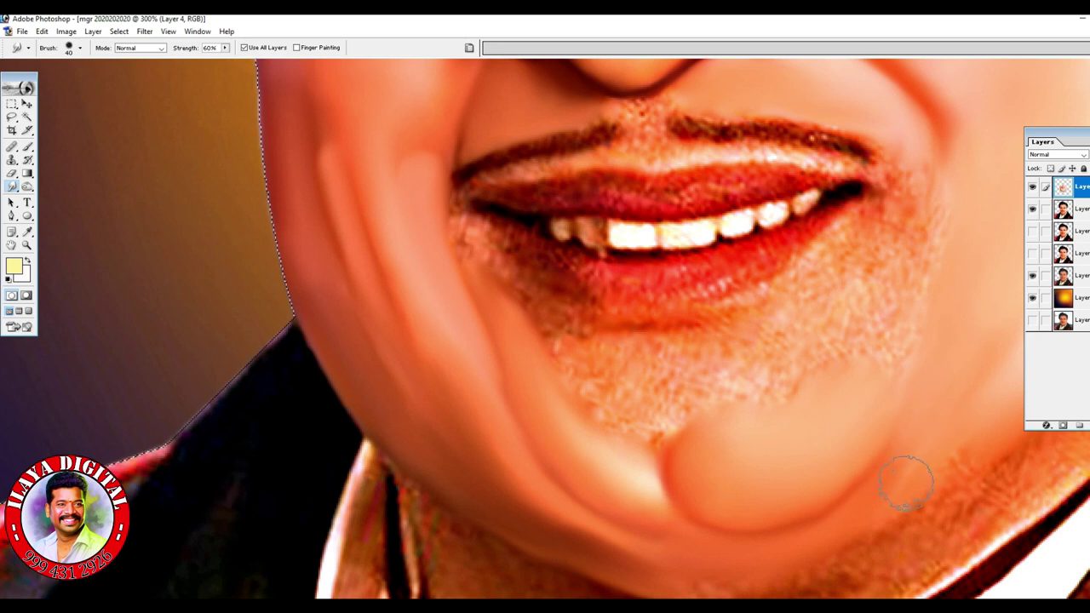
key("[")
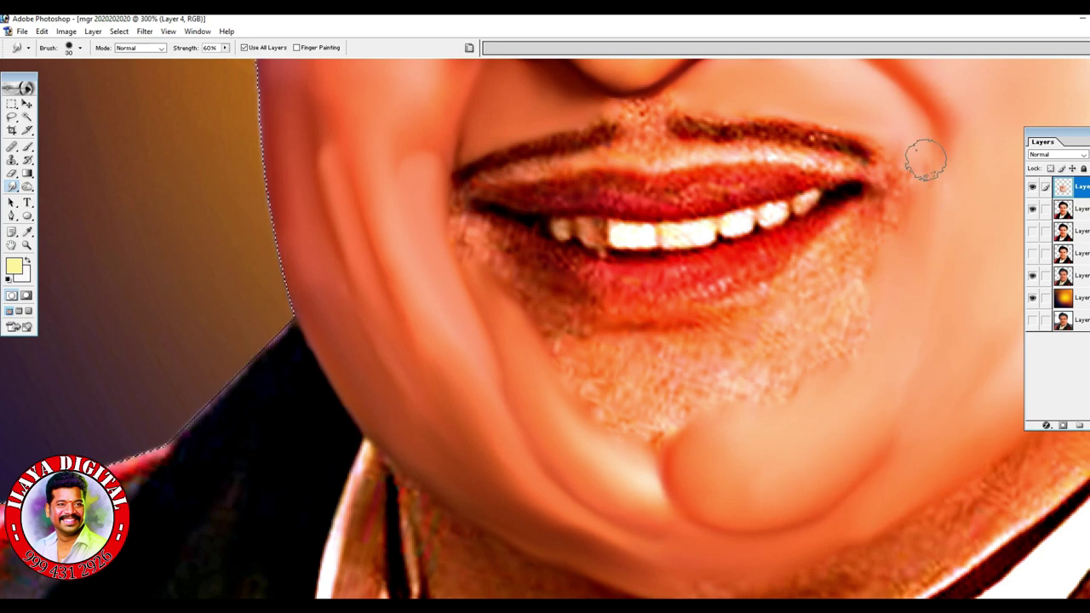
Smudge the grainy skin between the lower lip and the chin crease into an even tone.
key("]")
key("]")
mouse_move(615, 387)
left_mouse_down()
mouse_move(650, 410)
mouse_move(613, 379)
left_mouse_up()
mouse_move(723, 384)
left_mouse_down()
mouse_move(767, 352)
mouse_move(718, 397)
mouse_move(705, 425)
mouse_move(638, 431)
left_mouse_up()
key("bracketleft")
key("bracketleft")
key("bracketleft")
key("bracketright")
key("bracketright")
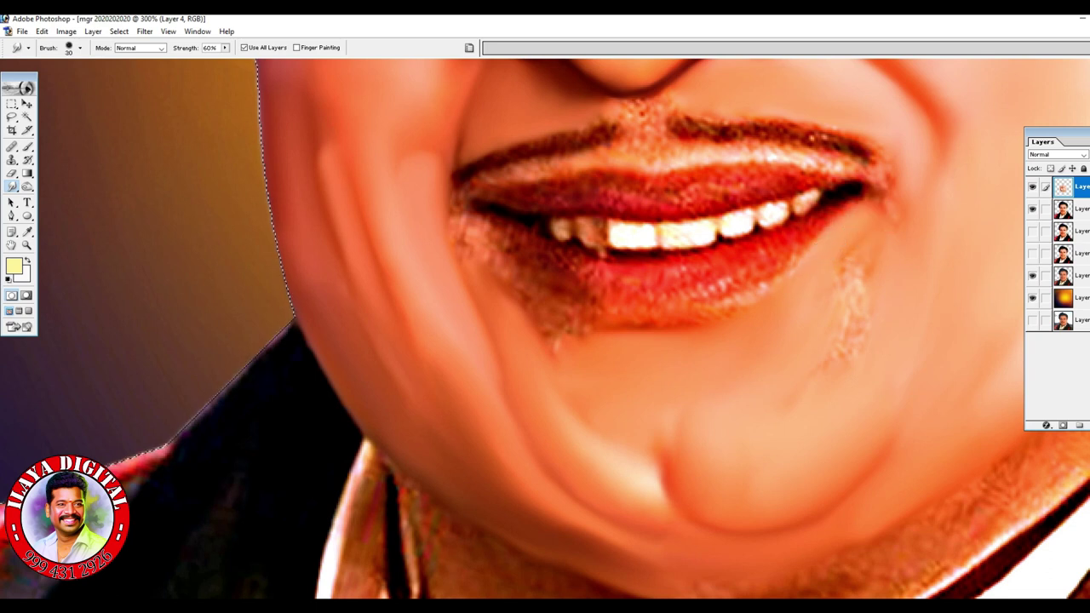
Smooth the stubble patch below the lit mouth corner and blend the chin skin with a brush of size 60 or larger.
mouse_move(871, 241)
left_mouse_down()
mouse_move(876, 227)
mouse_move(879, 265)
left_mouse_up()
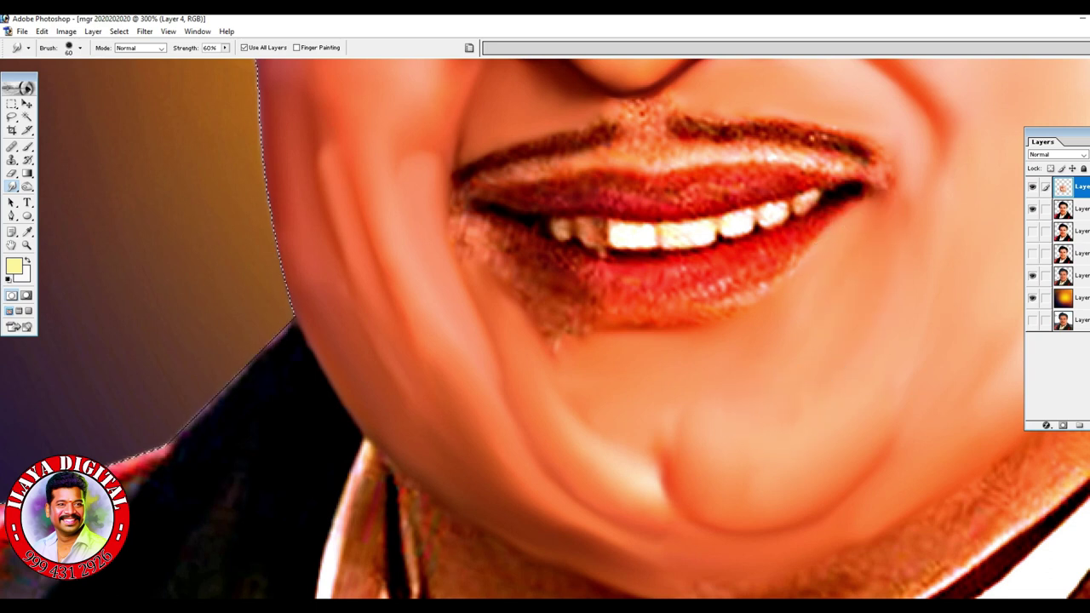
key("bracketright")
key("bracketright")
mouse_move(787, 435)
left_mouse_down()
mouse_move(728, 446)
mouse_move(710, 431)
left_mouse_up()
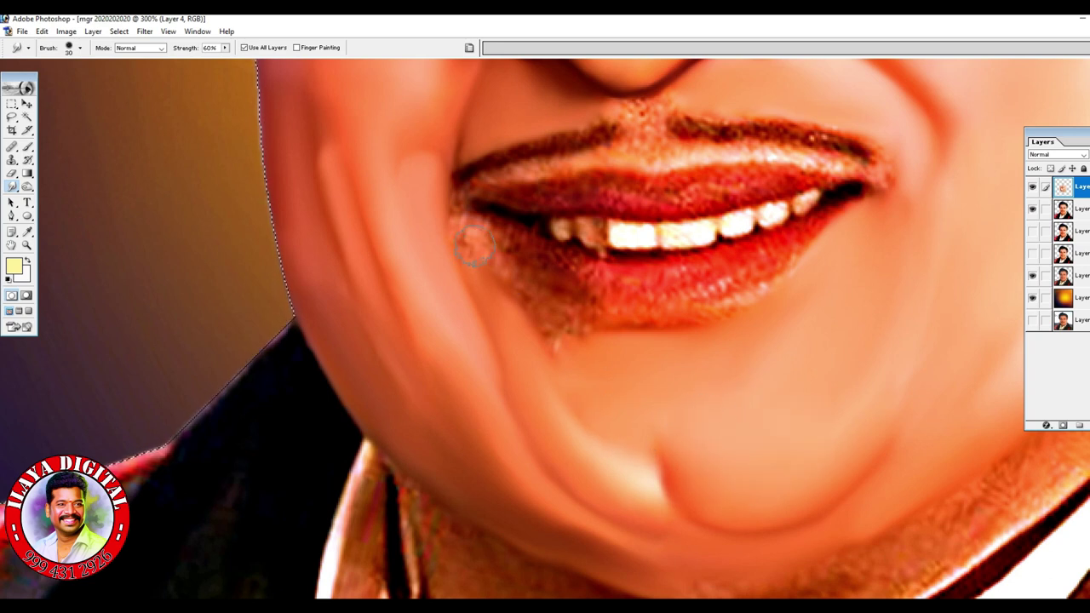
Try to smudge the skin below the shaded mouth corner with brush size 20.
key("bracketleft")
key("bracketleft")
key("bracketleft")
key("bracketleft")
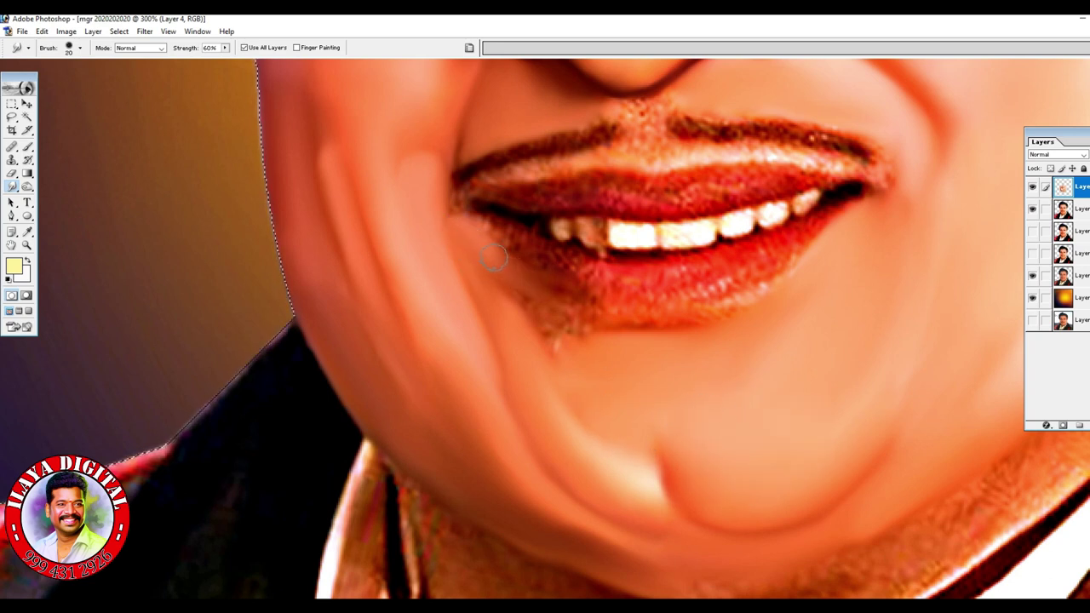
left_click_drag(494, 257, 568, 295)
key("ctrl+alt+z")
key("ctrl+alt+z")
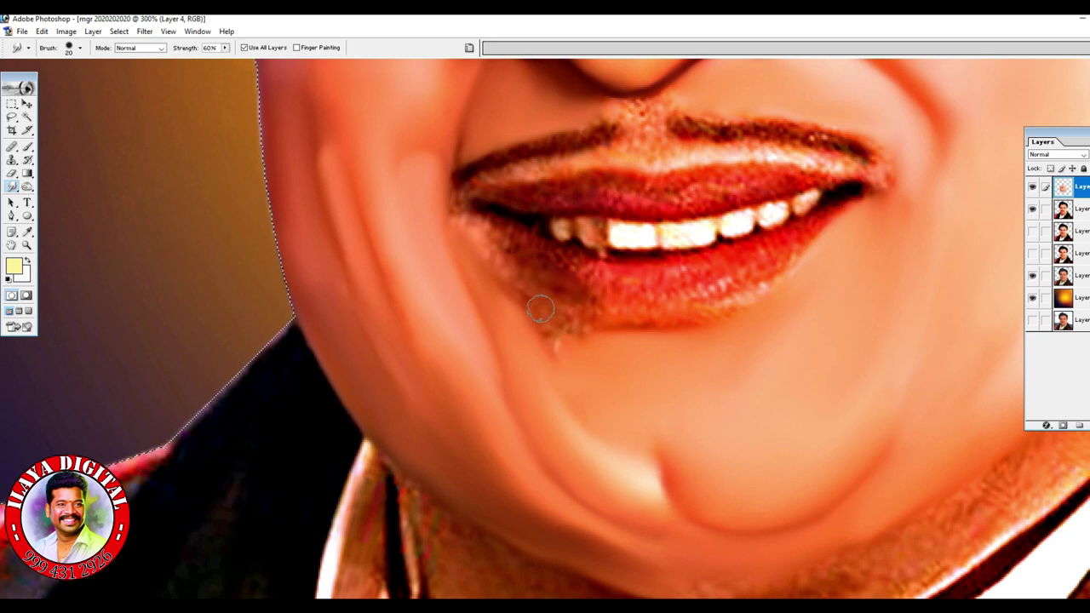
Smudge the skin edge under the lower lip from the shaded to the lit mouth corner with brush sizes 10 and 20.
key("ctrl+plus")
left_click_drag(557, 319, 619, 433)
key("bracketleft")
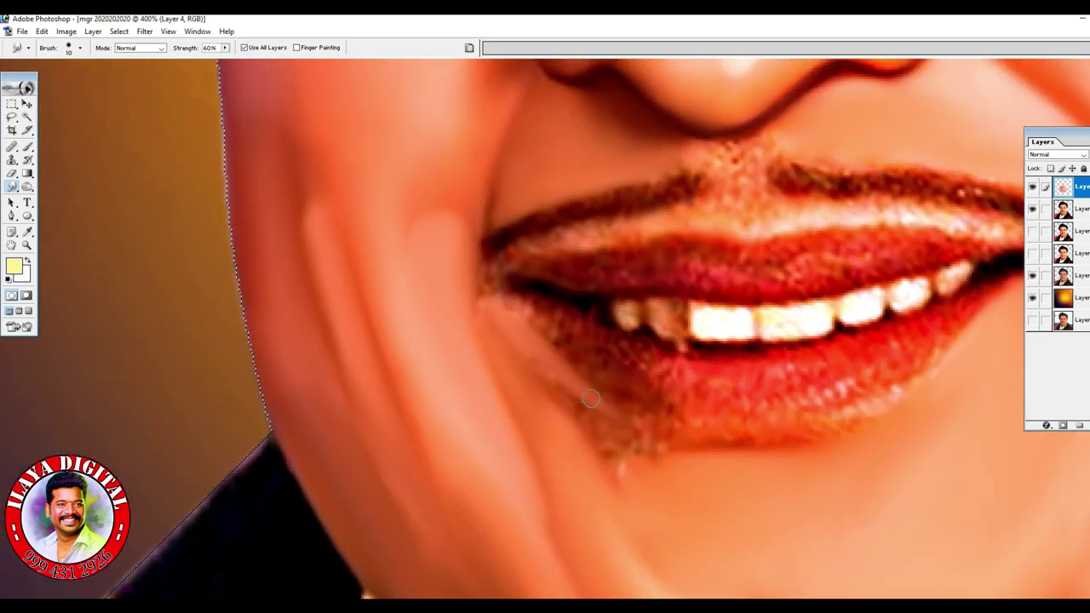
left_click_drag(800, 441, 812, 443)
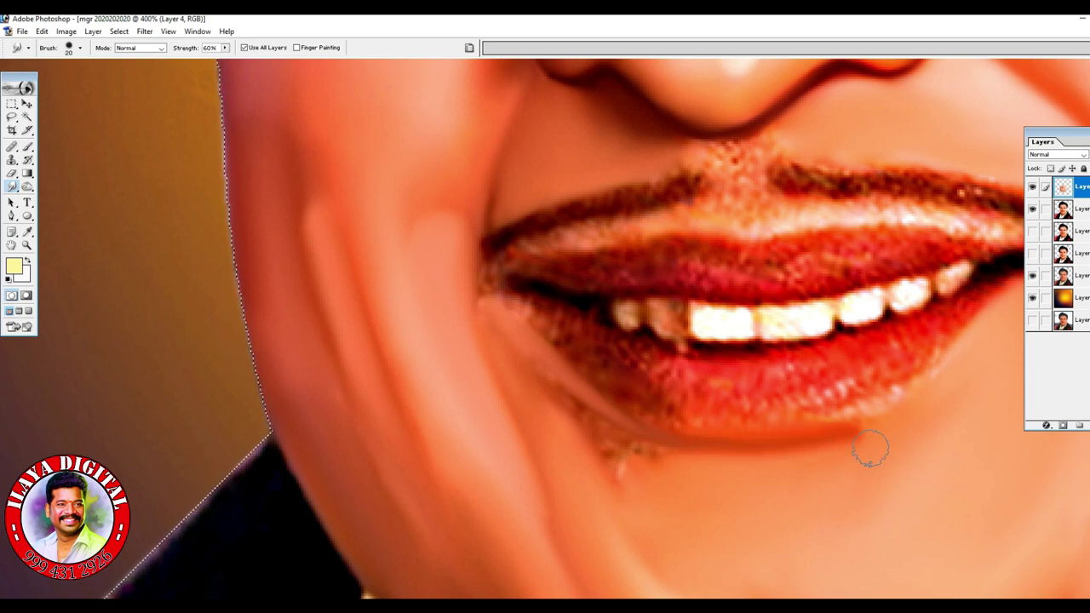
left_click_drag(884, 423, 965, 360)
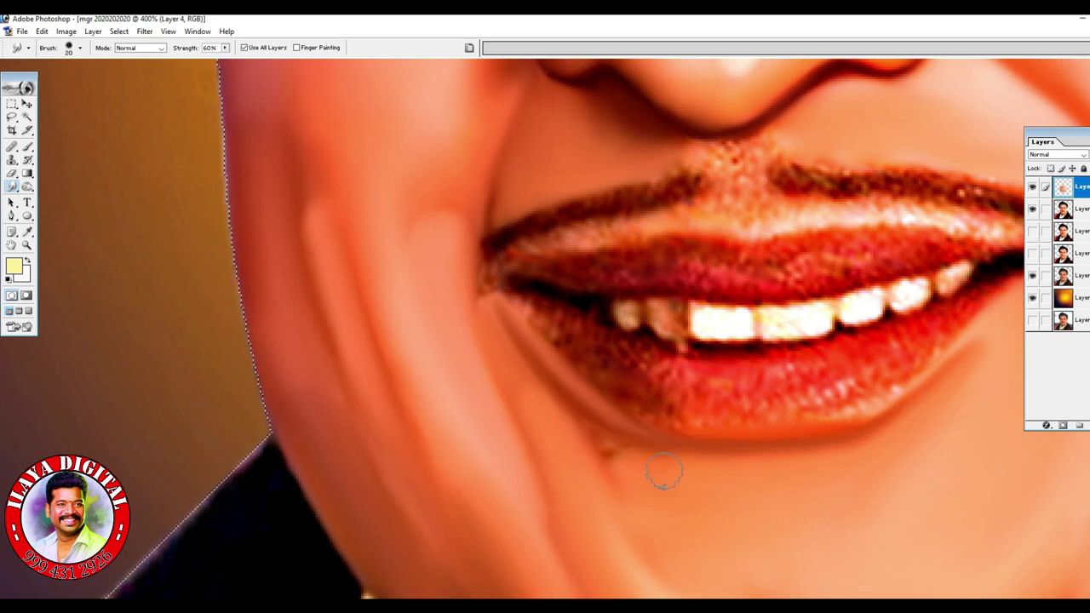
mouse_move(616, 454)
left_mouse_down()
mouse_move(545, 388)
mouse_move(635, 514)
left_mouse_up()
left_click_drag(698, 460, 646, 465)
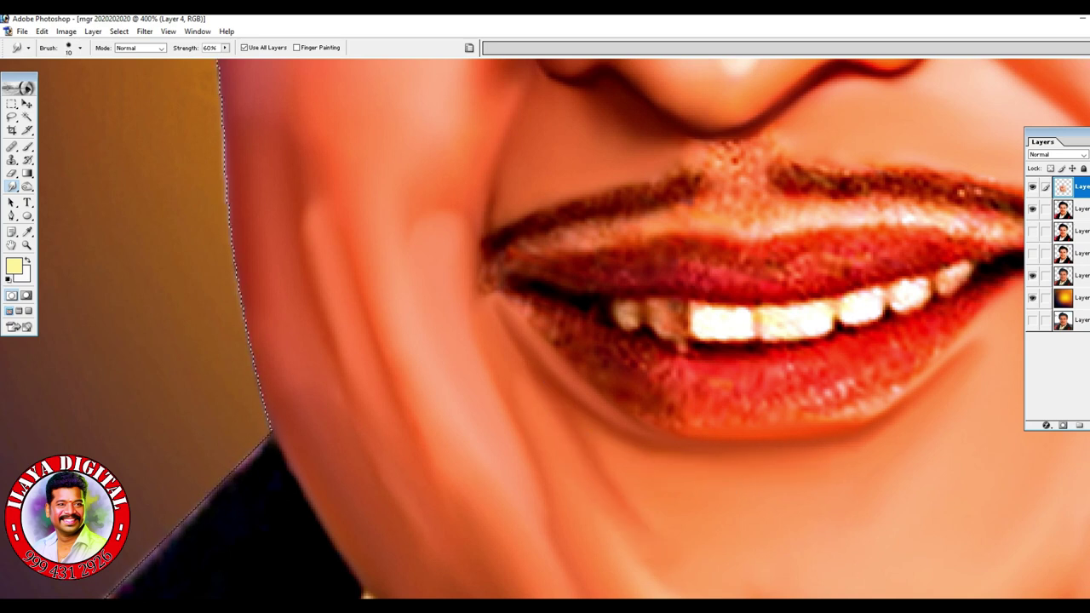
key("ctrl+minus")
key("ctrl+minus")
left_click_drag(781, 454, 642, 543)
key("bracketright")
key("bracketright")
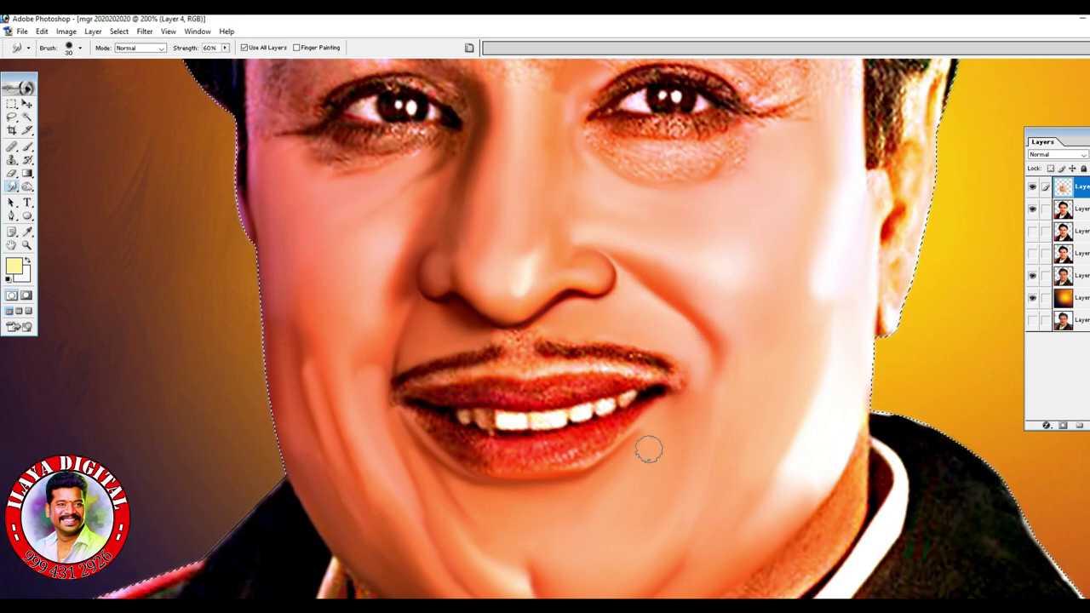
key("bracketleft")
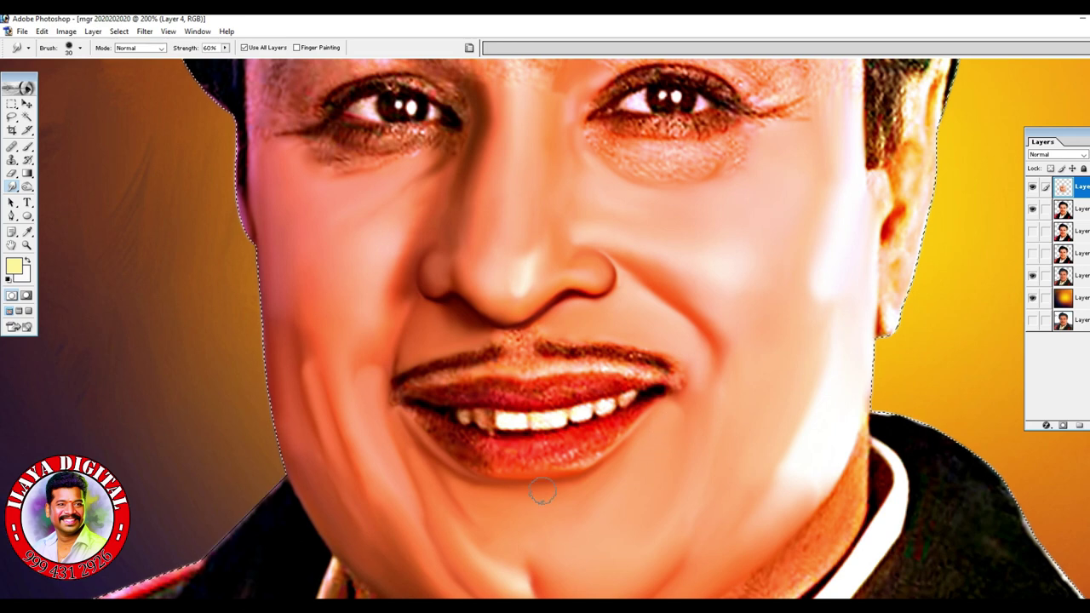
key("bracketright")
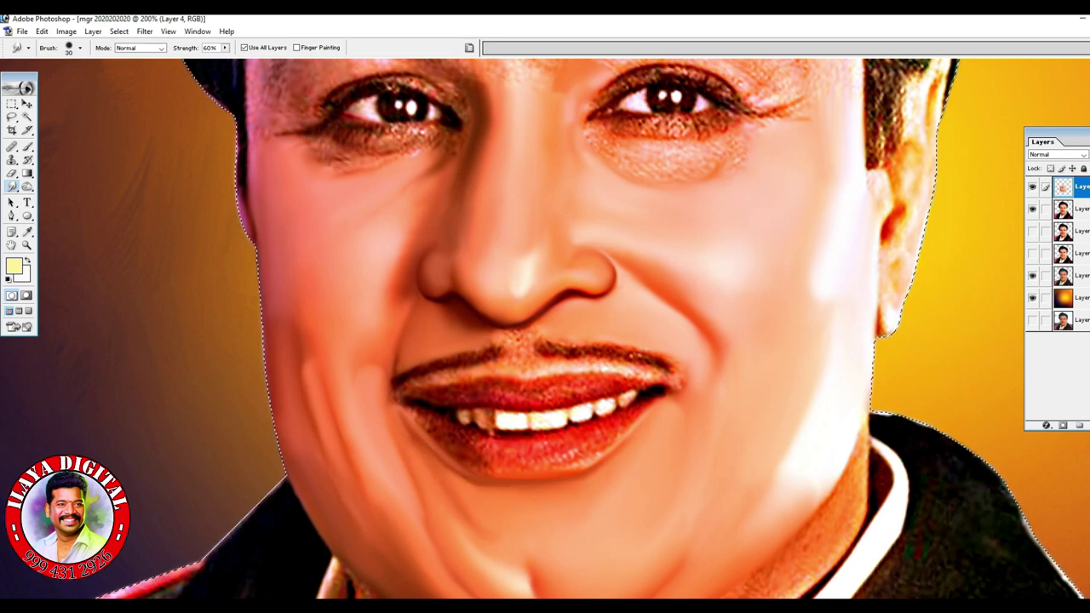
Smudge the shaded side of the forehead between the hairline and eyebrow, using a Smudge brush of size 50 or larger.
key("ctrl+minus")
left_click(519, 209, "ctrl")
left_click(521, 211, "ctrl")
key("bracketright")
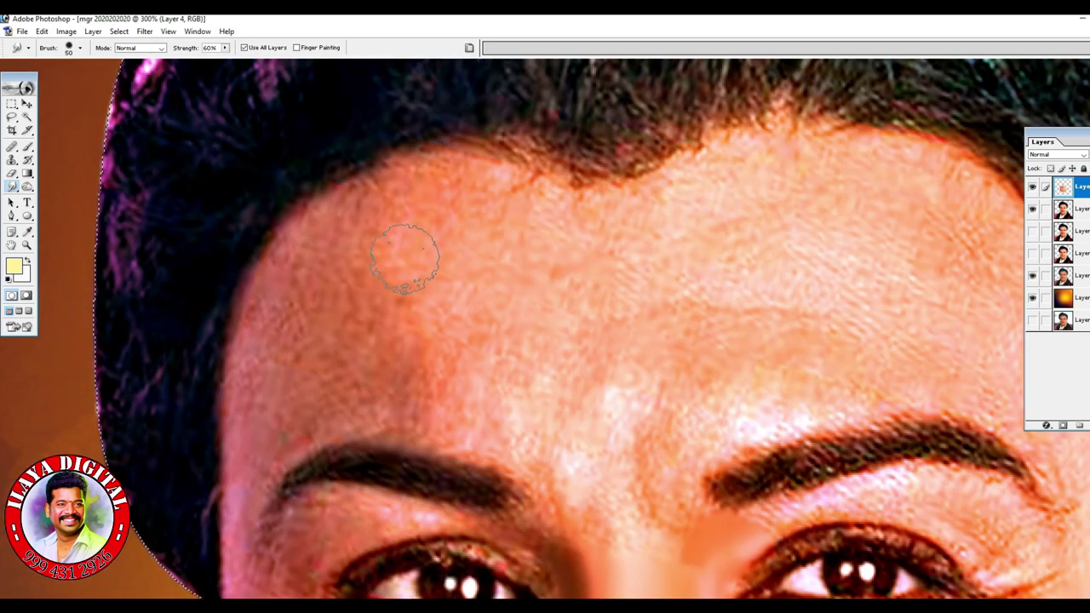
key("bracketright")
key("bracketright")
mouse_move(423, 187)
left_mouse_down()
mouse_move(533, 207)
mouse_move(418, 219)
mouse_move(443, 307)
mouse_move(535, 285)
mouse_move(460, 401)
left_mouse_up()
Smudge the skin along the shaded hairline from the temple up to the central hair peak, varying the brush size.
key("bracketleft")
left_click_drag(288, 287, 344, 194)
key("bracketright")
mouse_move(450, 174)
left_mouse_down()
mouse_move(531, 180)
mouse_move(482, 182)
left_mouse_up()
key("bracketright")
mouse_move(485, 184)
left_mouse_down()
mouse_move(545, 208)
mouse_move(572, 205)
left_mouse_up()
key("bracketleft")
mouse_move(285, 290)
left_mouse_down()
mouse_move(298, 329)
mouse_move(274, 315)
left_mouse_up()
key("bracketright")
Blend the skin across the upper forehead toward the lit side with Smudge brush size 80.
mouse_move(299, 223)
left_mouse_down()
mouse_move(341, 263)
mouse_move(368, 320)
mouse_move(477, 302)
mouse_move(651, 223)
mouse_move(626, 225)
mouse_move(647, 209)
mouse_move(749, 189)
mouse_move(732, 198)
left_mouse_up()
key("bracketright")
left_click_drag(631, 264, 839, 260)
left_click_drag(724, 273, 855, 271)
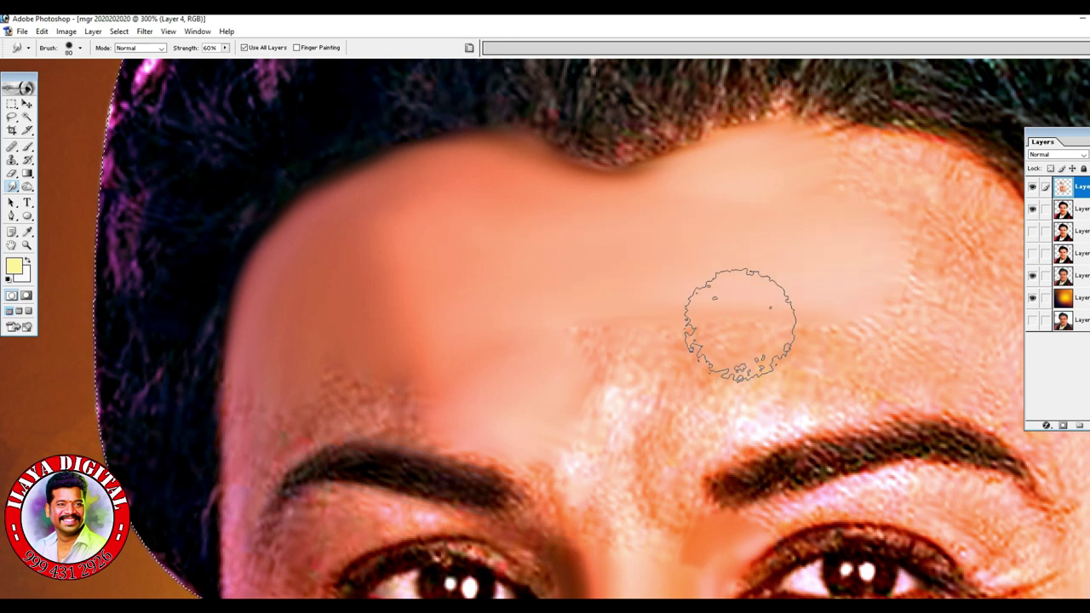
left_click_drag(737, 327, 509, 329)
left_click_drag(686, 268, 787, 311)
Smudge the lit side of the forehead and its hairline edge with brush size 70.
key("bracketleft")
left_click_drag(799, 275, 839, 357)
left_click_drag(772, 259, 754, 223)
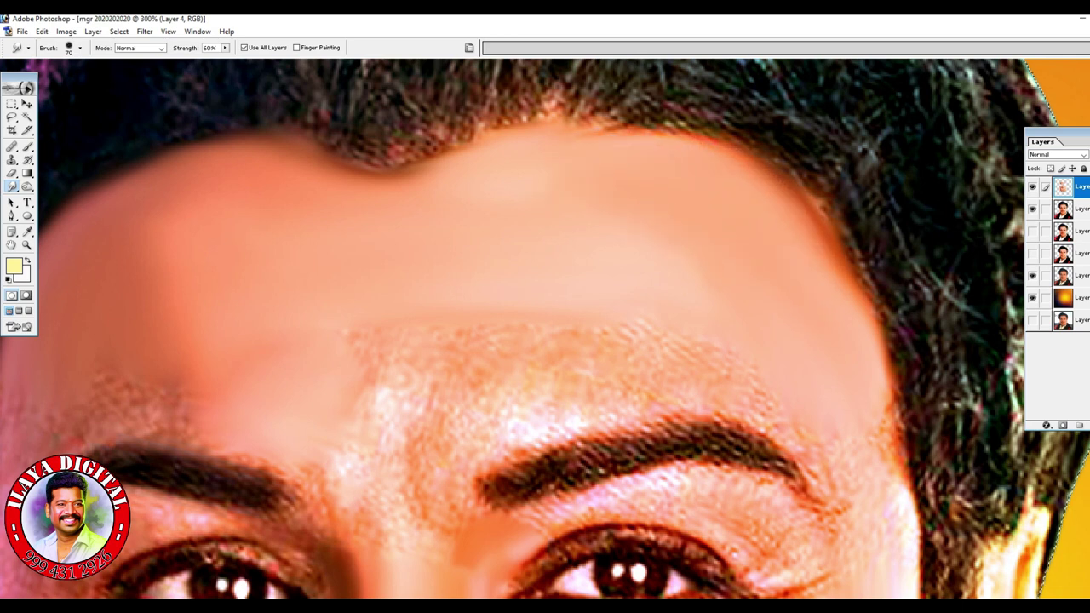
mouse_move(465, 148)
left_mouse_down()
mouse_move(462, 202)
mouse_move(499, 190)
left_mouse_up()
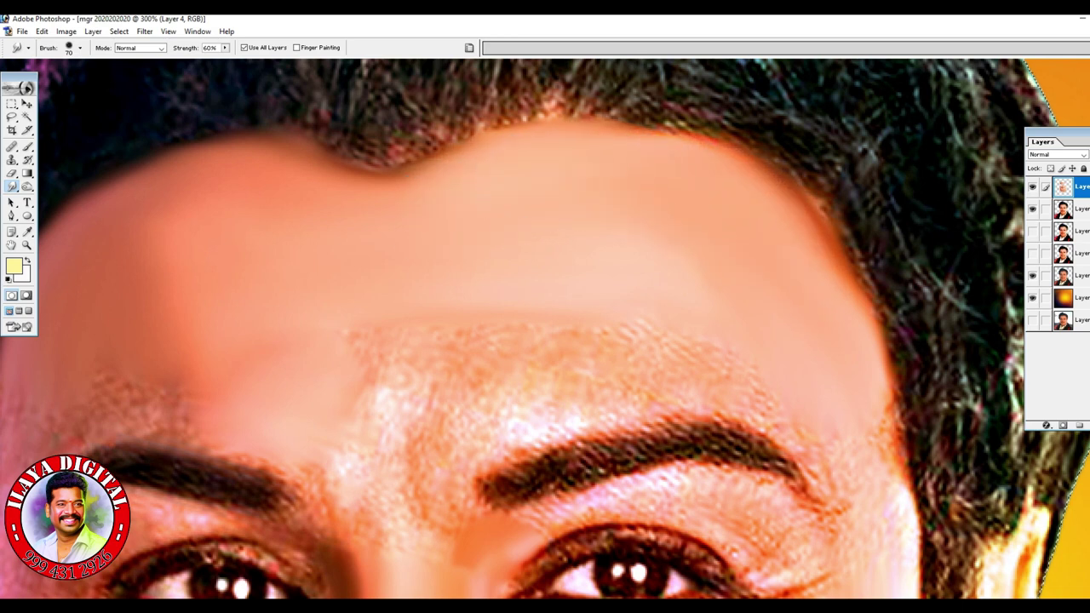
Smudge the temple skin along the hair beside the shaded eyebrow, reducing the brush to size 20.
key("bracketleft")
key("bracketleft")
scroll(566, 286, "left", 5)
scroll(566, 287, "down", 3)
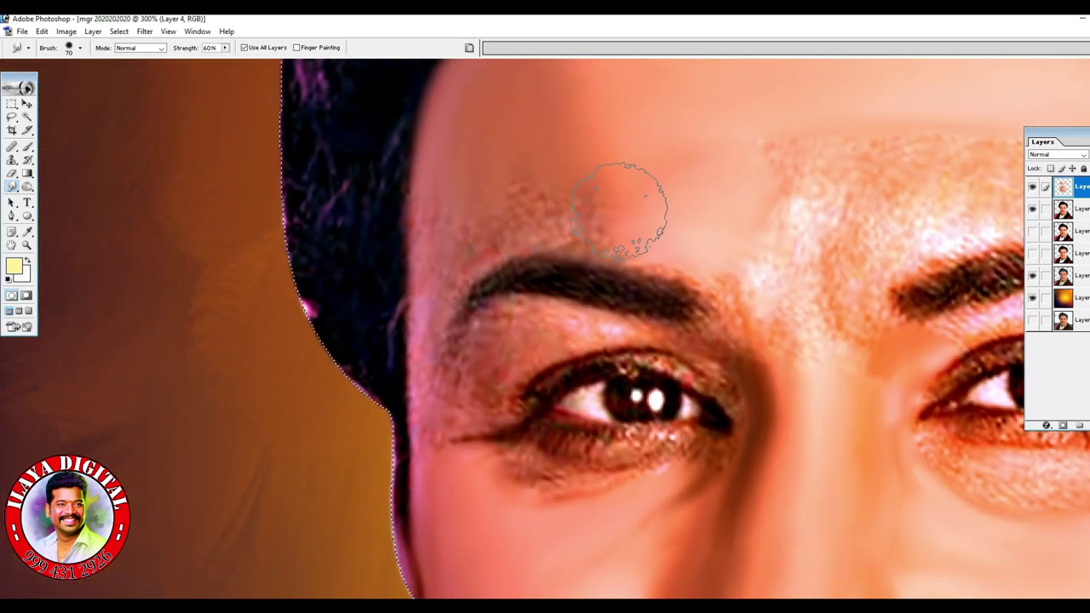
key("bracketleft")
key("bracketleft")
key("bracketleft")
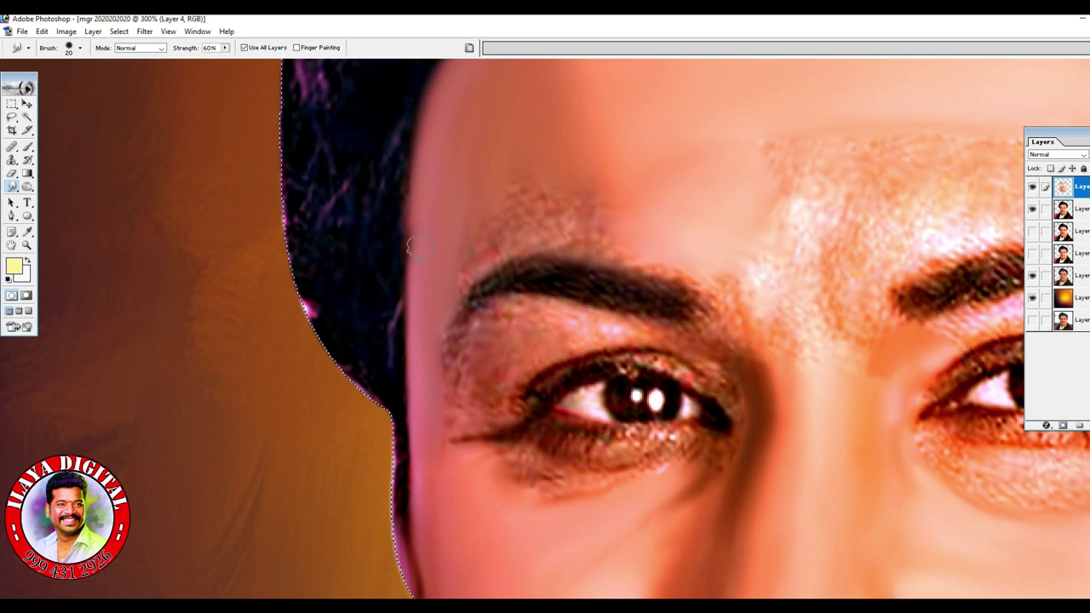
Smooth the grainy skin directly above the shaded eyebrow with Smudge brush size 50.
key("bracketright")
key("bracketright")
key("bracketright")
mouse_move(544, 209)
left_mouse_down()
mouse_move(572, 223)
mouse_move(601, 188)
left_mouse_up()
left_click_drag(632, 223, 695, 255)
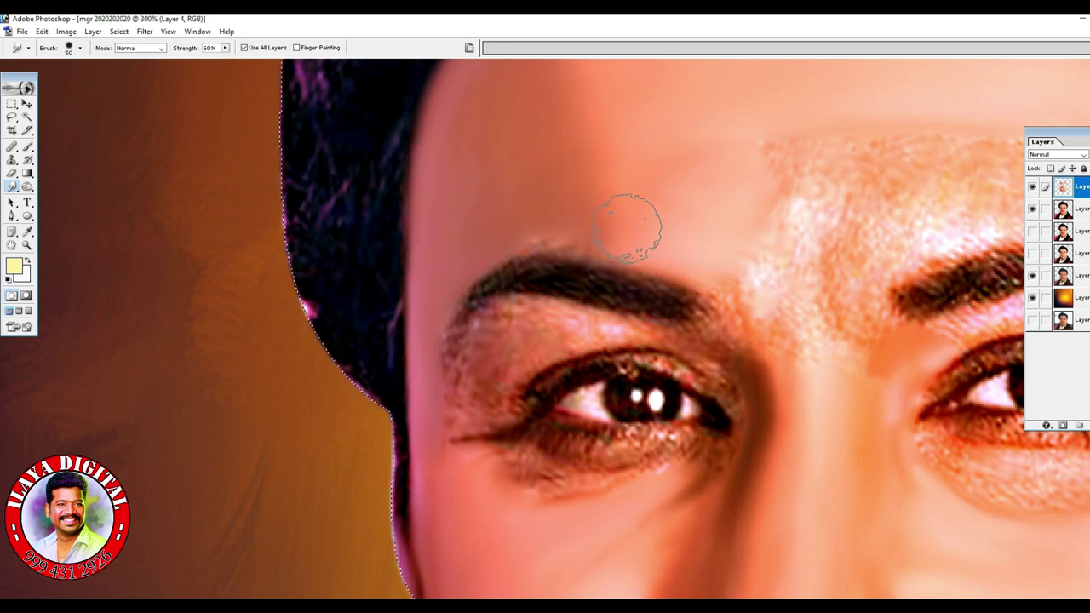
Blend the forehead above the shaded eyebrow's inner end and smudge the skin around that eye's outer corner with brush size 20.
key("bracketright")
key("bracketright")
key("bracketleft")
key("bracketleft")
key("bracketleft")
key("bracketleft")
key("bracketleft")
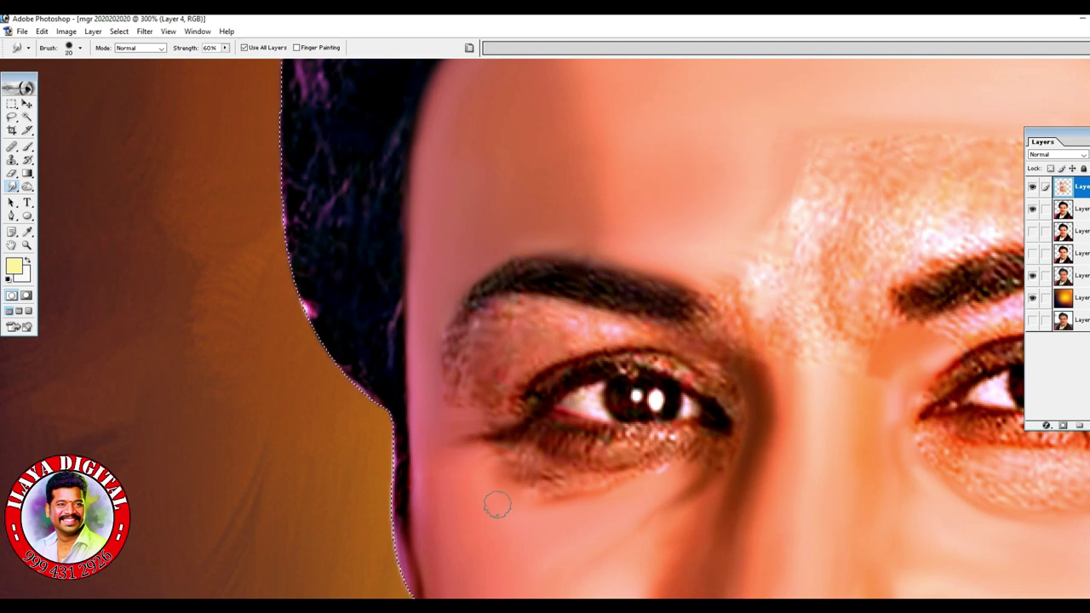
Smudge the skin between the eyebrows down to the nose bridge with brush sizes 30 and 20.
left_click_drag(918, 242, 518, 350)
key("bracketright")
key("bracketright")
key("bracketleft")
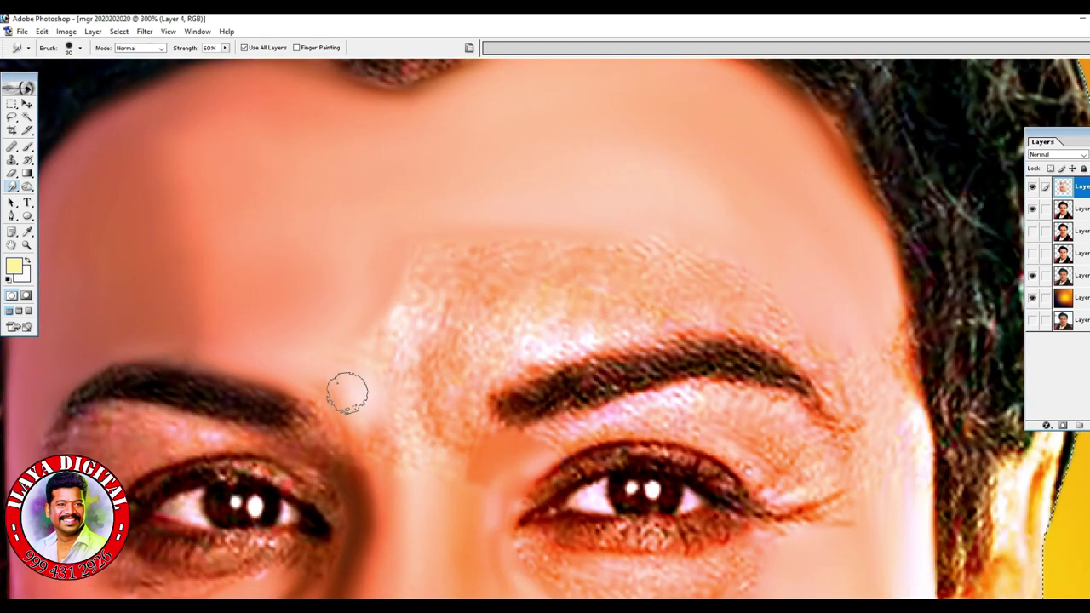
mouse_move(444, 410)
left_mouse_down()
mouse_move(454, 399)
mouse_move(472, 433)
mouse_move(419, 482)
left_mouse_up()
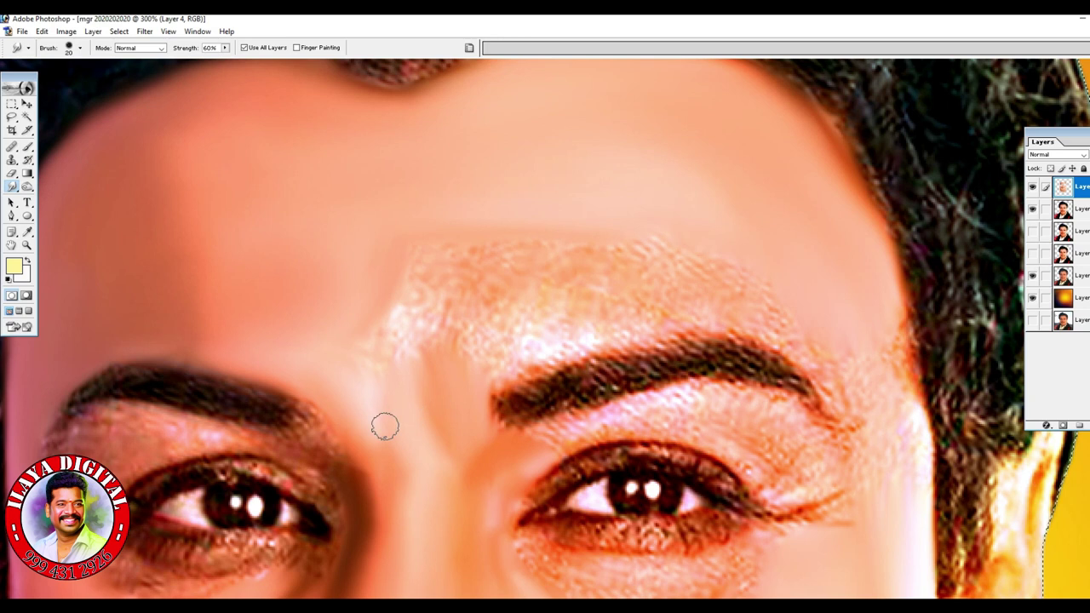
Smooth the grainy forehead area above the lit eyebrow, enlarging the Smudge brush to size 70.
key("bracketright")
key("bracketright")
key("bracketright")
mouse_move(480, 318)
left_mouse_down()
mouse_move(508, 338)
mouse_move(553, 331)
mouse_move(643, 294)
mouse_move(651, 259)
mouse_move(498, 257)
mouse_move(442, 298)
left_mouse_up()
key("bracketright")
key("bracketright")
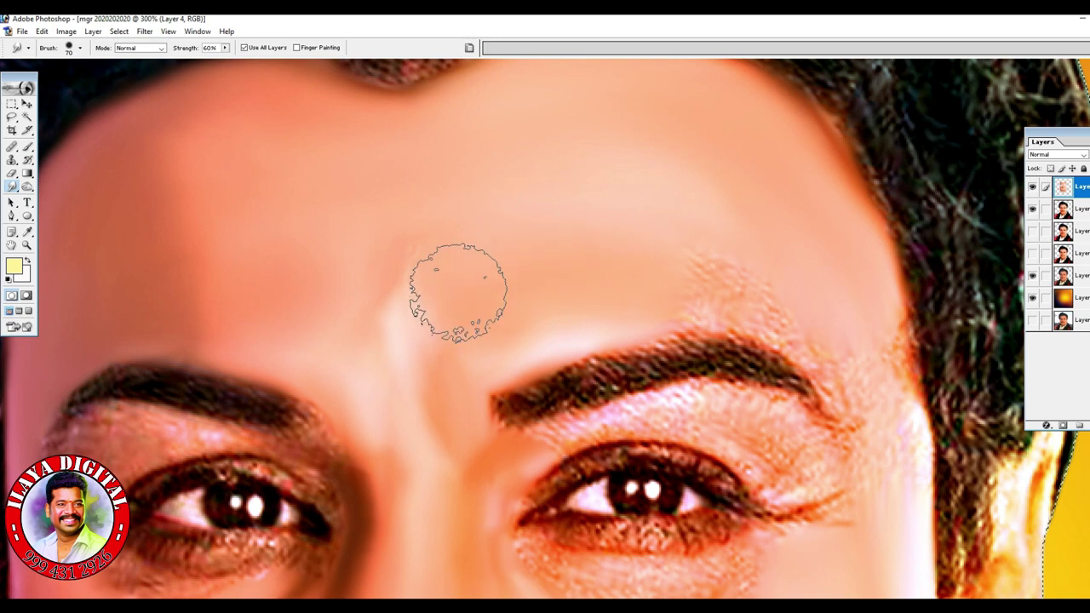
Blend the brow crease and the remaining rough skin above the lit eyebrow with brush sizes 60 and 40.
key("bracketleft")
key("bracketleft")
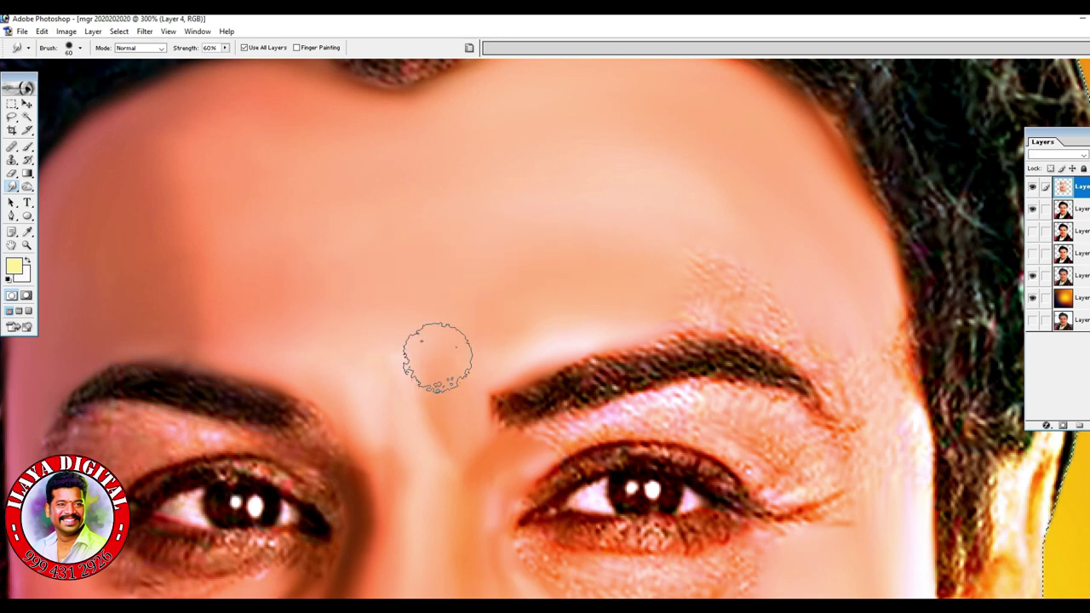
mouse_move(698, 293)
left_mouse_down()
mouse_move(751, 289)
mouse_move(817, 345)
mouse_move(690, 284)
left_mouse_up()
key("bracketleft")
left_click_drag(575, 332, 627, 325)
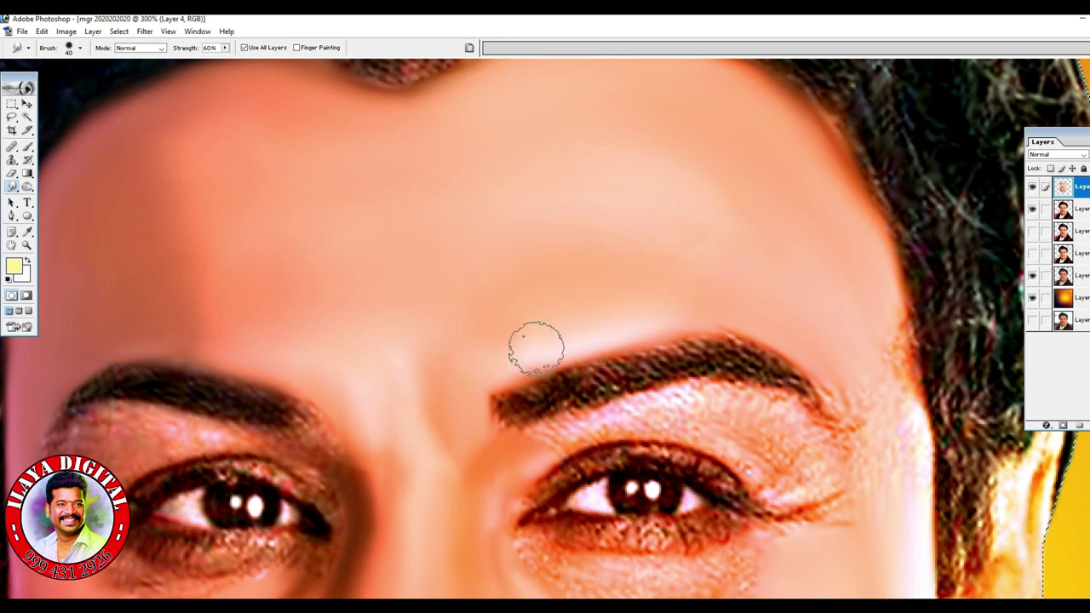
Smudge the lit temple between the eyebrow's outer end and the hair with brush size 40.
left_click_drag(885, 351, 879, 284)
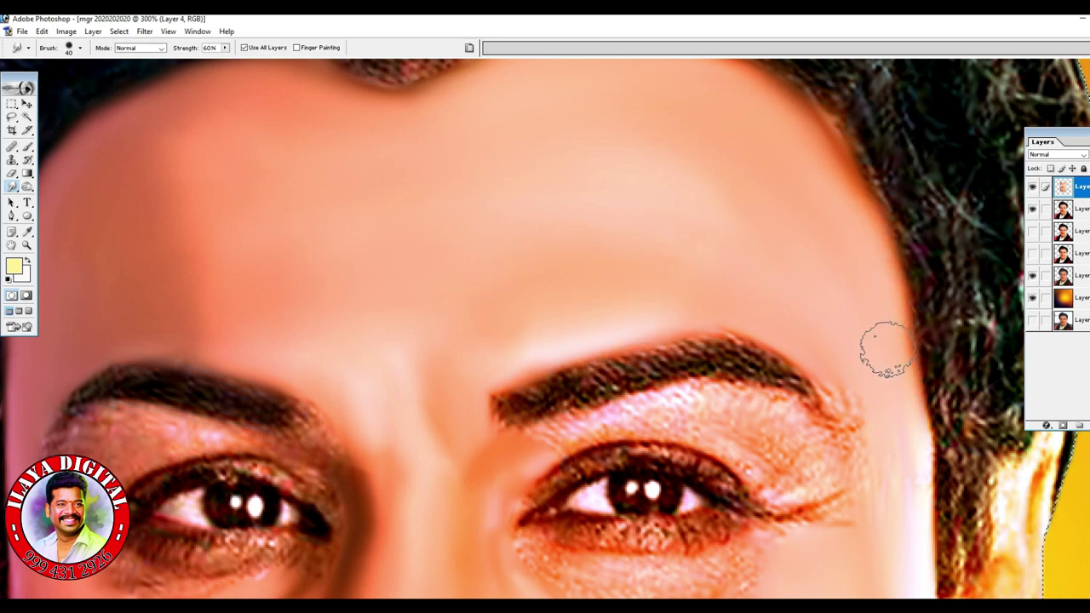
left_click_drag(898, 426, 898, 508)
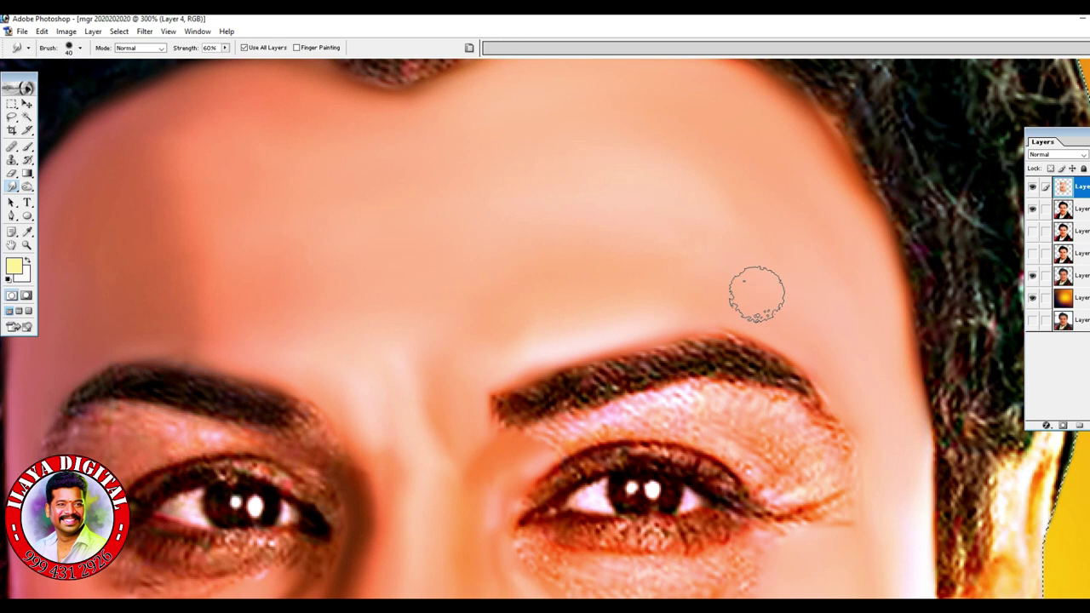
left_click_drag(773, 301, 856, 88)
key("ctrl+0")
key("ctrl+plus")
key("ctrl+plus")
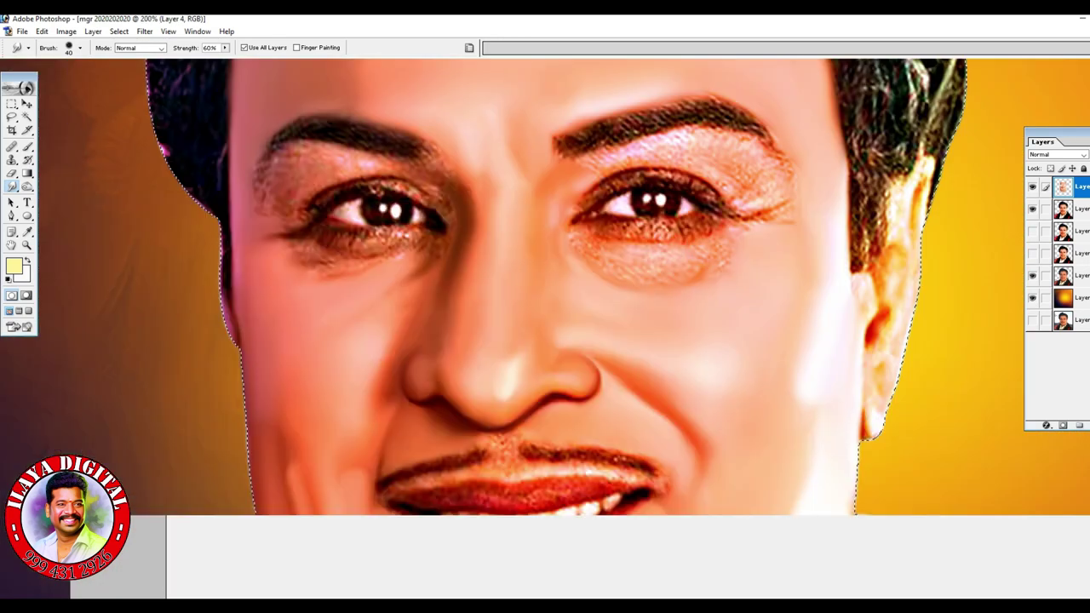
Switch the Smudge tool to a small hard round tip and smooth the outer skin under the shaded eyebrow at size 20.
key("ctrl+plus")
key("ctrl+plus")
left_click_drag(92, 175, 580, 379)
key("ctrl+minus")
key("ctrl+plus")
key("ctrl+plus")
left_click_drag(579, 147, 511, 273)
right_click(514, 236)
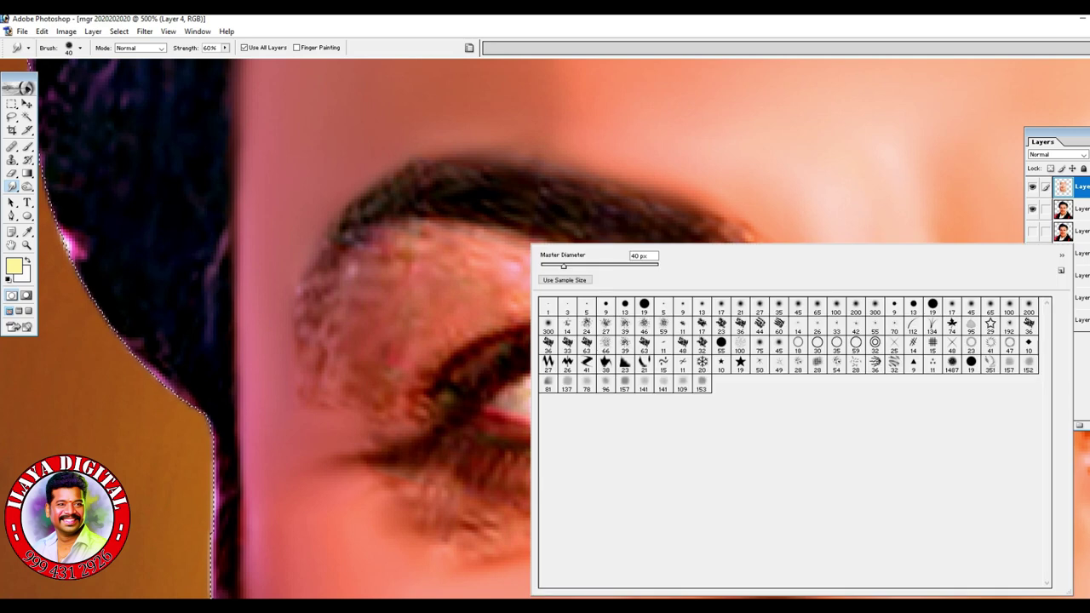
double_click(659, 357)
key("F5")
key("F5")
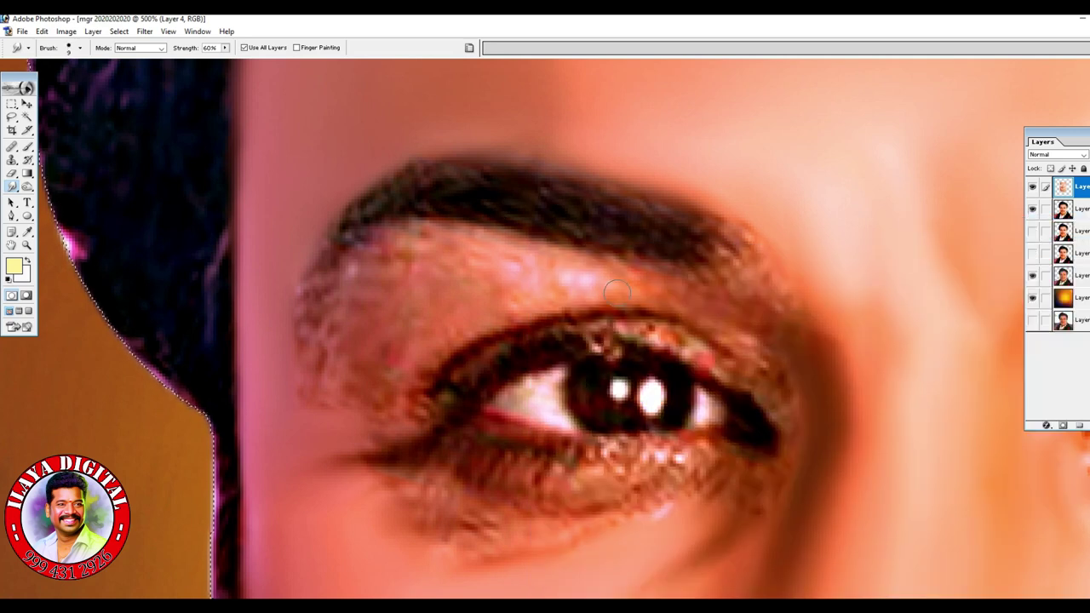
key("ctrl+plus")
key("ctrl+plus")
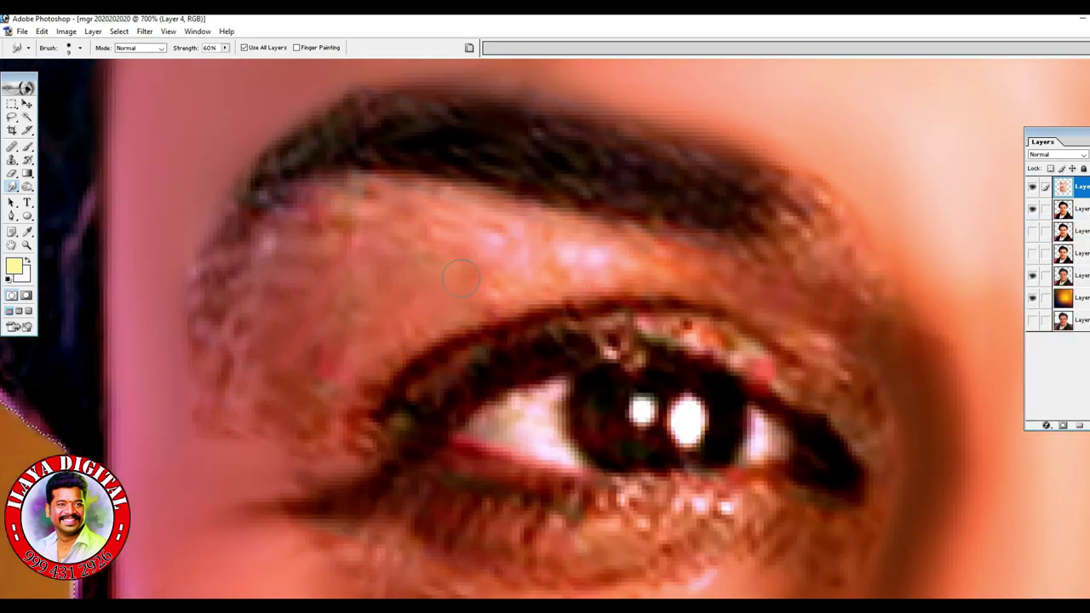
key("bracketright")
mouse_move(431, 247)
left_mouse_down()
mouse_move(388, 259)
mouse_move(341, 269)
mouse_move(372, 238)
mouse_move(339, 235)
left_mouse_up()
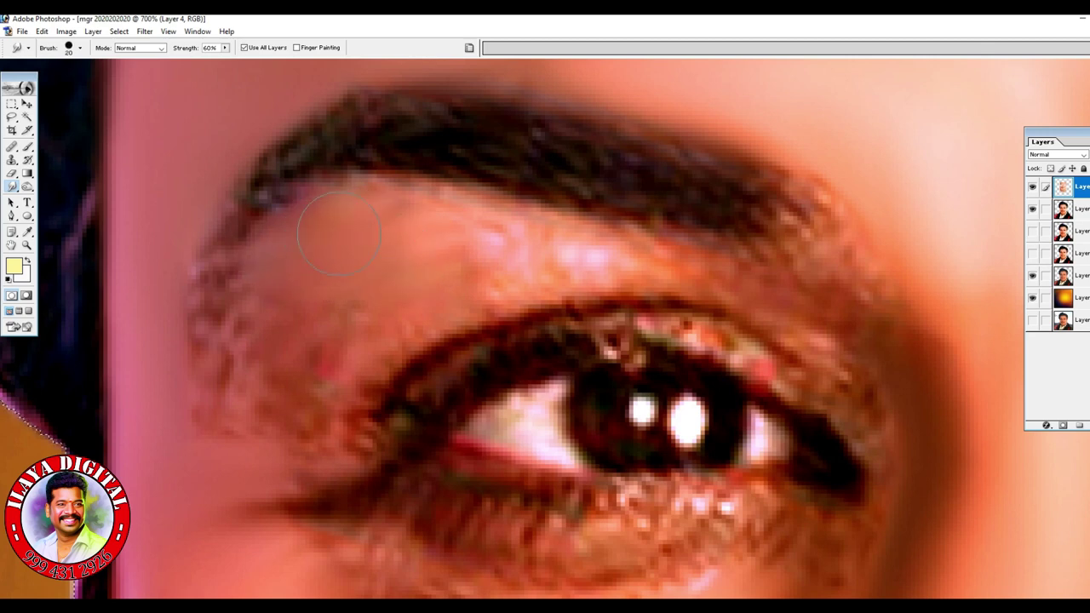
Smudge the grainy skin between the shaded eyebrow and the eyelid crease at size 10, and turn off the brush's Spacing.
key("bracketleft")
mouse_move(366, 299)
left_mouse_down()
mouse_move(405, 299)
mouse_move(423, 234)
mouse_move(393, 216)
mouse_move(493, 232)
mouse_move(499, 219)
mouse_move(608, 238)
mouse_move(756, 322)
left_mouse_up()
key("bracketright")
key("bracketleft")
key("F5")
key("F5")
key("F5")
left_click(988, 430)
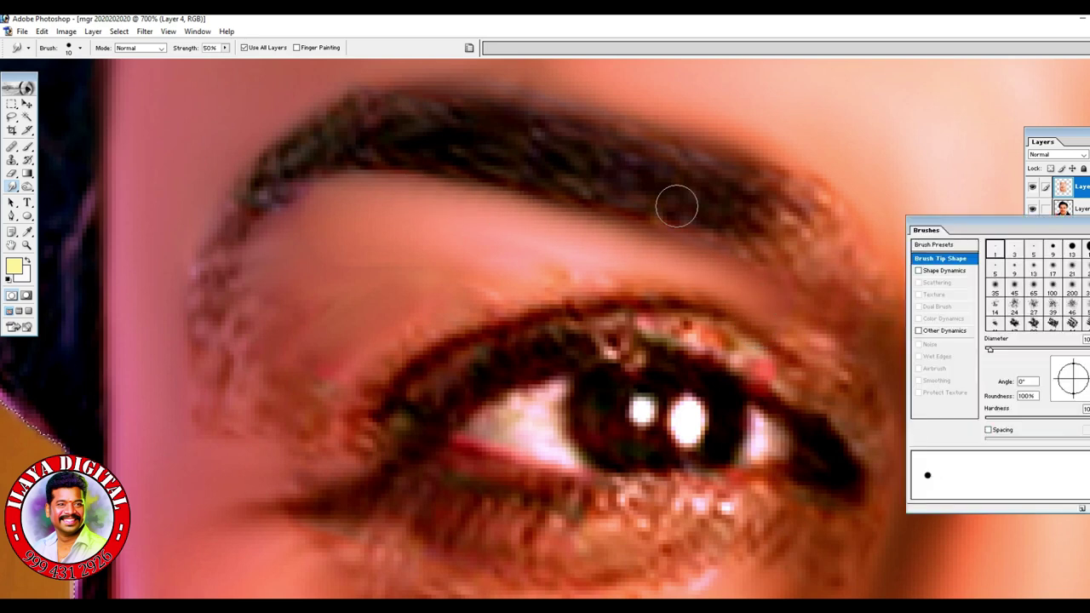
Smooth the skin just above the shaded eye's lid crease toward the nose with brush sizes 9 and 10 at 50% strength.
mouse_move(479, 301)
left_mouse_down()
mouse_move(574, 280)
mouse_move(477, 270)
left_mouse_up()
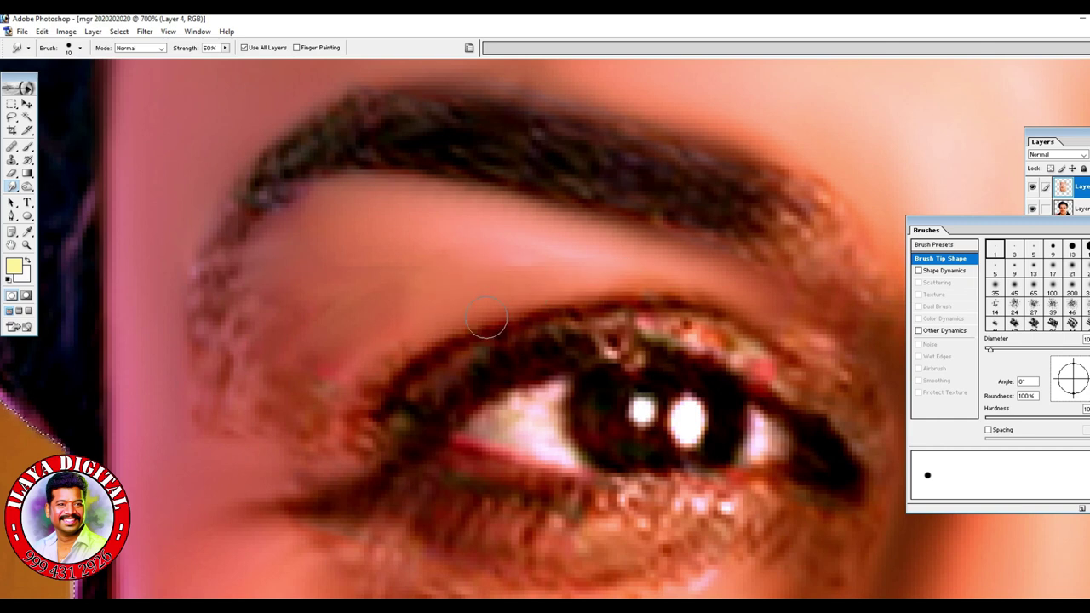
key("F5")
mouse_move(578, 277)
left_mouse_down()
mouse_move(787, 314)
mouse_move(774, 316)
left_mouse_up()
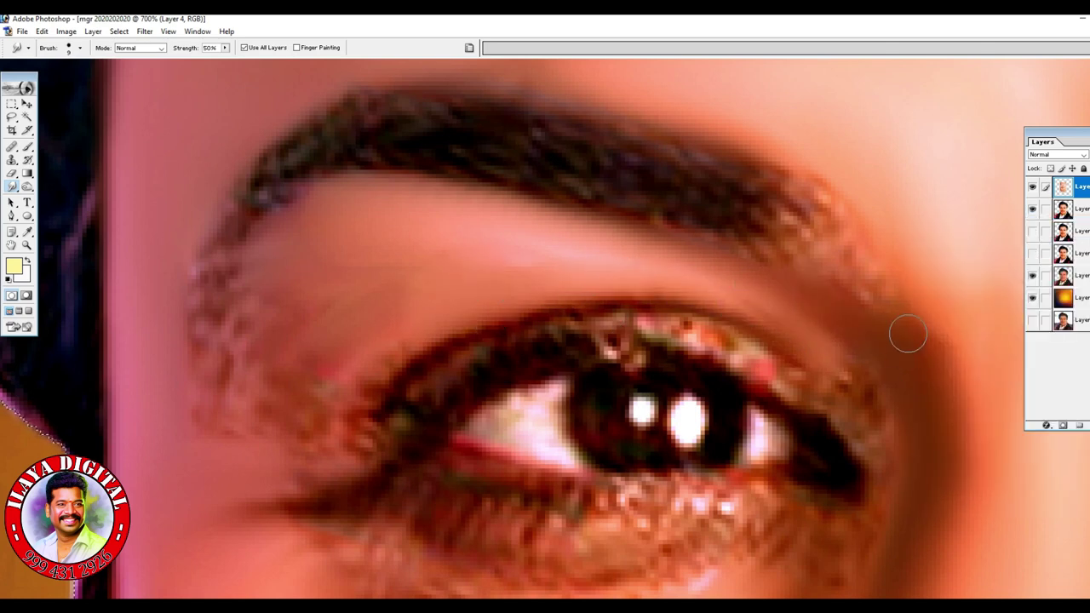
mouse_move(652, 268)
left_mouse_down()
mouse_move(774, 324)
mouse_move(848, 384)
left_mouse_up()
left_click_drag(528, 252, 479, 253)
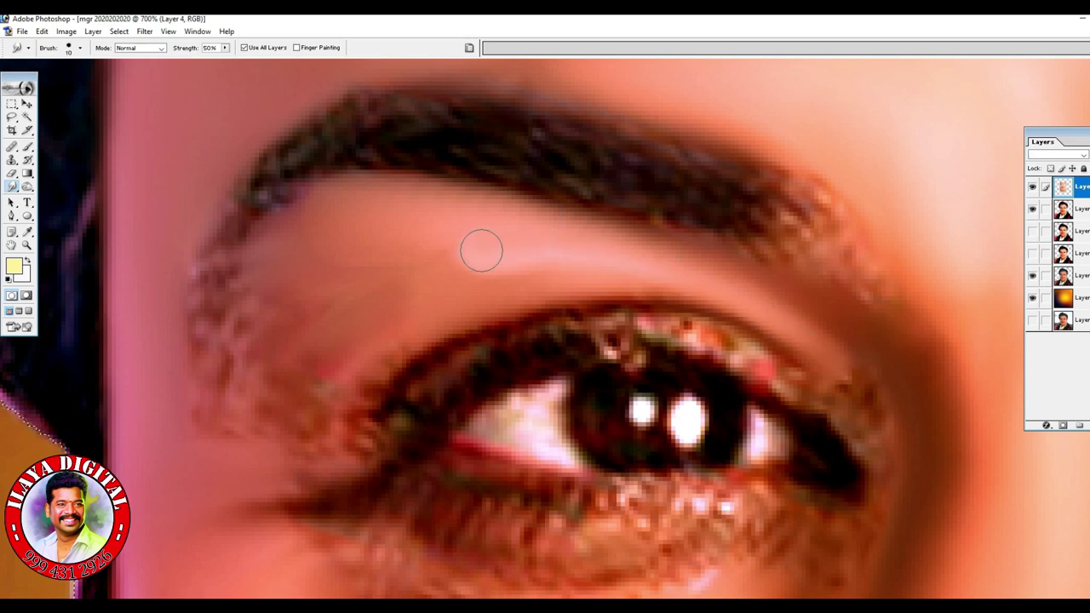
Blend the rough skin beside the shaded eye's outer corner, below the eyebrow tail, with brush size 20.
left_click_drag(275, 295, 249, 305)
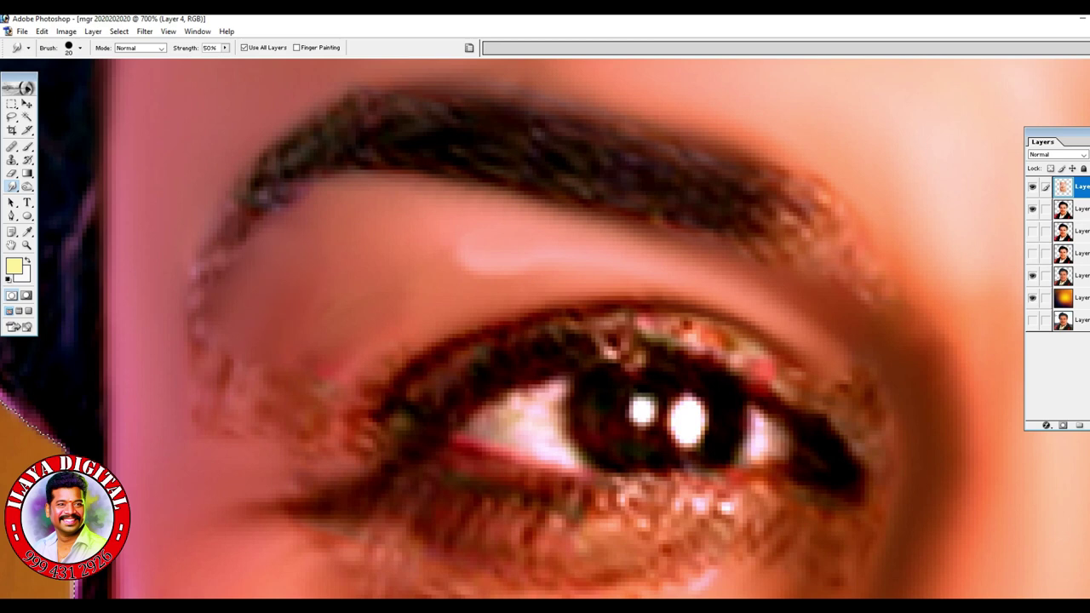
key("bracketleft")
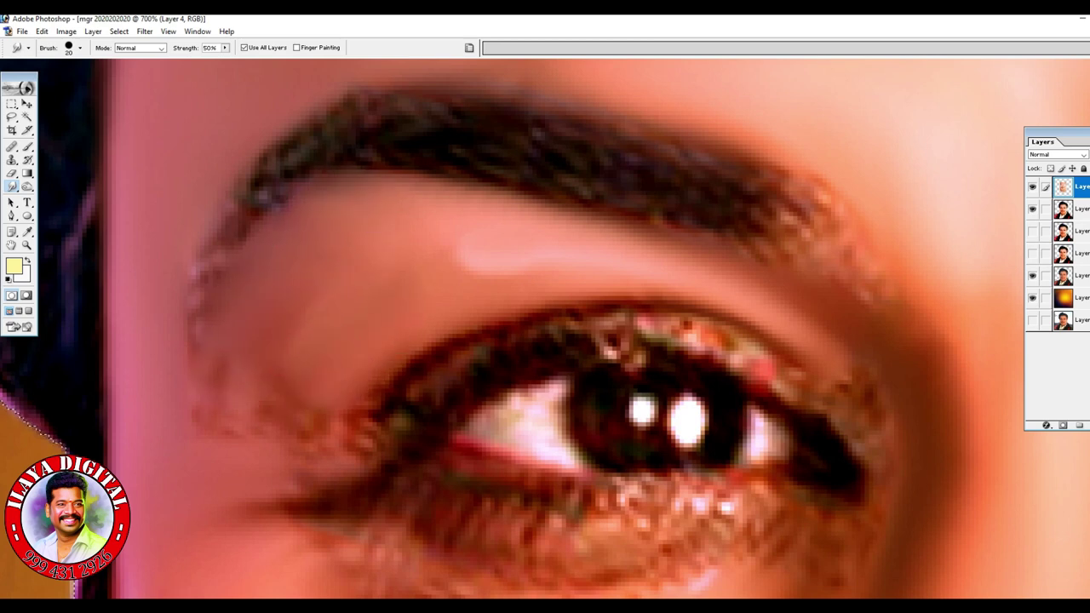
left_click_drag(224, 379, 267, 417)
mouse_move(328, 453)
left_mouse_down()
mouse_move(304, 484)
mouse_move(333, 467)
left_mouse_up()
left_click_drag(303, 513, 248, 518)
Smudge the shaded eye's upper lid crease into a smooth dark arc with brush size 7 at 60% strength.
key("bracketleft")
key("bracketleft")
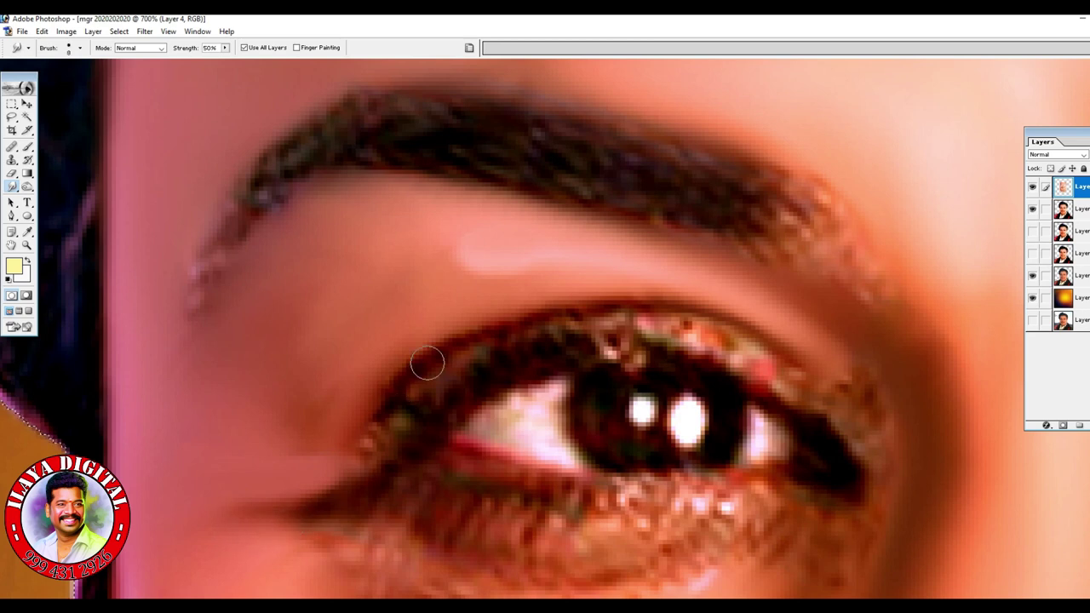
mouse_move(420, 366)
left_mouse_down()
mouse_move(372, 406)
mouse_move(435, 353)
mouse_move(554, 312)
mouse_move(690, 315)
mouse_move(676, 316)
mouse_move(800, 385)
mouse_move(860, 396)
mouse_move(902, 444)
left_mouse_up()
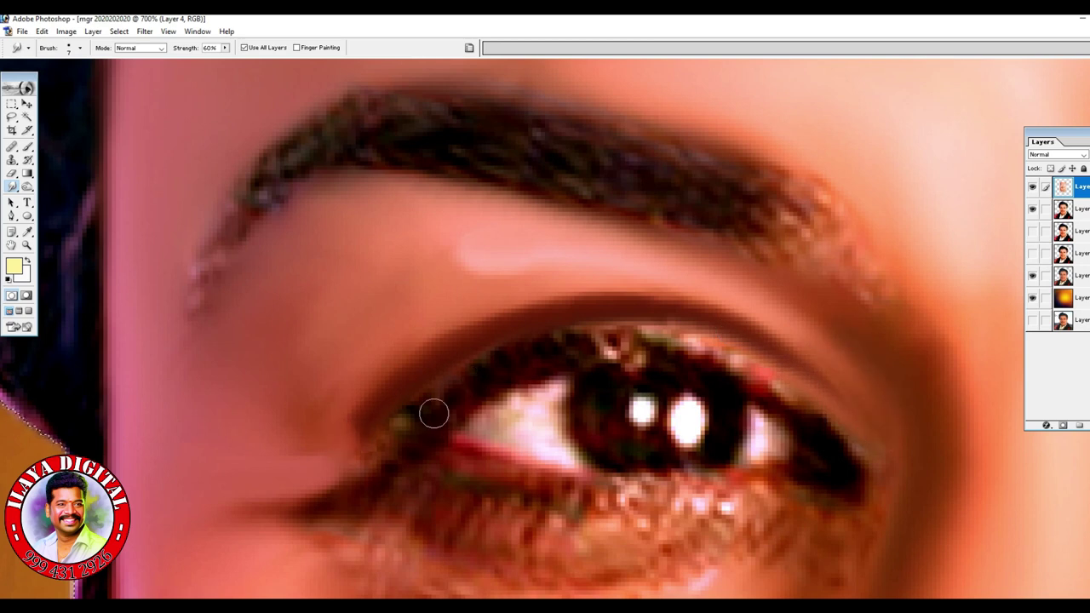
Smudge the shaded eye's upper lash line into a clean dark line with brush size 6.
scroll(817, 433, "down", 3)
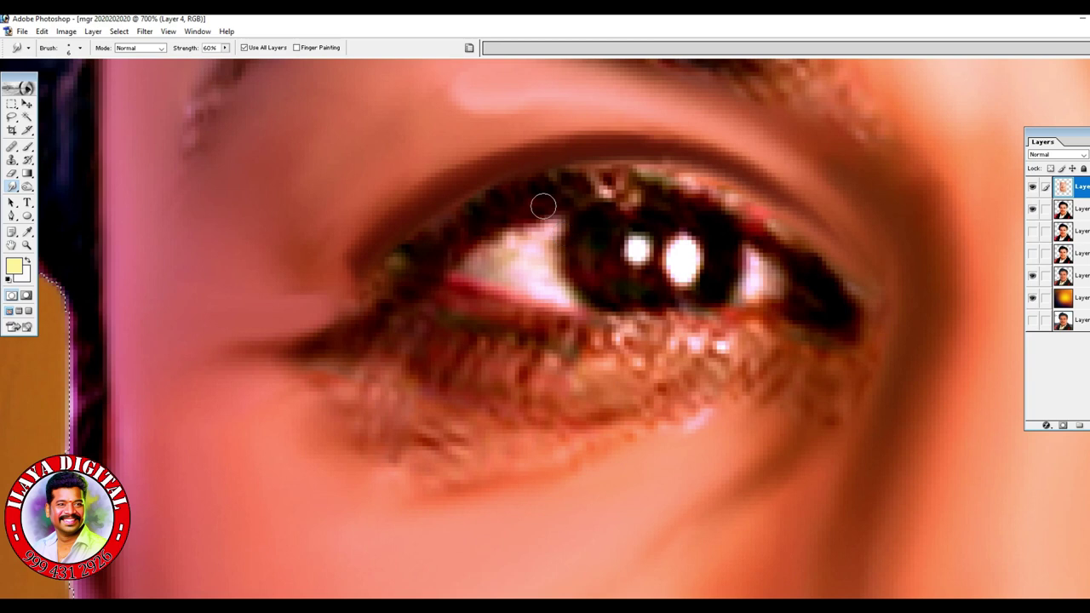
mouse_move(533, 198)
left_mouse_down()
mouse_move(610, 190)
mouse_move(706, 216)
mouse_move(598, 187)
mouse_move(711, 218)
mouse_move(649, 198)
mouse_move(825, 293)
mouse_move(783, 244)
left_mouse_up()
left_click_drag(660, 198, 747, 239)
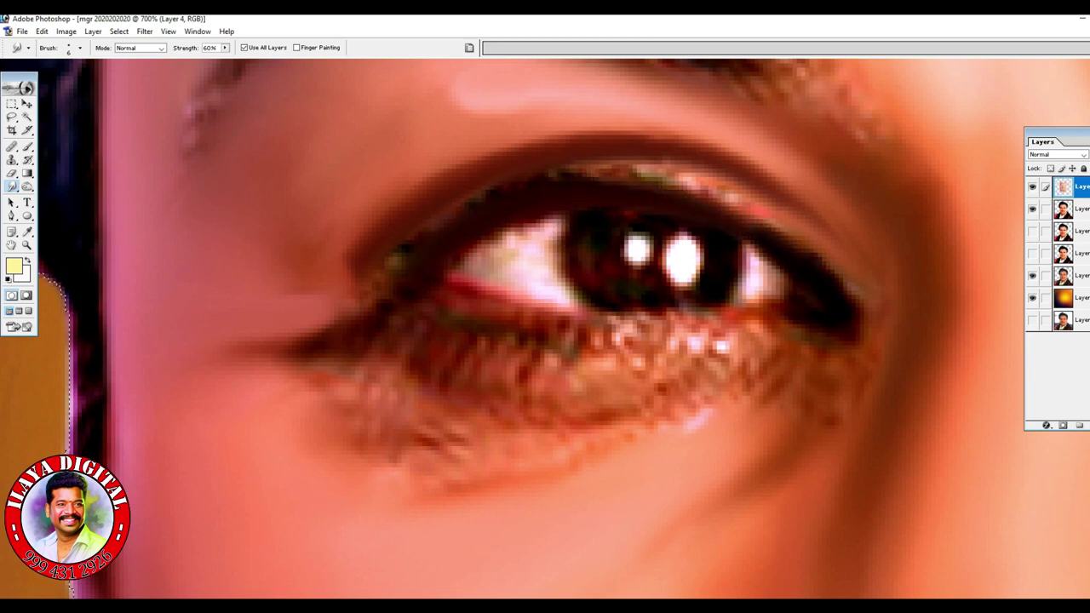
left_click_drag(451, 226, 379, 295)
Smudge the shaded eye's lower lash line into a continuous dark line from the outer to the inner corner.
mouse_move(433, 272)
left_mouse_down()
mouse_move(489, 304)
mouse_move(626, 326)
left_mouse_up()
left_click_drag(785, 305, 596, 325)
left_click_drag(498, 301, 637, 321)
left_click_drag(784, 314, 562, 322)
Smooth the lid strip between the shaded eye's upper lash line and crease, extending the strokes past the outer corner.
mouse_move(754, 202)
left_mouse_down()
mouse_move(658, 170)
mouse_move(557, 174)
mouse_move(516, 193)
left_mouse_up()
mouse_move(720, 176)
left_mouse_down()
mouse_move(784, 208)
mouse_move(854, 290)
left_mouse_up()
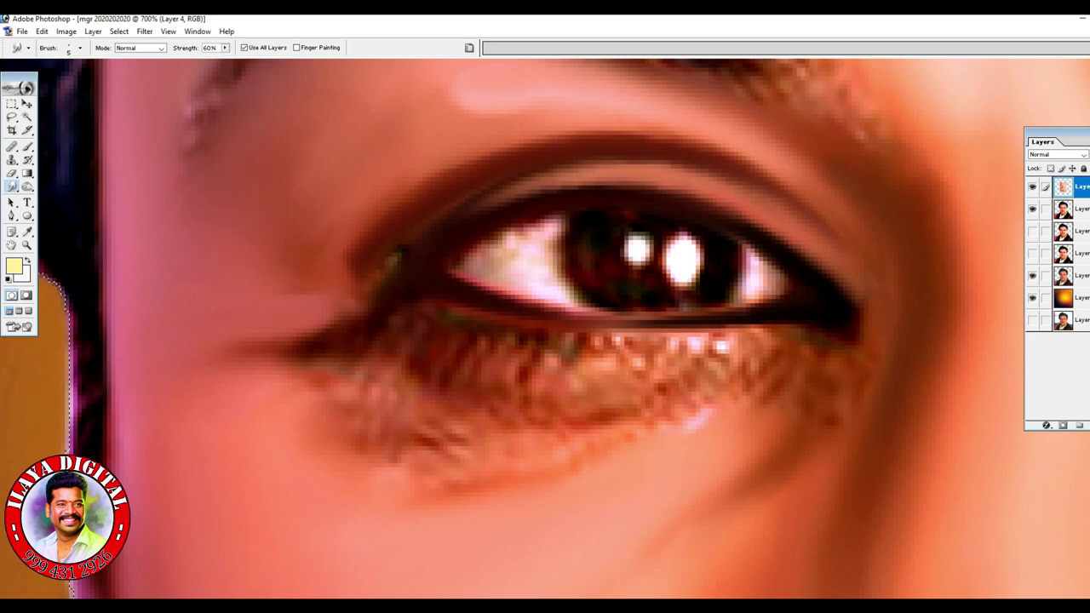
left_click_drag(545, 183, 316, 291)
mouse_move(303, 352)
left_mouse_down()
mouse_move(365, 270)
mouse_move(331, 336)
mouse_move(428, 299)
mouse_move(654, 322)
left_mouse_up()
Smudge the curved fold under the shaded eye and the rough skin below its outer corner with brush size 6 at 50% strength.
mouse_move(592, 416)
left_mouse_down()
mouse_move(496, 406)
mouse_move(426, 375)
left_mouse_up()
mouse_move(426, 376)
left_mouse_down()
mouse_move(539, 410)
mouse_move(765, 357)
mouse_move(619, 541)
left_mouse_up()
left_click_drag(700, 414, 371, 505)
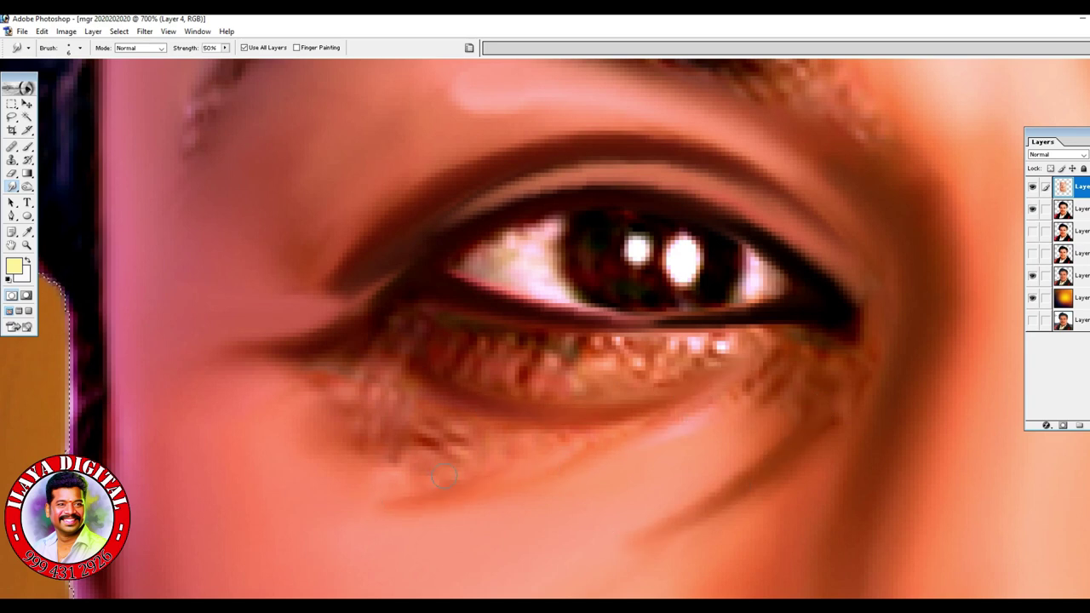
left_click_drag(427, 438, 326, 375)
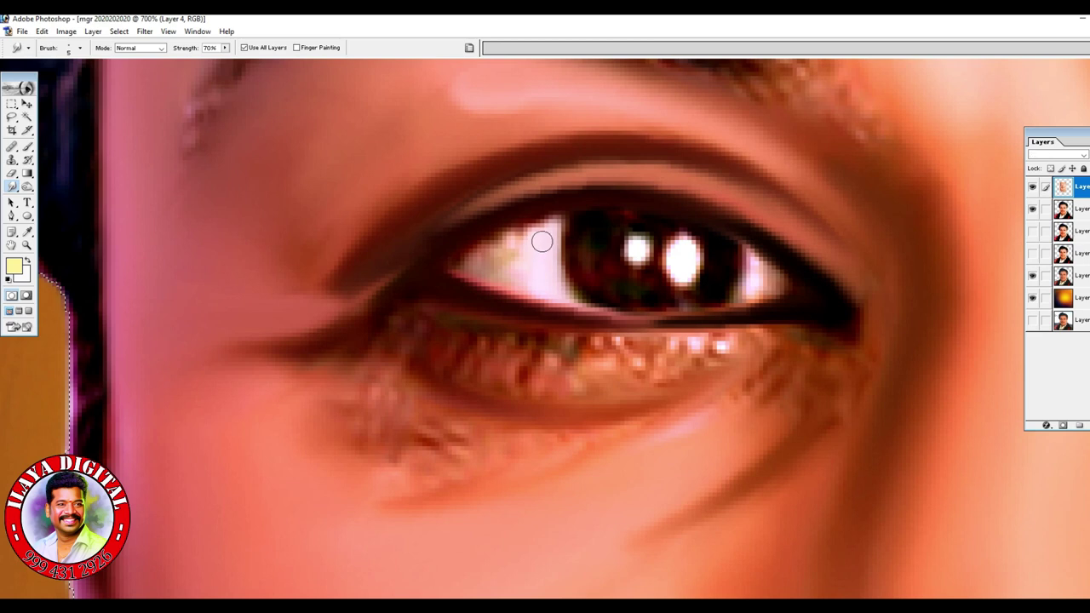
Smooth the white areas on both sides of the shaded eye's iris with brush sizes 5 and 4 at 70% strength.
mouse_move(544, 235)
left_mouse_down()
mouse_move(485, 261)
mouse_move(511, 255)
mouse_move(507, 268)
mouse_move(522, 272)
mouse_move(498, 276)
mouse_move(541, 284)
mouse_move(487, 271)
left_mouse_up()
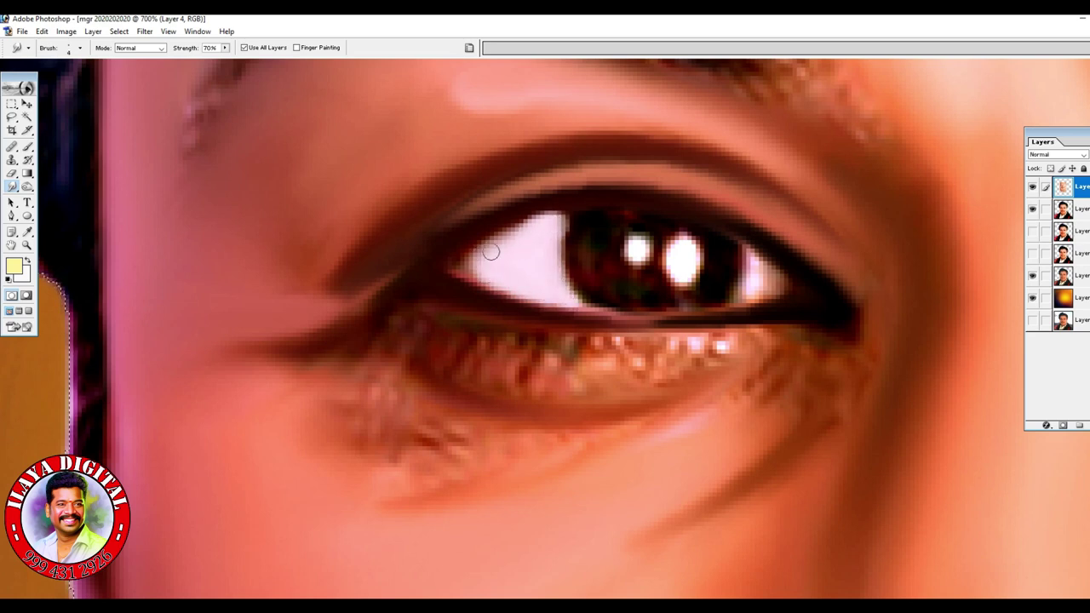
mouse_move(528, 220)
left_mouse_down()
mouse_move(587, 205)
mouse_move(585, 298)
left_mouse_up()
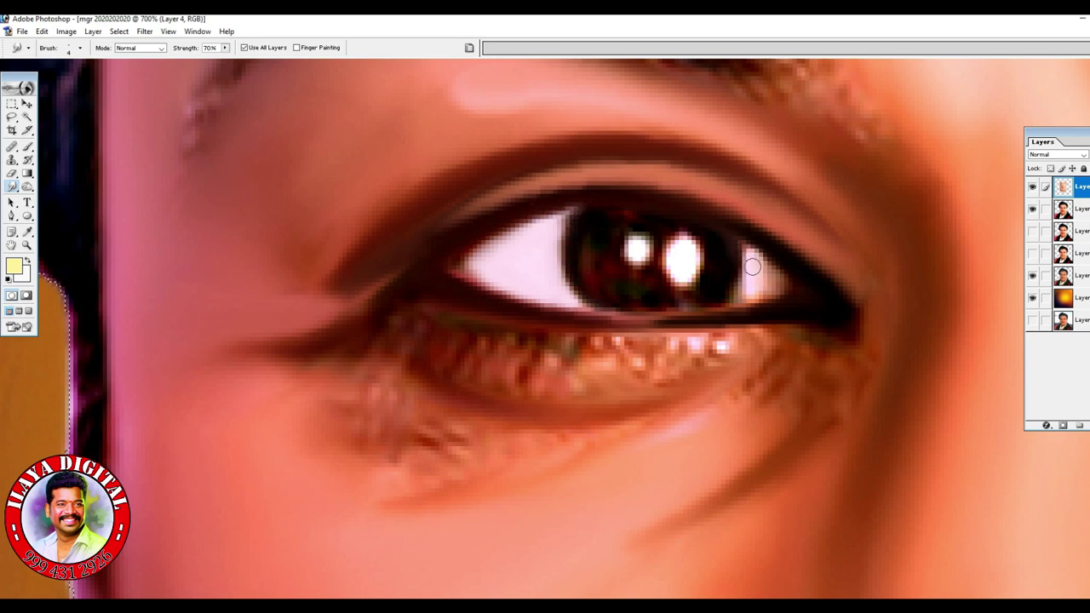
left_click_drag(785, 304, 647, 322)
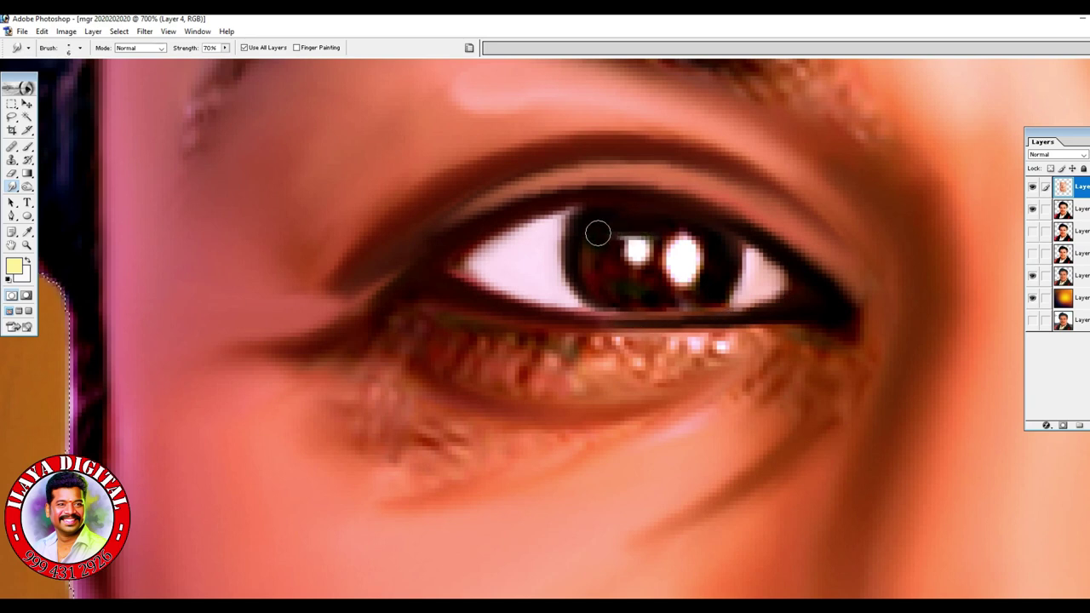
Blend the shaded eye's iris into an even dark tone and smooth its two highlights with brush sizes 6 and 5.
mouse_move(623, 281)
left_mouse_down()
mouse_move(674, 297)
mouse_move(627, 301)
mouse_move(713, 295)
mouse_move(646, 309)
left_mouse_up()
mouse_move(666, 260)
left_mouse_down()
mouse_move(632, 243)
mouse_move(690, 266)
left_mouse_up()
key("F5")
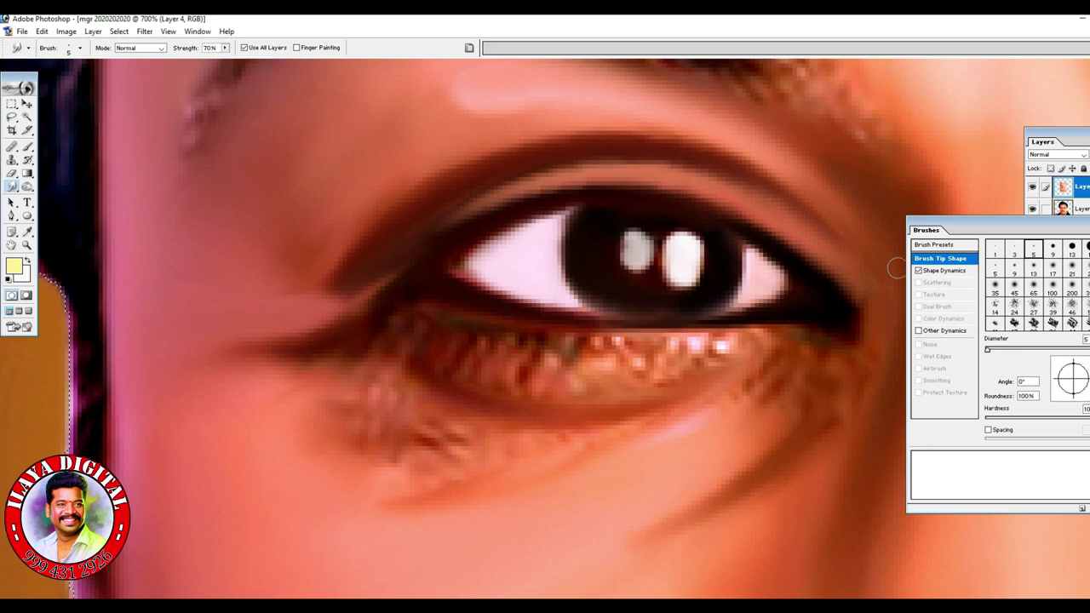
key("F5")
Smooth the grainy lower eyelid of the shaded eye and sweep its inner under-eye creases down toward the cheek.
mouse_move(529, 365)
left_mouse_down()
mouse_move(464, 367)
mouse_move(515, 376)
mouse_move(538, 395)
mouse_move(554, 382)
mouse_move(407, 341)
mouse_move(496, 385)
mouse_move(650, 383)
mouse_move(620, 358)
mouse_move(578, 352)
mouse_move(540, 328)
mouse_move(621, 338)
mouse_move(527, 335)
mouse_move(812, 335)
mouse_move(690, 393)
left_mouse_up()
mouse_move(577, 371)
left_mouse_down()
mouse_move(794, 342)
mouse_move(762, 384)
mouse_move(733, 393)
mouse_move(781, 354)
mouse_move(787, 363)
mouse_move(746, 430)
mouse_move(831, 371)
mouse_move(809, 395)
mouse_move(847, 377)
mouse_move(744, 477)
mouse_move(494, 574)
left_mouse_up()
mouse_move(795, 409)
left_mouse_down()
mouse_move(791, 423)
mouse_move(636, 523)
mouse_move(501, 573)
left_mouse_up()
Blend the remaining rough skin under the shaded eye and around its outer corner with brush size 10 at 50% strength.
key("bracketright")
key("bracketright")
left_click_drag(397, 430, 308, 385)
left_click_drag(443, 408, 594, 428)
mouse_move(364, 457)
left_mouse_down()
mouse_move(511, 450)
mouse_move(443, 502)
mouse_move(401, 443)
left_mouse_up()
left_click_drag(301, 369, 330, 368)
left_click_drag(359, 288, 313, 310)
key("bracketleft")
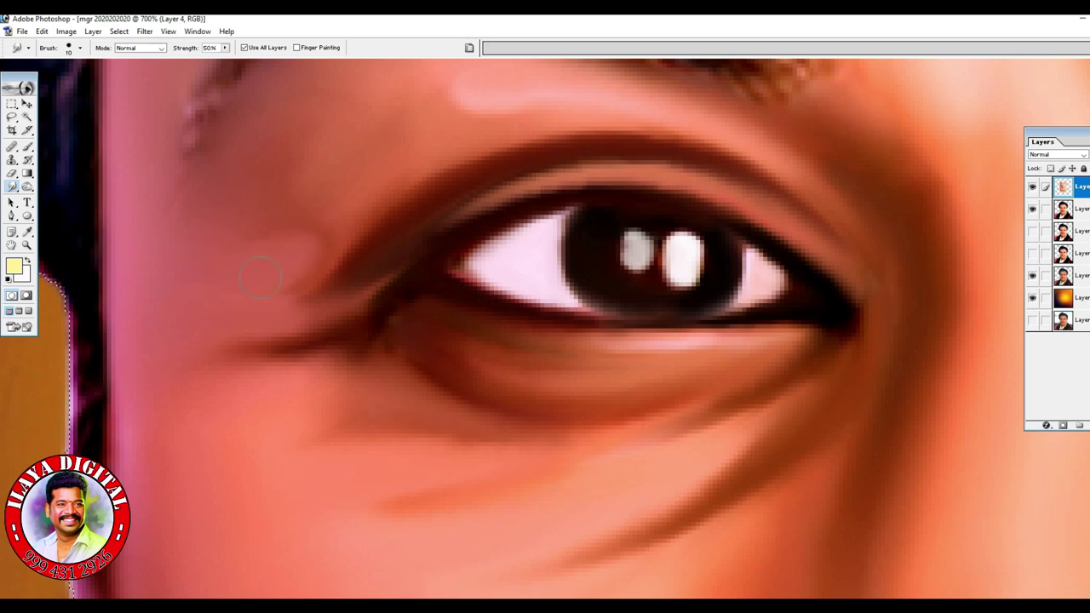
Check the whole face, and refine the fold lines at the shaded eye's outer corner with brush size 8.
key("ctrl+minus")
key("ctrl+minus")
key("ctrl+minus")
key("ctrl+minus")
key("ctrl+minus")
key("ctrl+minus")
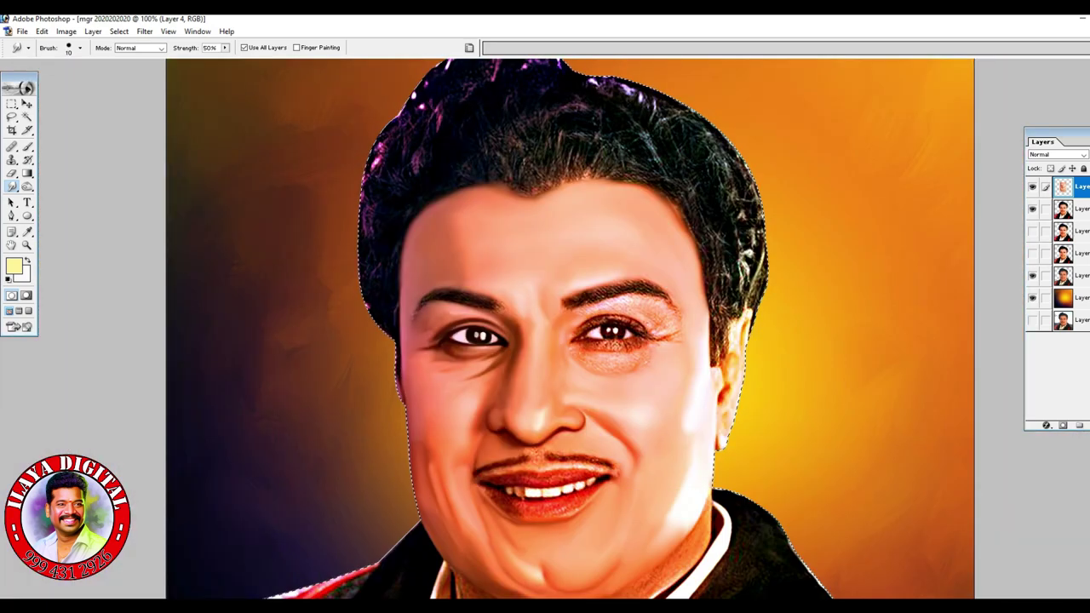
key("ctrl+plus")
key("ctrl+plus")
key("ctrl+plus")
key("ctrl+plus")
left_click_drag(374, 400, 884, 451)
key("bracketleft")
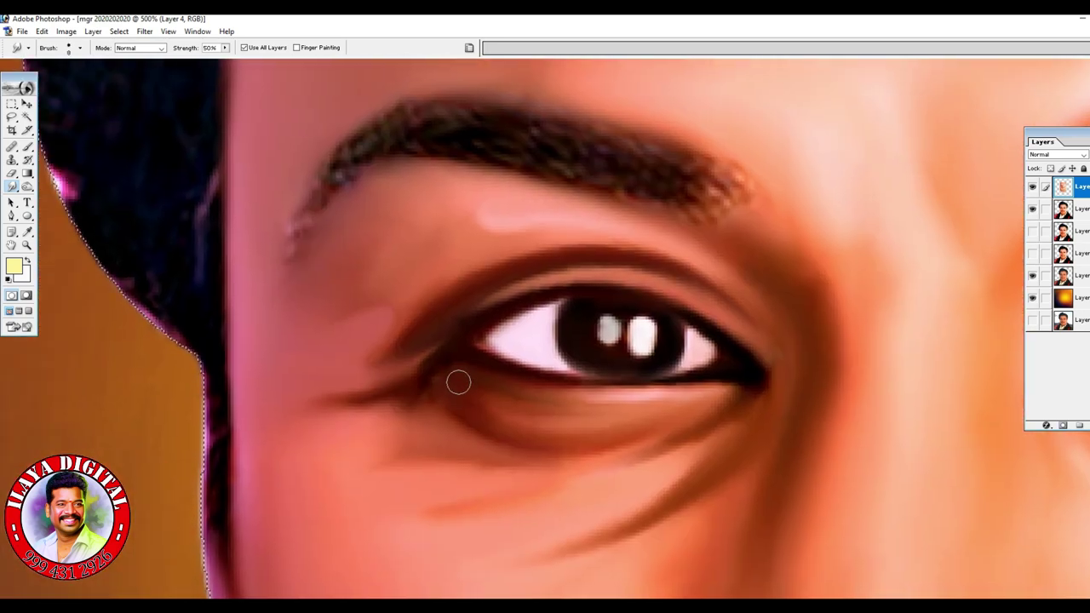
key("bracketleft")
left_click_drag(421, 349, 382, 367)
left_click_drag(442, 353, 411, 389)
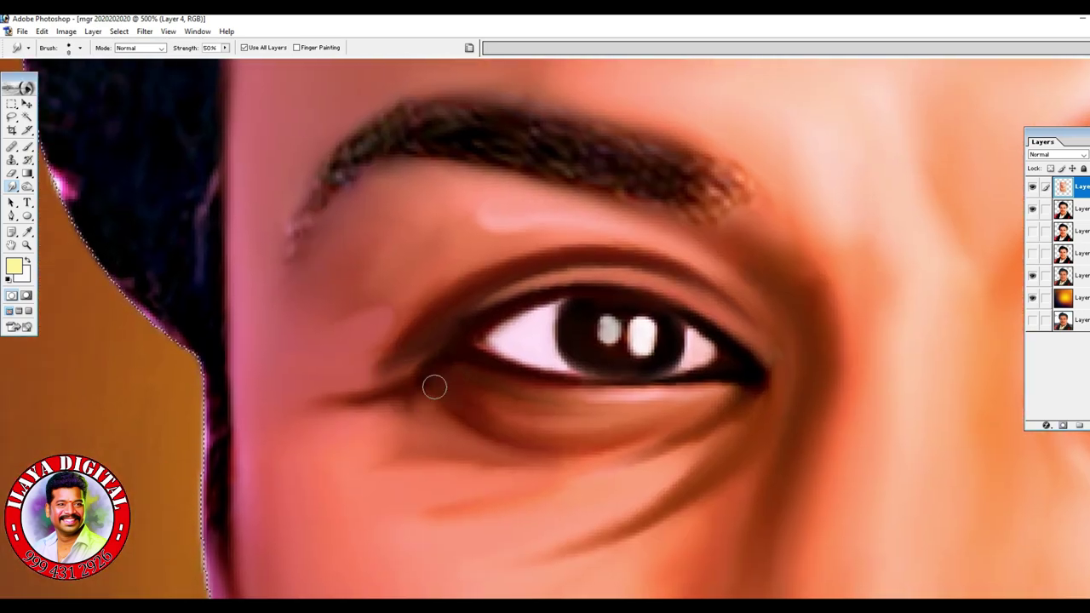
Smudge the lit eye's upper lid crease into a smooth dark arc with brush sizes 5 and 4 at 70% strength.
left_click_drag(744, 415, 287, 509)
left_click_drag(827, 390, 528, 398)
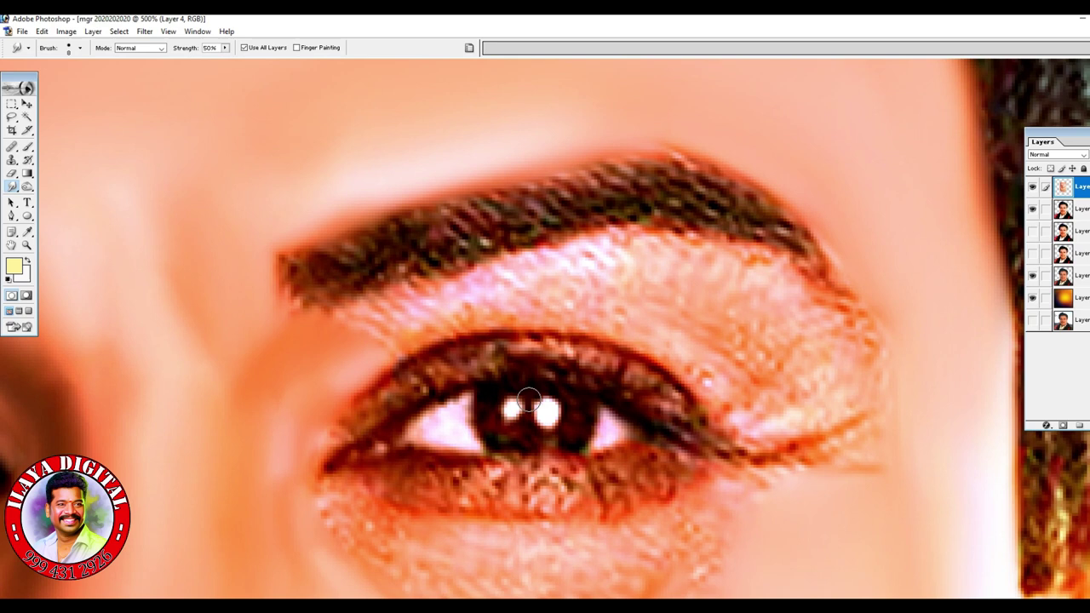
key("ctrl+plus")
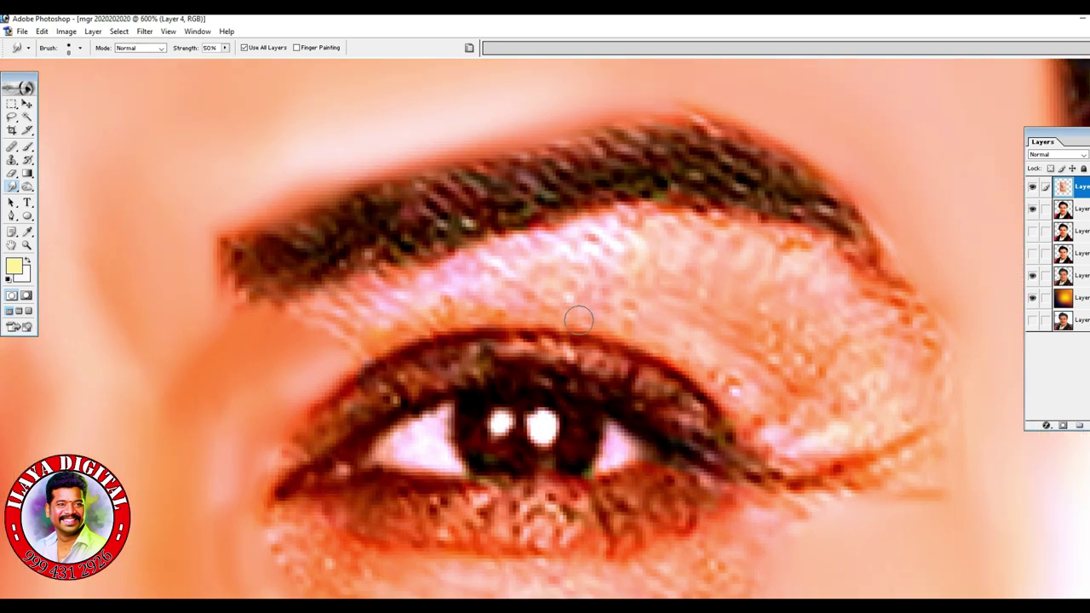
key("bracketleft")
key("ctrl+plus")
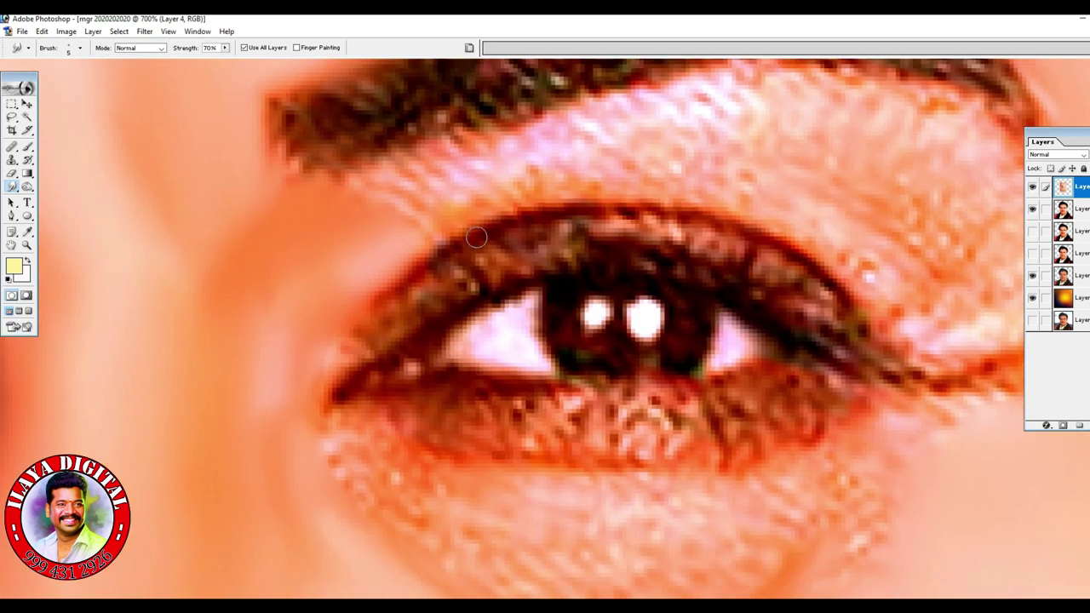
mouse_move(485, 228)
left_mouse_down()
mouse_move(376, 301)
mouse_move(426, 268)
mouse_move(552, 217)
mouse_move(719, 228)
left_mouse_up()
mouse_move(587, 206)
left_mouse_down()
mouse_move(620, 209)
mouse_move(806, 275)
mouse_move(848, 300)
mouse_move(891, 359)
mouse_move(765, 243)
left_mouse_up()
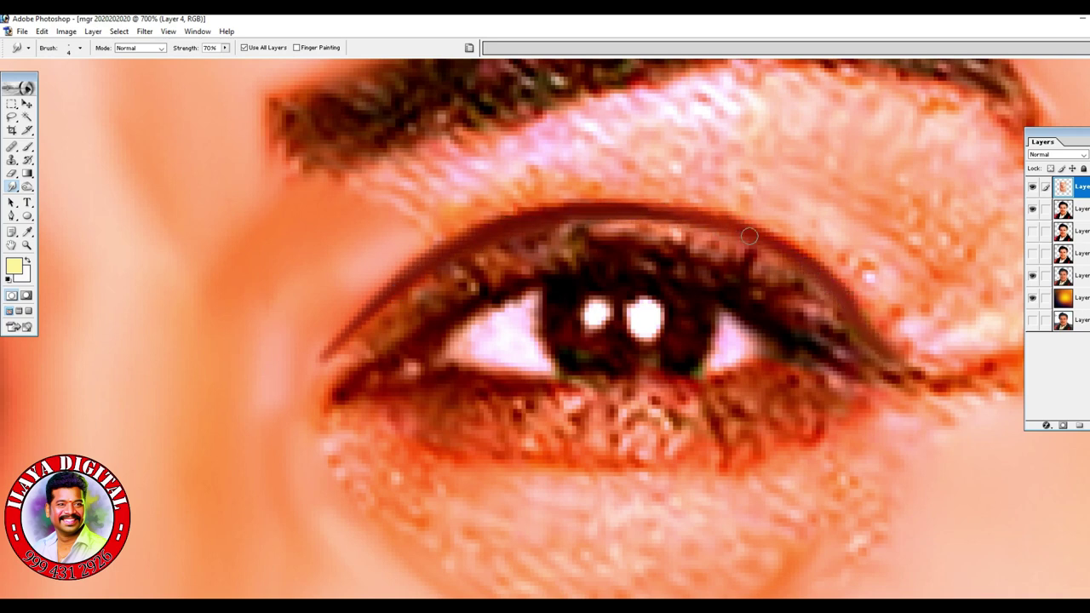
left_click_drag(626, 210, 681, 218)
Smooth the lit eye's upper lid and blend its upper lash line into a dark band reaching both corners.
key("bracketright")
key("bracketright")
mouse_move(322, 372)
left_mouse_down()
mouse_move(463, 268)
mouse_move(627, 244)
mouse_move(750, 253)
mouse_move(667, 233)
mouse_move(525, 239)
mouse_move(472, 264)
mouse_move(681, 238)
mouse_move(759, 264)
mouse_move(911, 374)
mouse_move(831, 308)
mouse_move(634, 216)
mouse_move(467, 259)
mouse_move(642, 240)
mouse_move(721, 263)
mouse_move(858, 354)
mouse_move(827, 370)
mouse_move(893, 398)
left_mouse_up()
mouse_move(533, 278)
left_mouse_down()
mouse_move(444, 310)
mouse_move(517, 280)
mouse_move(659, 266)
mouse_move(521, 278)
mouse_move(352, 386)
mouse_move(380, 389)
left_mouse_up()
mouse_move(509, 359)
left_mouse_down()
mouse_move(513, 288)
mouse_move(422, 335)
left_mouse_up()
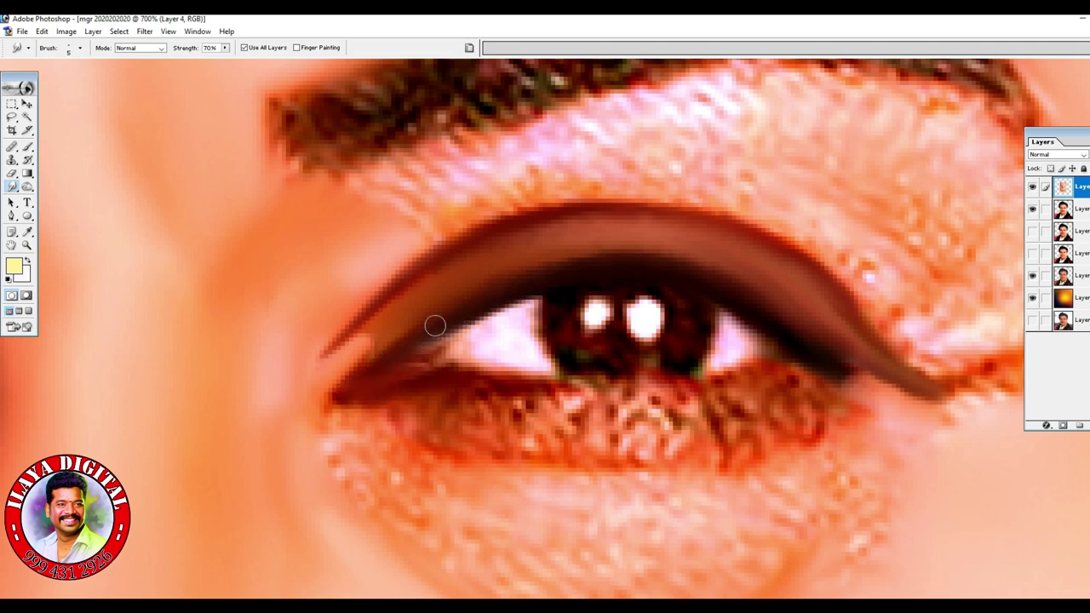
Smudge the lit eye's lower lash line into a thin continuous dark line with brush size 4.
left_click_drag(815, 352, 629, 390)
mouse_move(433, 372)
left_mouse_down()
mouse_move(586, 385)
mouse_move(746, 364)
mouse_move(547, 387)
left_mouse_up()
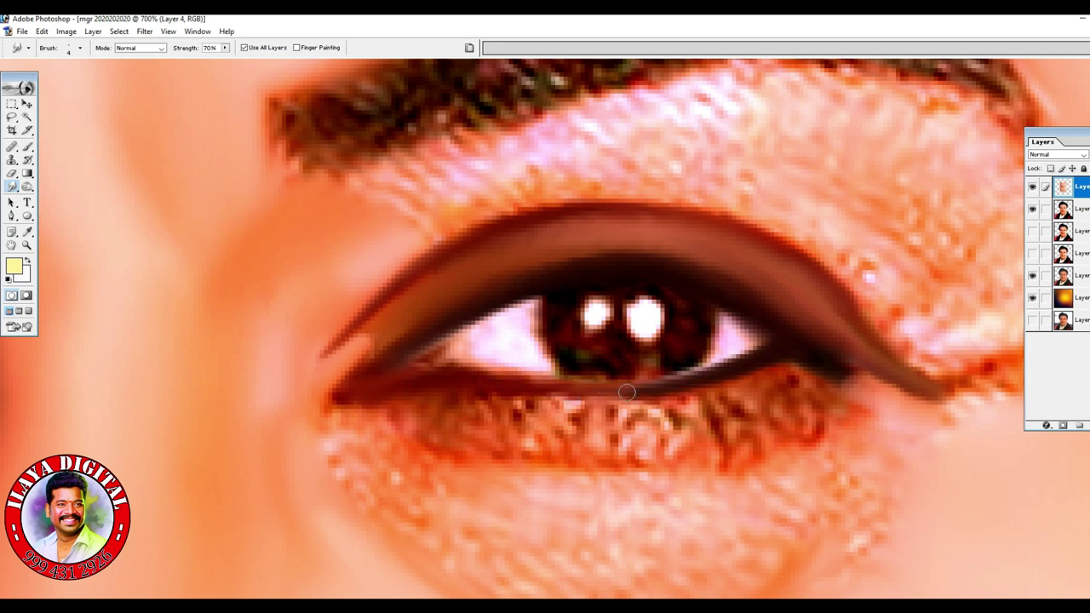
left_click_drag(625, 392, 584, 393)
Smooth the white areas on both sides of the lit eye's iris and clean up the lower lid edge.
mouse_move(480, 335)
left_mouse_down()
mouse_move(510, 326)
mouse_move(523, 350)
mouse_move(462, 355)
mouse_move(589, 353)
left_mouse_up()
mouse_move(725, 343)
left_mouse_down()
mouse_move(748, 337)
mouse_move(724, 347)
left_mouse_up()
left_click_drag(730, 304, 773, 341)
mouse_move(611, 385)
left_mouse_down()
mouse_move(550, 384)
mouse_move(532, 373)
left_mouse_up()
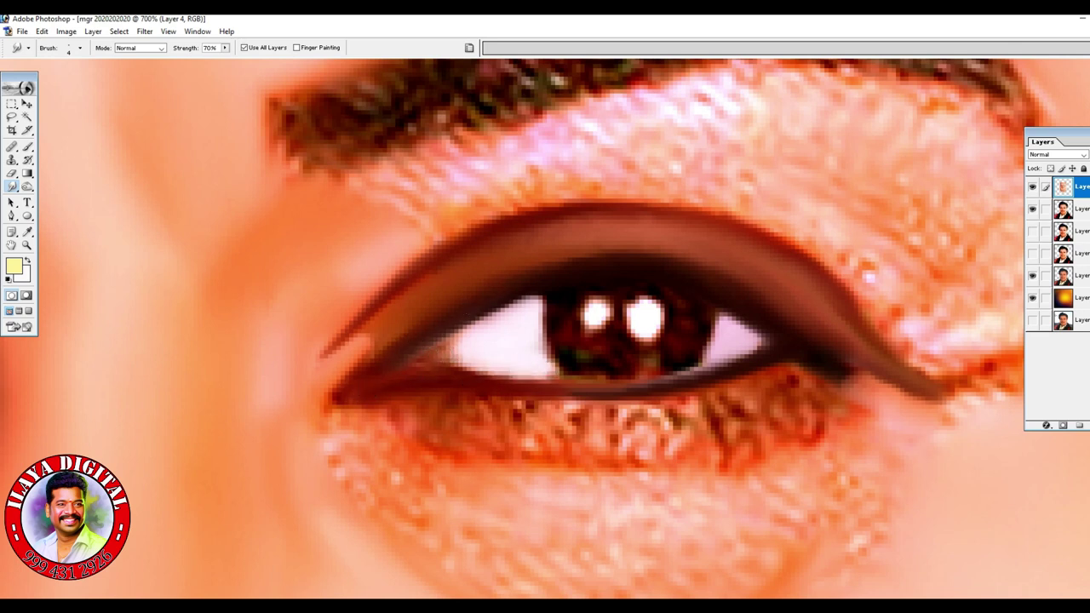
Blend the lit eye's iris into an even dark tone around the two highlights with a small brush at 70% strength.
mouse_move(564, 293)
left_mouse_down()
mouse_move(550, 311)
mouse_move(562, 352)
mouse_move(672, 357)
mouse_move(617, 361)
mouse_move(568, 337)
left_mouse_up()
left_click_drag(630, 284, 617, 335)
key("bracketleft")
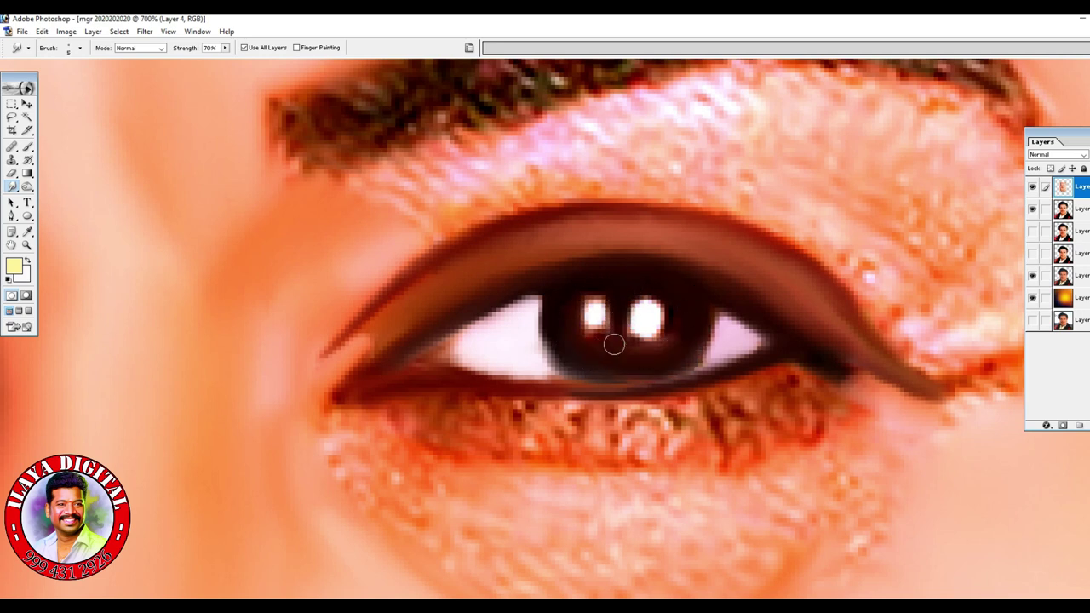
key("F5")
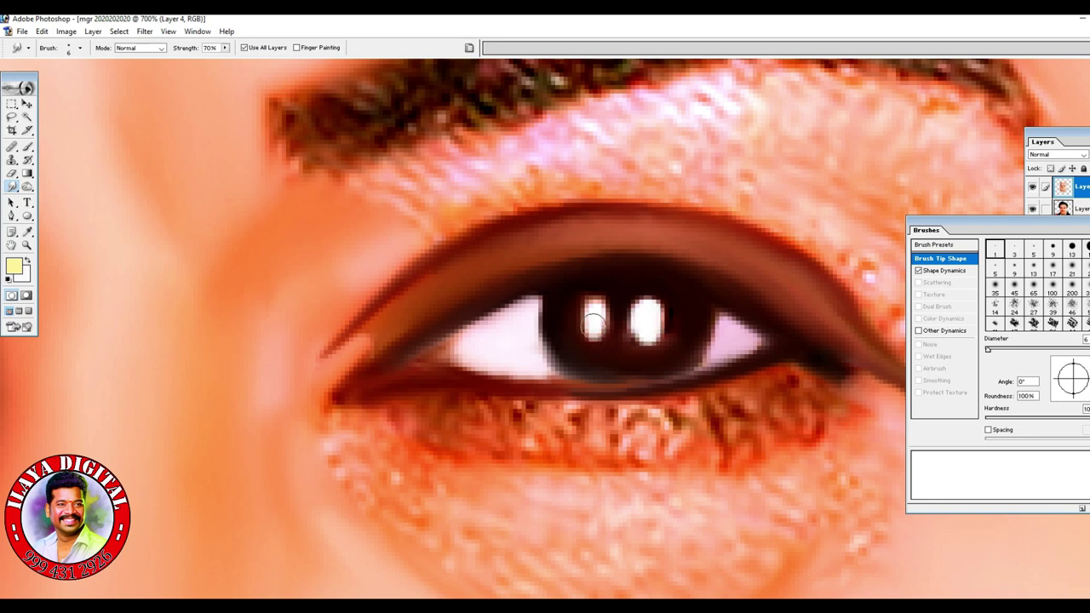
key("F5")
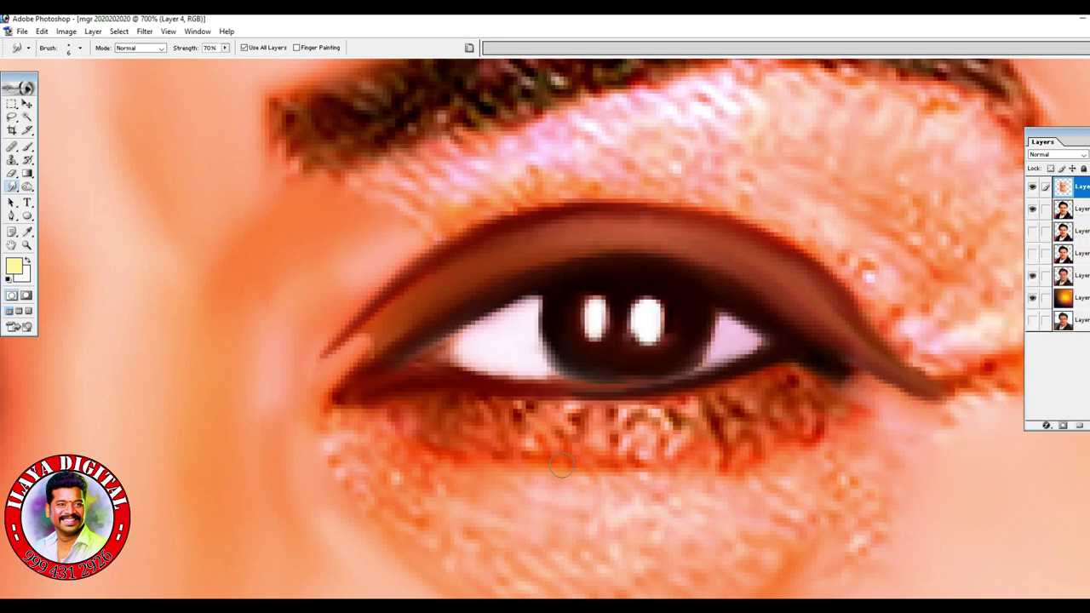
Smudge the crease below the lit eye's lower lid into a smooth line and even out the upper lid at 60% strength.
left_click_drag(426, 442, 594, 462)
left_click_drag(464, 443, 663, 461)
left_click_drag(739, 489, 768, 326)
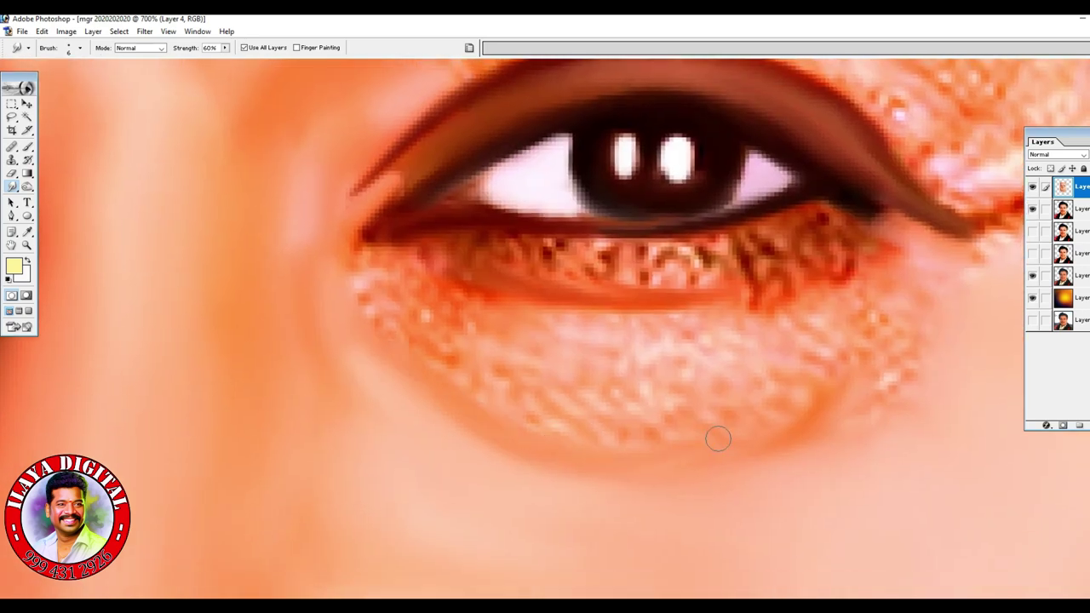
left_click_drag(769, 415, 658, 554)
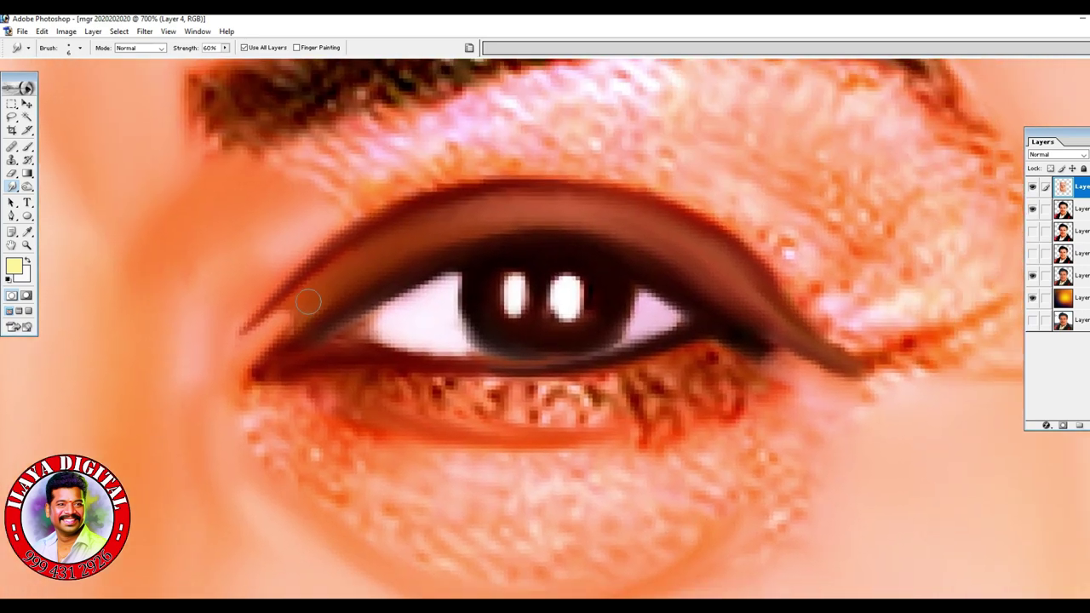
left_click_drag(464, 209, 587, 204)
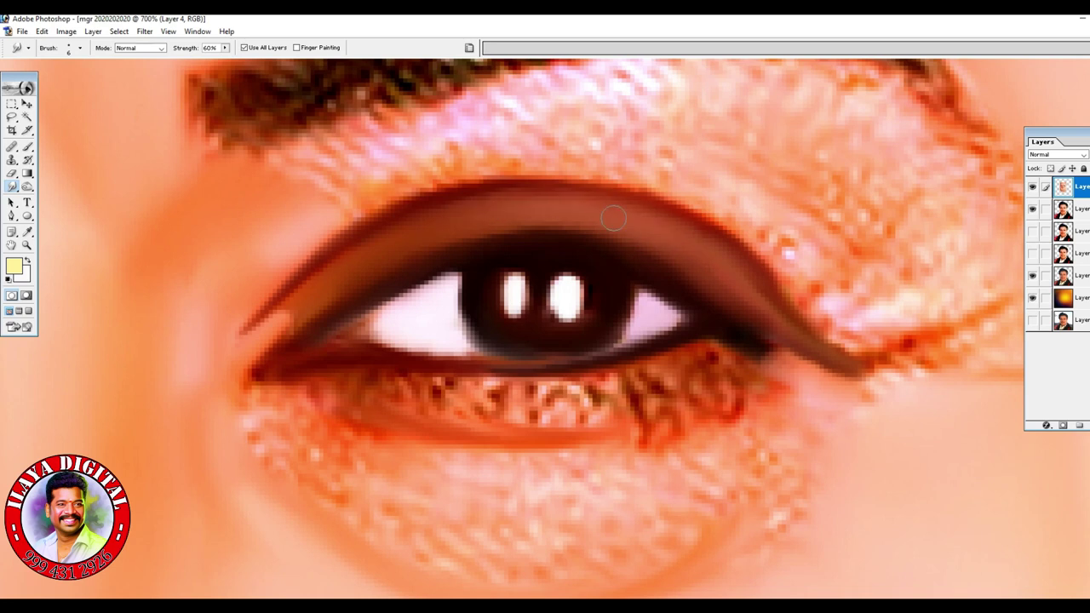
Pick a textured smudge brush at size 20 and smooth the skin between the lit eye's upper lid and eyebrow.
right_click(596, 281)
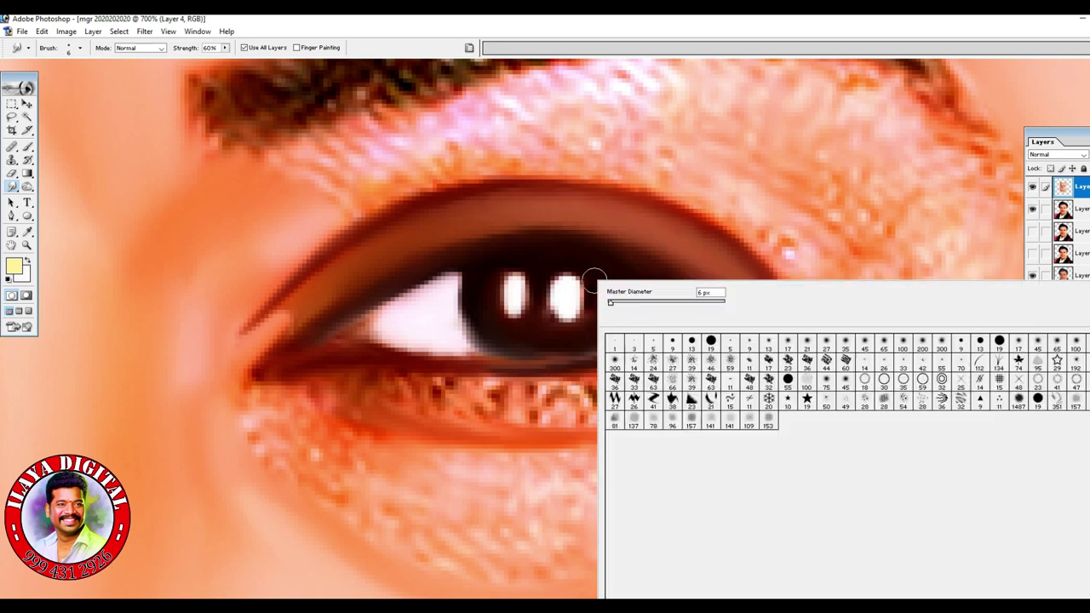
left_click(1018, 400)
key("Return")
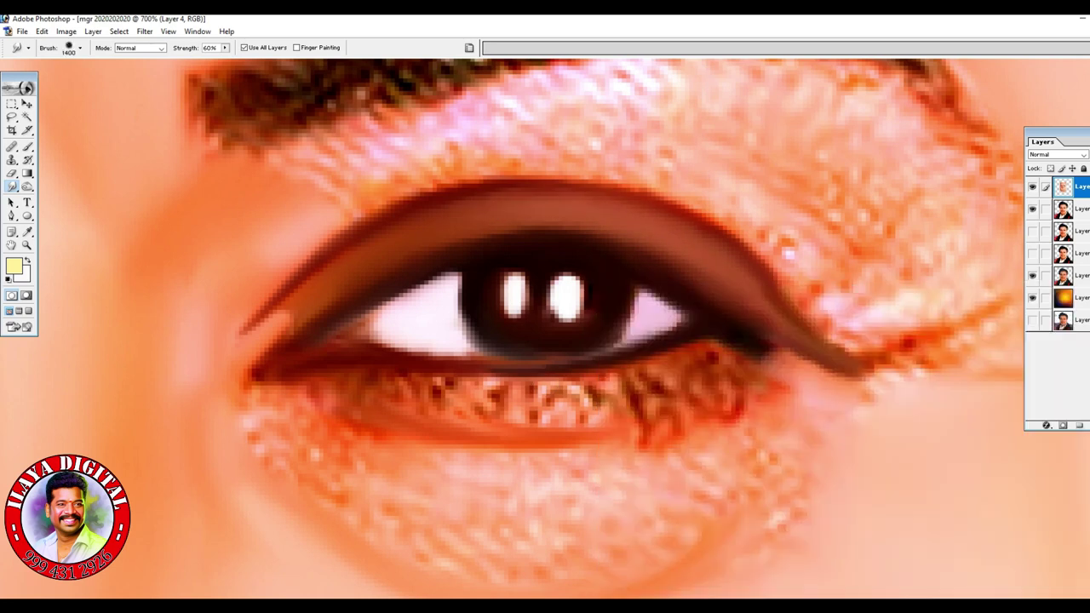
key("bracketright")
key("bracketright")
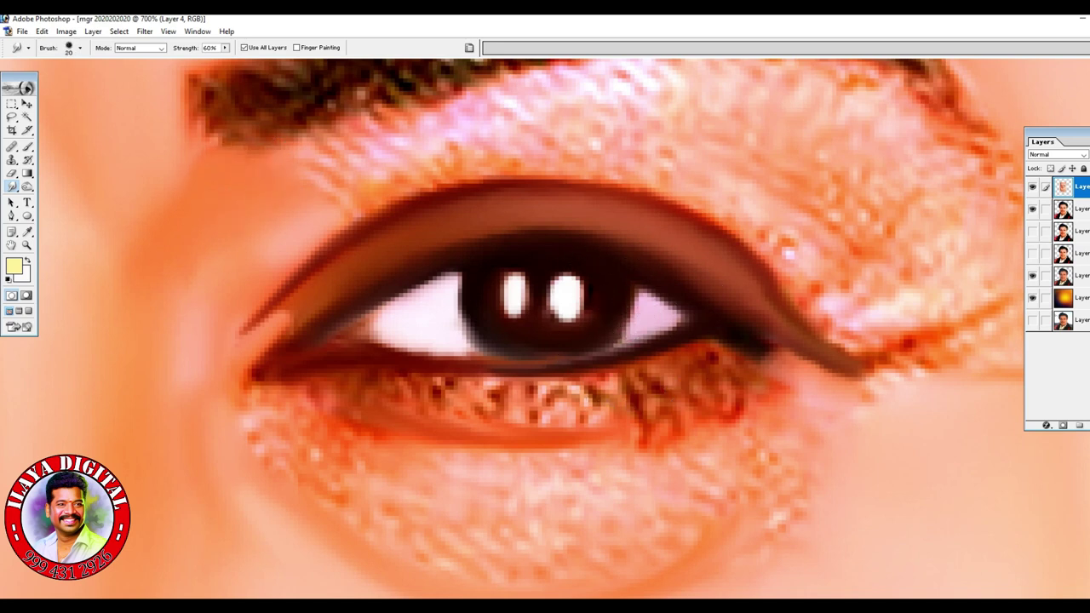
mouse_move(328, 157)
left_mouse_down()
mouse_move(440, 114)
mouse_move(488, 130)
left_mouse_up()
left_click_drag(349, 192, 536, 157)
left_click_drag(626, 291, 536, 478)
Blend the outer brow-bone skin of the lit eye from the eyebrow's tail down to the outer corner.
mouse_move(417, 269)
left_mouse_down()
mouse_move(565, 248)
mouse_move(805, 271)
mouse_move(918, 372)
mouse_move(929, 405)
left_mouse_up()
mouse_move(832, 322)
left_mouse_down()
mouse_move(928, 354)
mouse_move(948, 398)
left_mouse_up()
left_click_drag(796, 414, 894, 464)
mouse_move(818, 511)
left_mouse_down()
mouse_move(759, 499)
mouse_move(596, 374)
mouse_move(727, 448)
mouse_move(743, 397)
mouse_move(798, 398)
left_mouse_up()
key("bracketright")
key("bracketright")
key("bracketleft")
key("bracketleft")
mouse_move(732, 340)
left_mouse_down()
mouse_move(626, 308)
mouse_move(710, 364)
left_mouse_up()
mouse_move(773, 435)
left_mouse_down()
mouse_move(860, 452)
mouse_move(876, 429)
left_mouse_up()
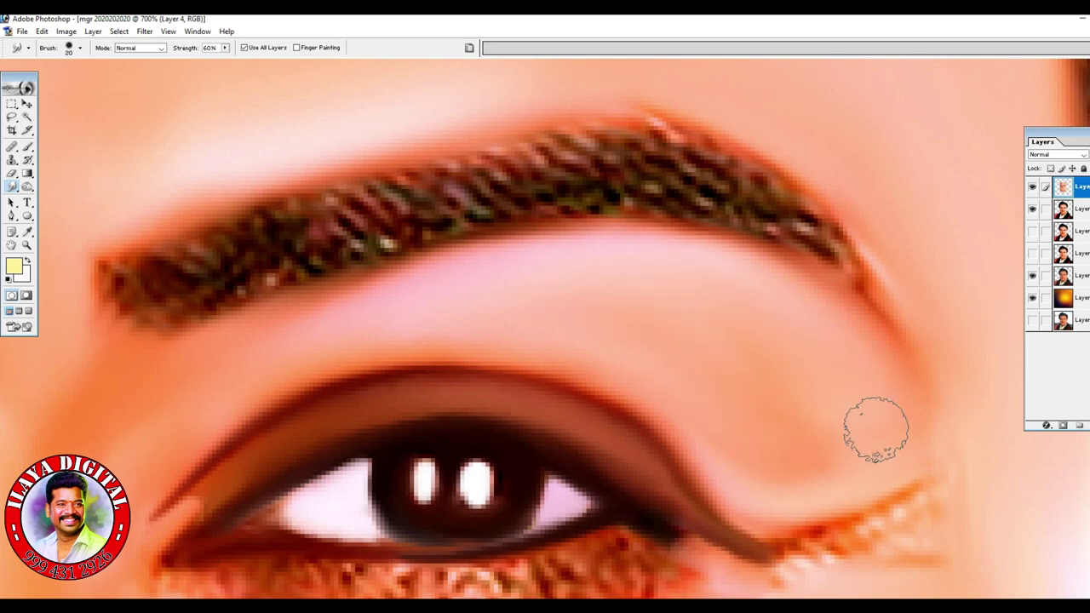
left_click_drag(739, 328, 685, 334)
Smudge the crease running out from the lit eye's outer corner into a thin tapered line with brush size 10.
key("bracketleft")
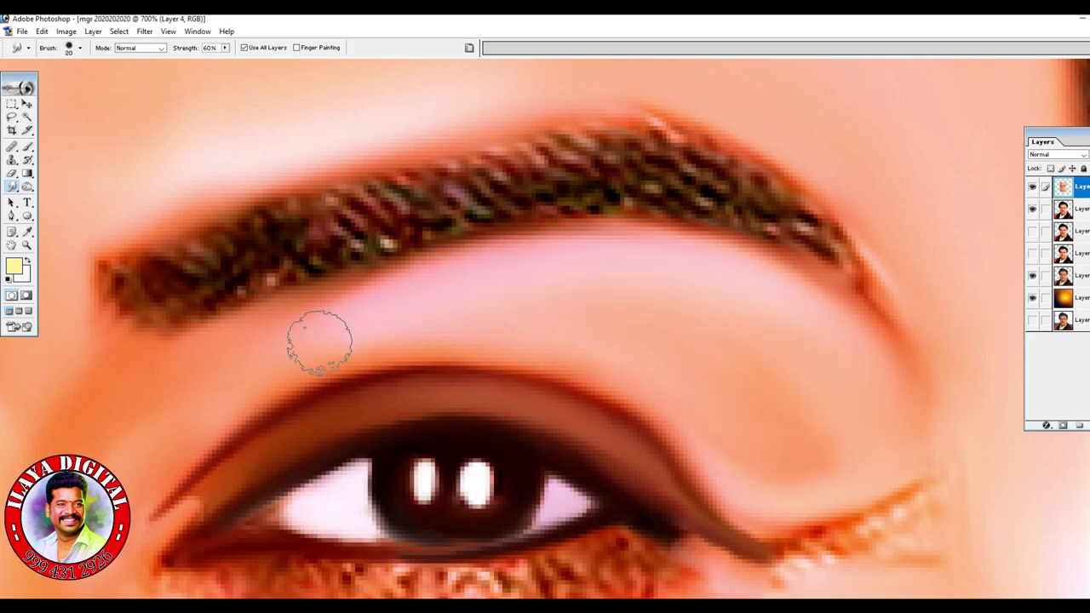
key("bracketleft")
mouse_move(891, 505)
left_mouse_down()
mouse_move(906, 485)
mouse_move(952, 519)
mouse_move(771, 537)
left_mouse_up()
mouse_move(870, 540)
left_mouse_down()
mouse_move(807, 539)
mouse_move(910, 552)
mouse_move(846, 558)
left_mouse_up()
key("bracketright")
left_click_drag(830, 315, 842, 265)
scroll(843, 306, "down", 3)
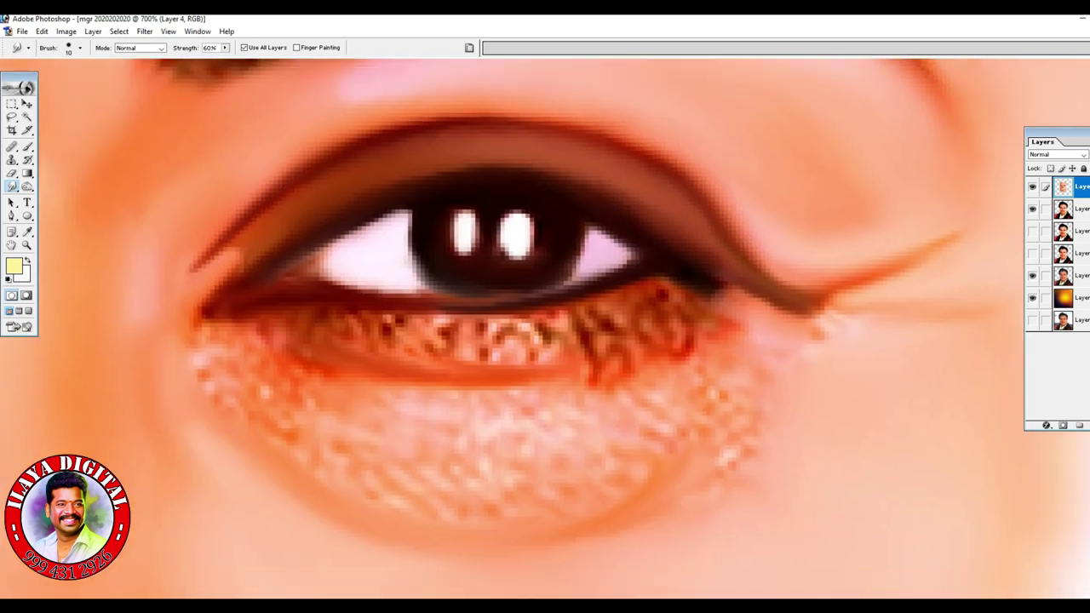
Merge the upper lid's tip with the outer-corner crease in one curved stroke and clean up the skin beneath it.
key("bracketright")
key("bracketleft")
mouse_move(807, 320)
left_mouse_down()
mouse_move(734, 308)
mouse_move(913, 305)
left_mouse_up()
key("bracketright")
mouse_move(781, 308)
left_mouse_down()
mouse_move(962, 263)
mouse_move(903, 314)
left_mouse_up()
key("bracketleft")
left_click_drag(704, 298, 738, 308)
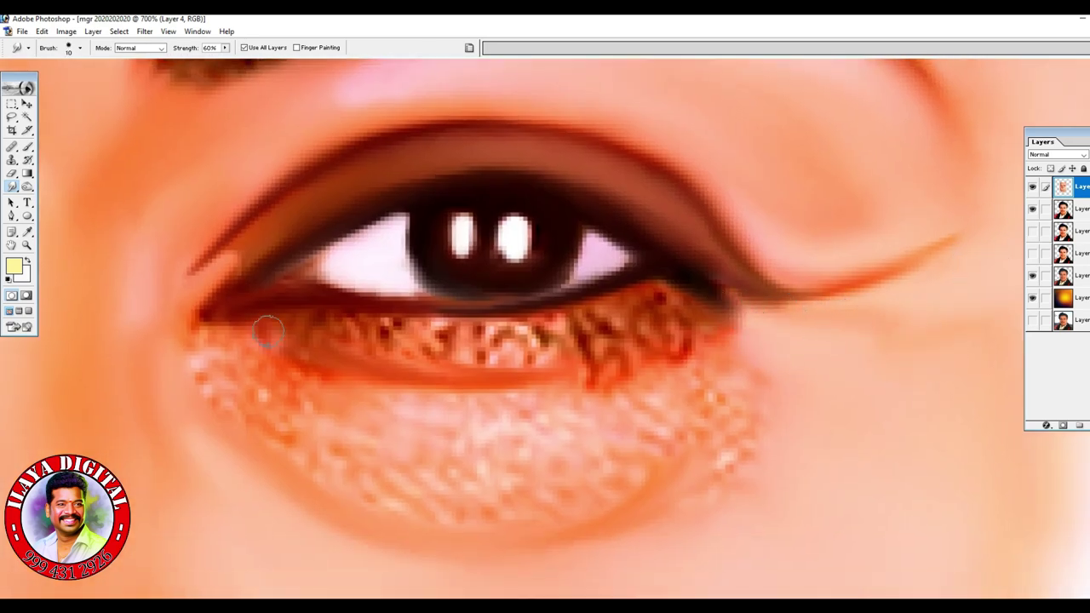
Smudge the lit eye's lower lid and the under-eye skin smooth from the inner to the outer corner.
mouse_move(252, 244)
left_mouse_down()
mouse_move(203, 308)
mouse_move(236, 346)
left_mouse_up()
mouse_move(223, 309)
left_mouse_down()
mouse_move(214, 316)
mouse_move(255, 345)
mouse_move(460, 334)
mouse_move(348, 321)
mouse_move(545, 328)
mouse_move(630, 303)
mouse_move(711, 304)
mouse_move(578, 348)
mouse_move(464, 357)
mouse_move(323, 344)
mouse_move(447, 355)
mouse_move(650, 325)
left_mouse_up()
key("bracketright")
mouse_move(758, 340)
left_mouse_down()
mouse_move(692, 384)
mouse_move(453, 444)
left_mouse_up()
left_click_drag(382, 421, 521, 410)
mouse_move(688, 366)
left_mouse_down()
mouse_move(686, 412)
mouse_move(348, 482)
mouse_move(282, 414)
mouse_move(403, 426)
mouse_move(580, 407)
mouse_move(209, 397)
mouse_move(213, 374)
mouse_move(250, 399)
mouse_move(237, 377)
mouse_move(393, 446)
mouse_move(413, 427)
mouse_move(267, 404)
left_mouse_up()
key("[")
mouse_move(192, 358)
left_mouse_down()
mouse_move(228, 344)
mouse_move(257, 369)
mouse_move(256, 391)
mouse_move(255, 374)
mouse_move(333, 396)
mouse_move(272, 375)
mouse_move(351, 405)
mouse_move(233, 355)
left_mouse_up()
Smooth the leftover under-eye texture near the lit eye's outer corner and soften the crease's outer end with brush size 20.
key("bracketright")
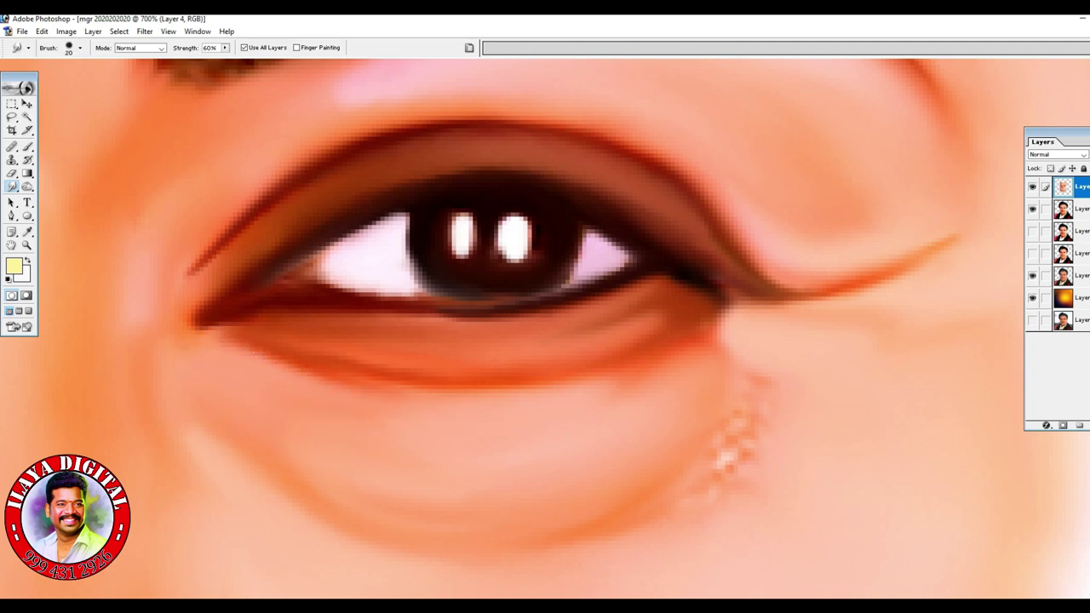
mouse_move(753, 390)
left_mouse_down()
mouse_move(674, 517)
mouse_move(519, 511)
left_mouse_up()
mouse_move(732, 382)
left_mouse_down()
mouse_move(635, 389)
mouse_move(673, 381)
left_mouse_up()
left_click_drag(927, 257, 884, 266)
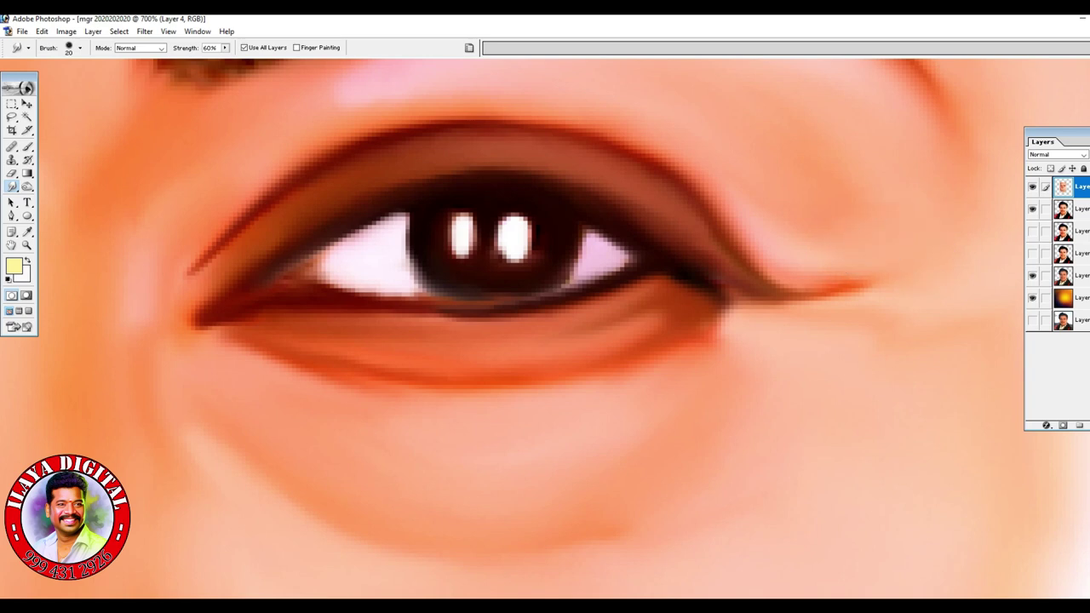
Refine the soft shading along the nose and its shaded nostril wing with brush size 20 at 60% strength.
key("ctrl+minus")
key("ctrl+minus")
key("ctrl+minus")
key("ctrl+minus")
key("ctrl+minus")
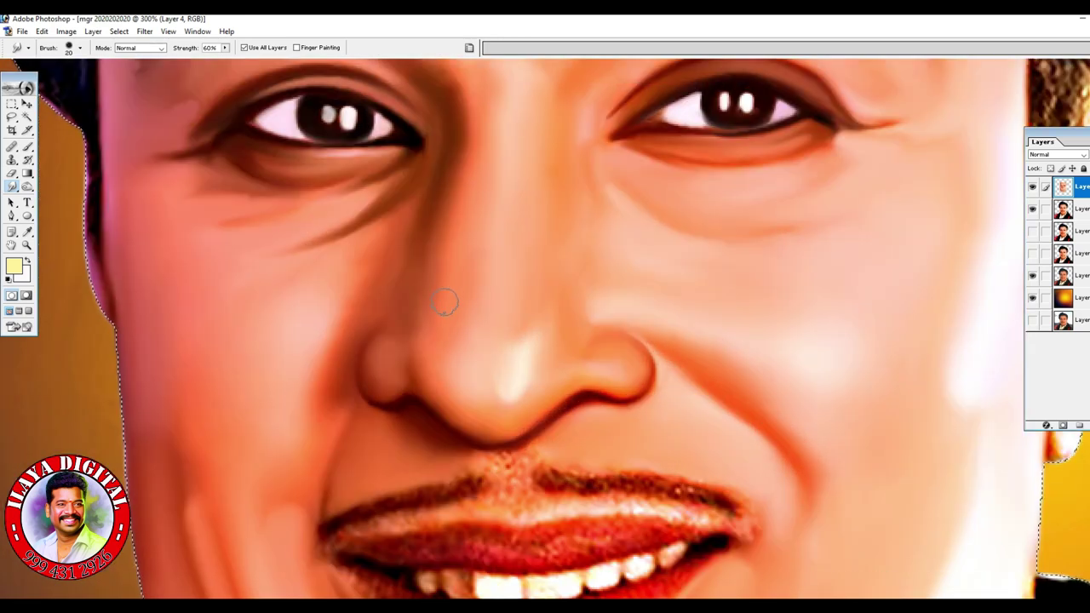
key("bracketright")
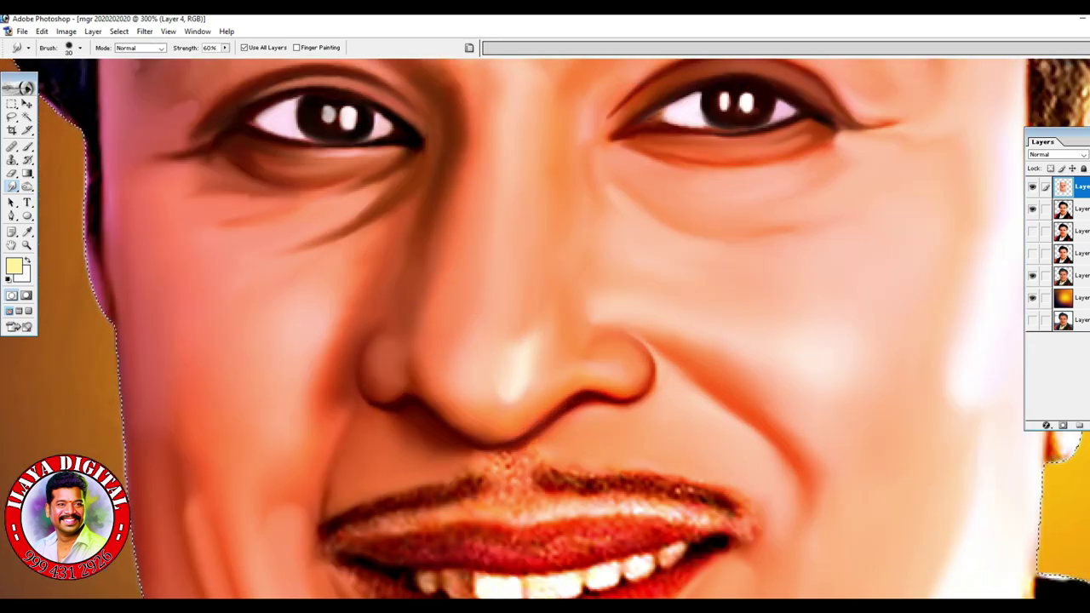
key("bracketleft")
left_click_drag(372, 367, 383, 351)
key("bracketleft")
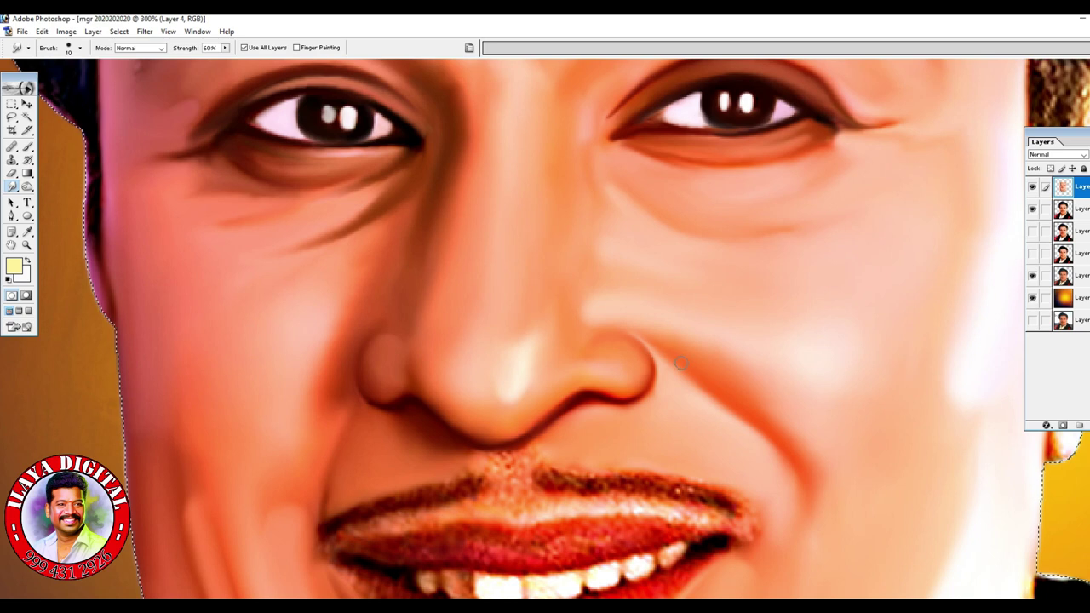
Smooth the skin between the nose and the centre of the moustache with brush size 20.
key("bracketright")
key("bracketright")
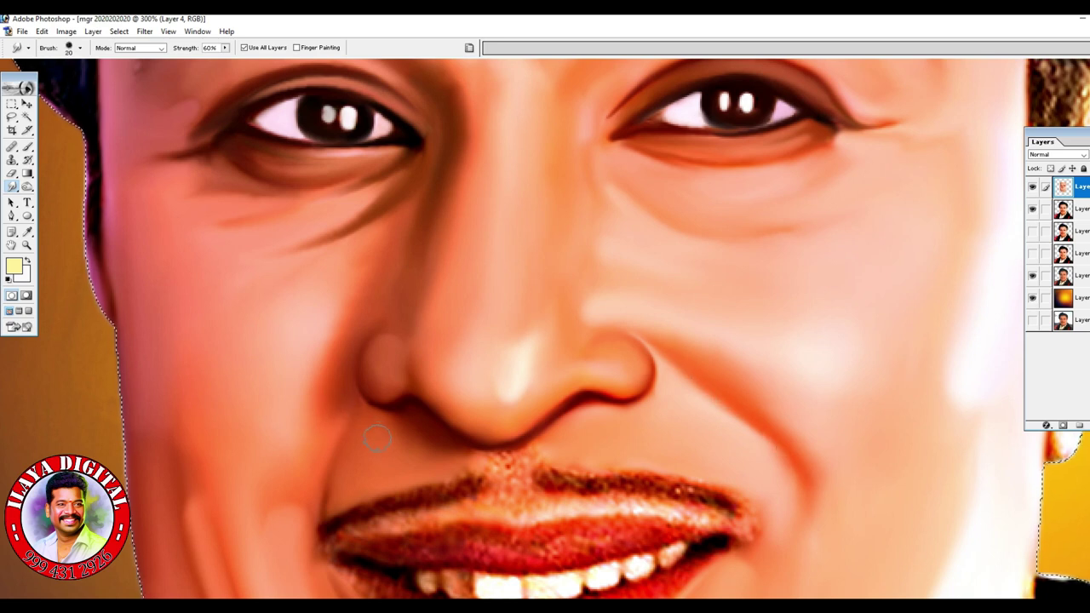
key("bracketleft")
key("bracketright")
mouse_move(490, 470)
left_mouse_down()
mouse_move(443, 440)
mouse_move(458, 456)
left_mouse_up()
Smudge the lit eye's eyebrow into a smooth dark shape at 40% strength with a smaller brush.
mouse_move(598, 217)
left_mouse_down()
mouse_move(584, 435)
mouse_move(498, 546)
left_mouse_up()
key("ctrl+plus")
key("ctrl+plus")
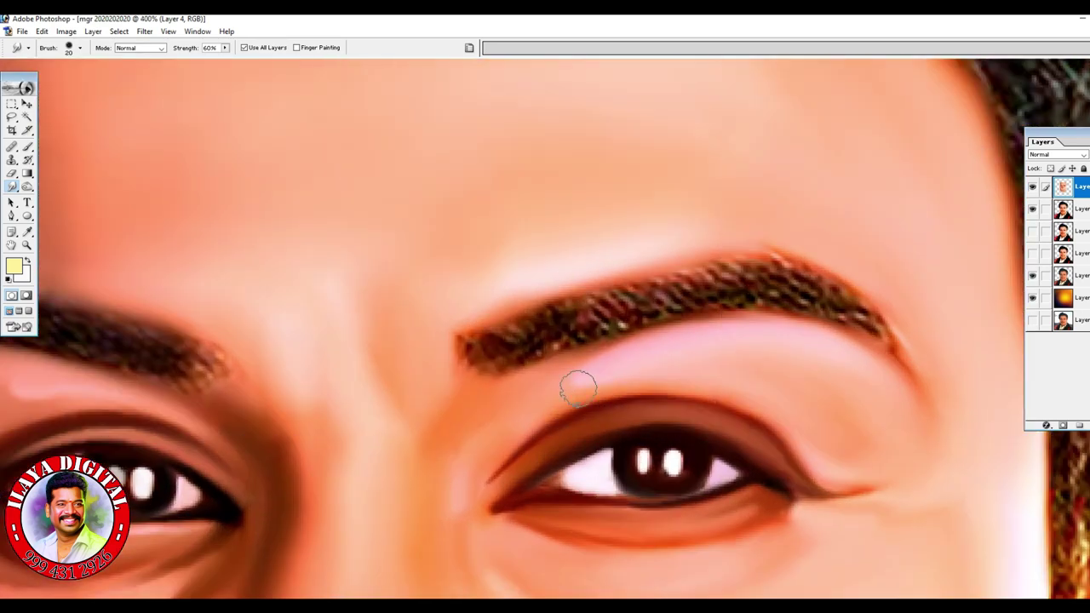
key("4")
key("bracketleft")
key("bracketleft")
mouse_move(477, 341)
left_mouse_down()
mouse_move(441, 342)
mouse_move(453, 335)
mouse_move(454, 372)
mouse_move(494, 338)
mouse_move(509, 347)
mouse_move(456, 401)
mouse_move(539, 343)
mouse_move(418, 361)
mouse_move(506, 299)
mouse_move(463, 333)
mouse_move(498, 338)
mouse_move(471, 373)
mouse_move(451, 357)
mouse_move(416, 362)
mouse_move(586, 290)
mouse_move(532, 300)
mouse_move(749, 247)
mouse_move(821, 283)
mouse_move(775, 259)
mouse_move(789, 239)
mouse_move(816, 233)
mouse_move(940, 310)
mouse_move(996, 378)
mouse_move(961, 319)
mouse_move(860, 282)
mouse_move(770, 276)
mouse_move(798, 290)
mouse_move(698, 297)
mouse_move(598, 333)
mouse_move(581, 334)
mouse_move(631, 312)
mouse_move(593, 308)
mouse_move(474, 336)
mouse_move(565, 301)
left_mouse_up()
Smudge the shaded-side eyebrow into a smooth dark arch and soften its inner end with brush size 10.
key("bracketright")
key("bracketright")
mouse_move(714, 254)
left_mouse_down()
mouse_move(843, 272)
mouse_move(757, 224)
mouse_move(614, 276)
mouse_move(780, 286)
mouse_move(992, 360)
left_mouse_up()
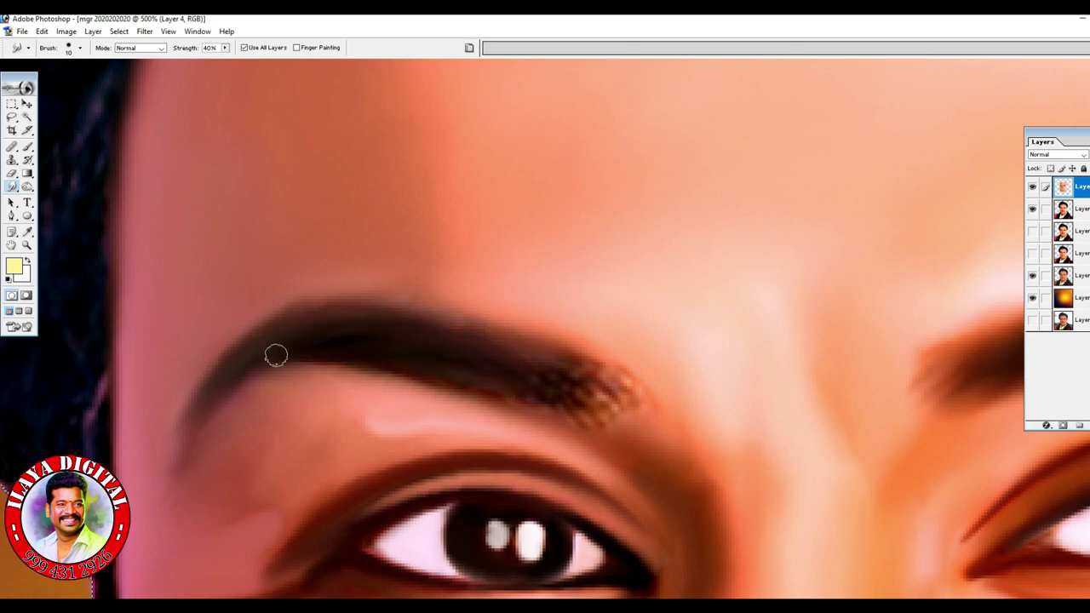
mouse_move(543, 372)
left_mouse_down()
mouse_move(528, 348)
mouse_move(568, 354)
left_mouse_up()
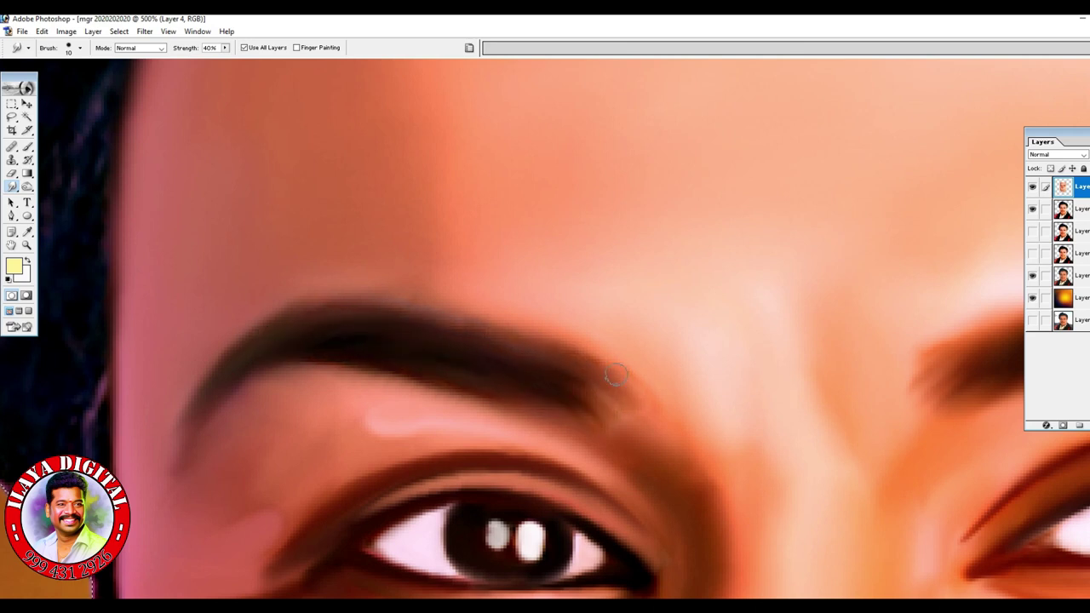
Start a pen path at the shaded mouth corner and trace the upper lip's top edge through the central dip.
left_click_drag(799, 511, 668, 296)
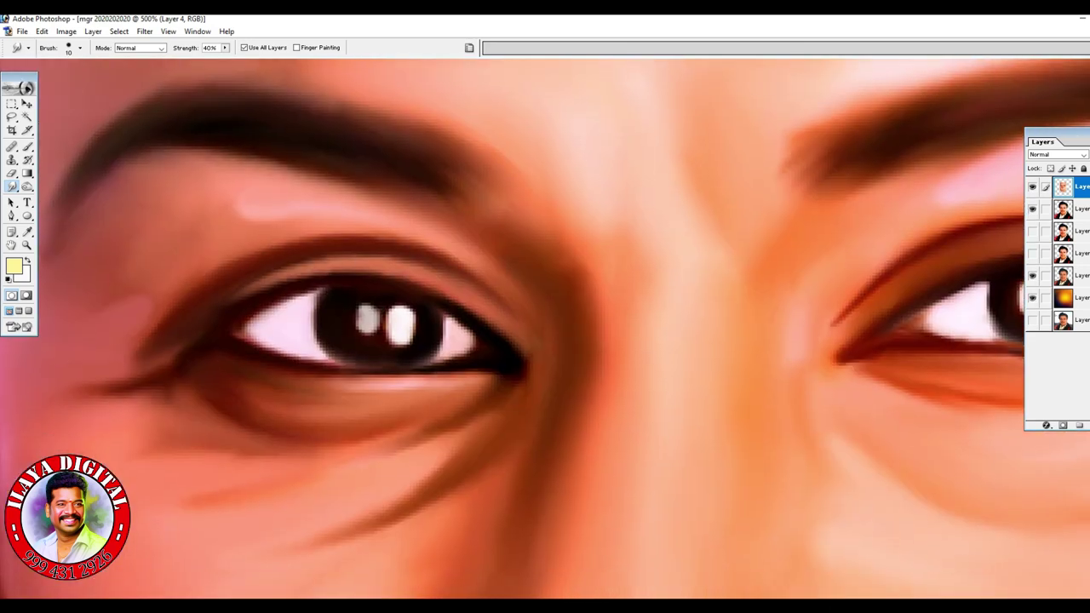
key("ctrl+minus")
key("ctrl+minus")
key("ctrl+minus")
left_click_drag(656, 432, 529, 227)
key("ctrl+plus")
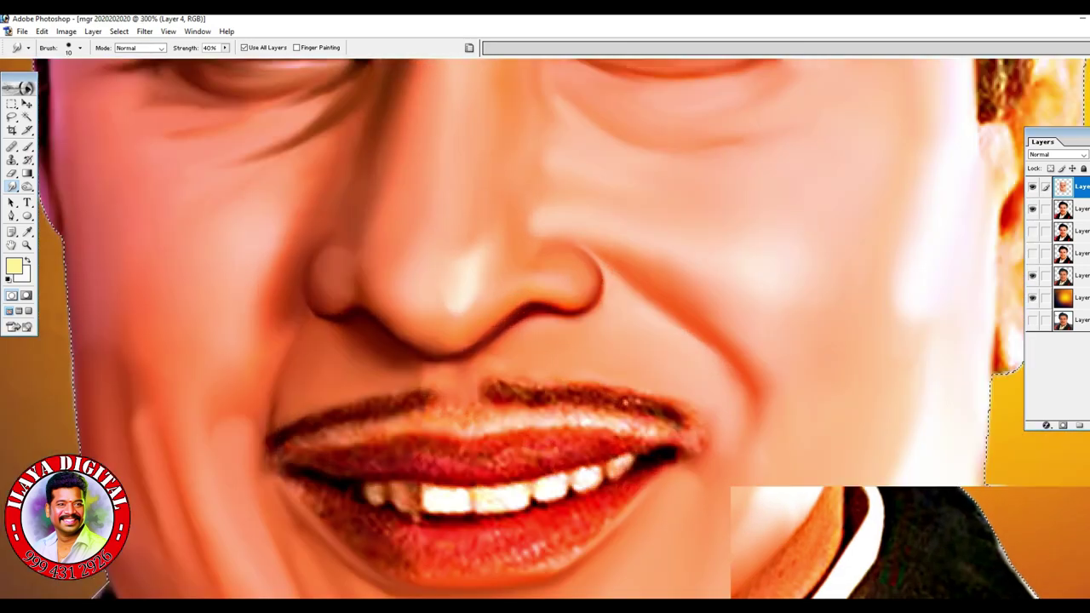
scroll(596, 408, "up", 3)
scroll(545, 340, "down", 2)
scroll(544, 340, "right", 4)
key("p")
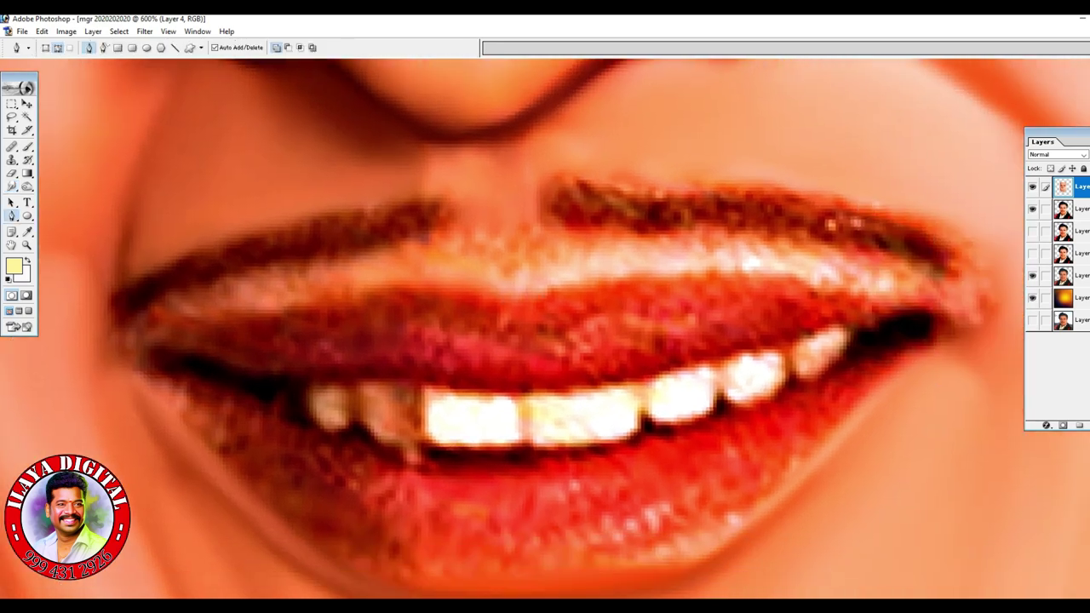
left_click_drag(508, 296, 604, 352)
left_click_drag(722, 272, 872, 282)
key("ctrl+z")
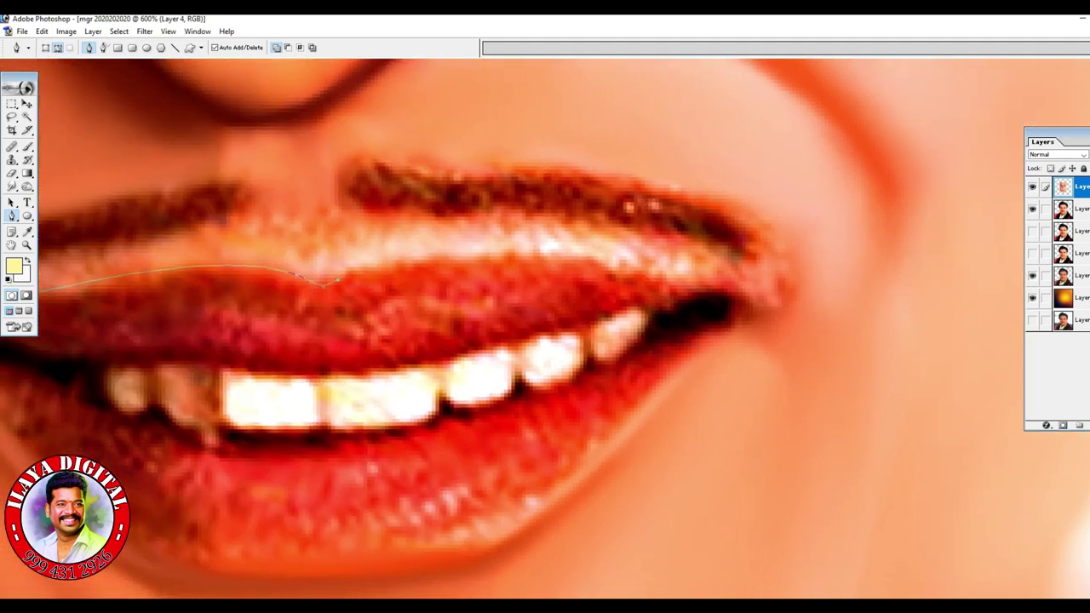
Continue the path along the upper lip's lit half and around the outer mouth corner.
left_click_drag(683, 282, 894, 345)
left_click(683, 282, "alt")
left_click_drag(700, 288, 963, 193)
left_click_drag(713, 417, 647, 440)
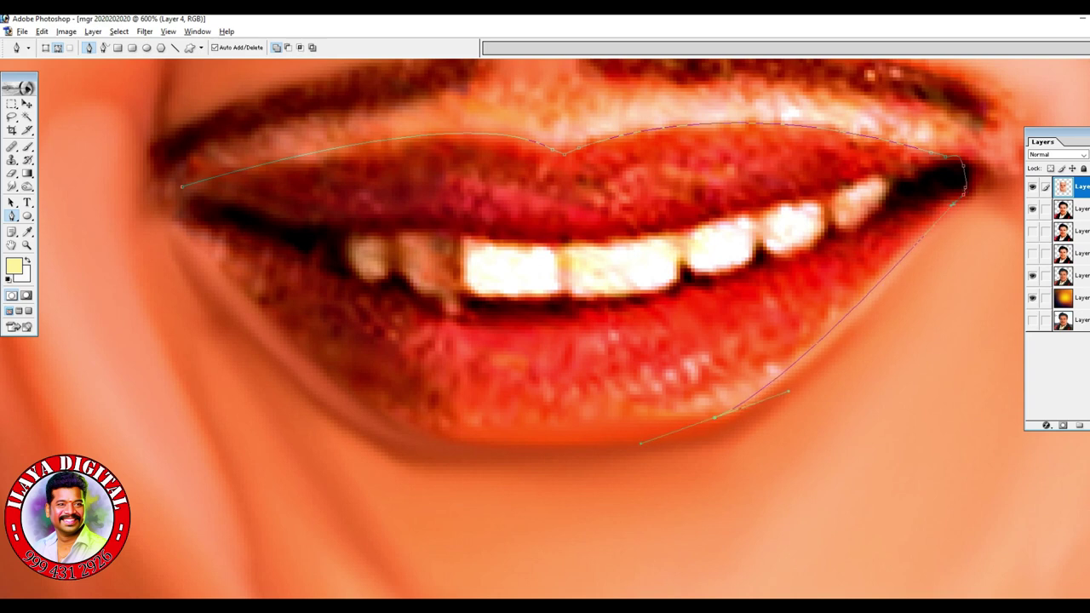
left_click_drag(434, 428, 368, 413)
key("ctrl+alt+z")
key("ctrl+alt+z")
Trace the upper lip's lower edge back to the starting corner, close the path and convert it to a selection.
left_click_drag(588, 235, 385, 220)
left_click_drag(370, 226, 285, 224)
left_click_drag(270, 223, 261, 221)
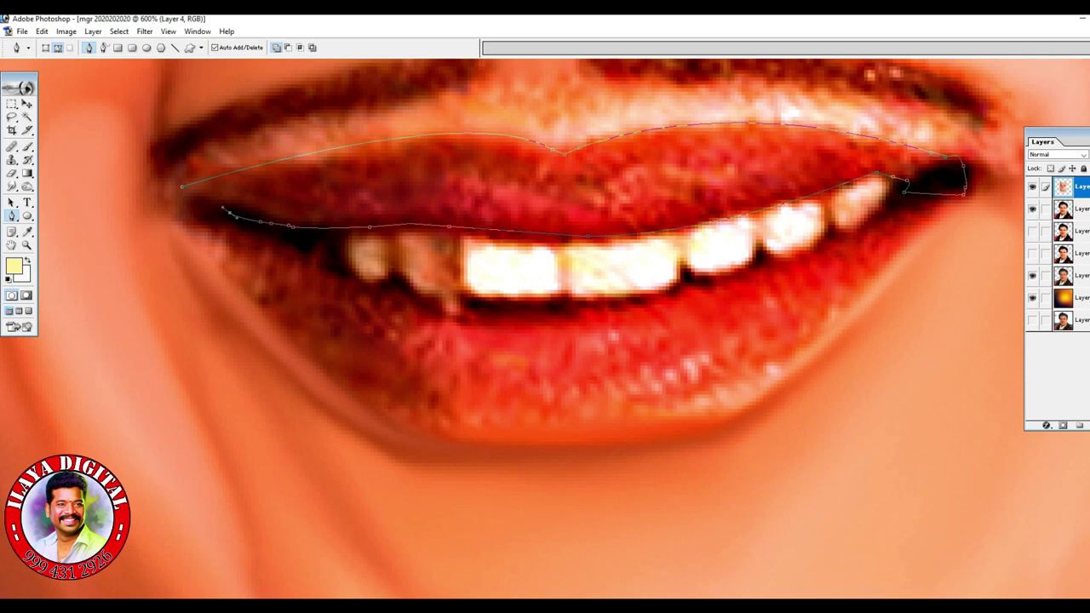
left_click(182, 187)
key("ctrl+Return")
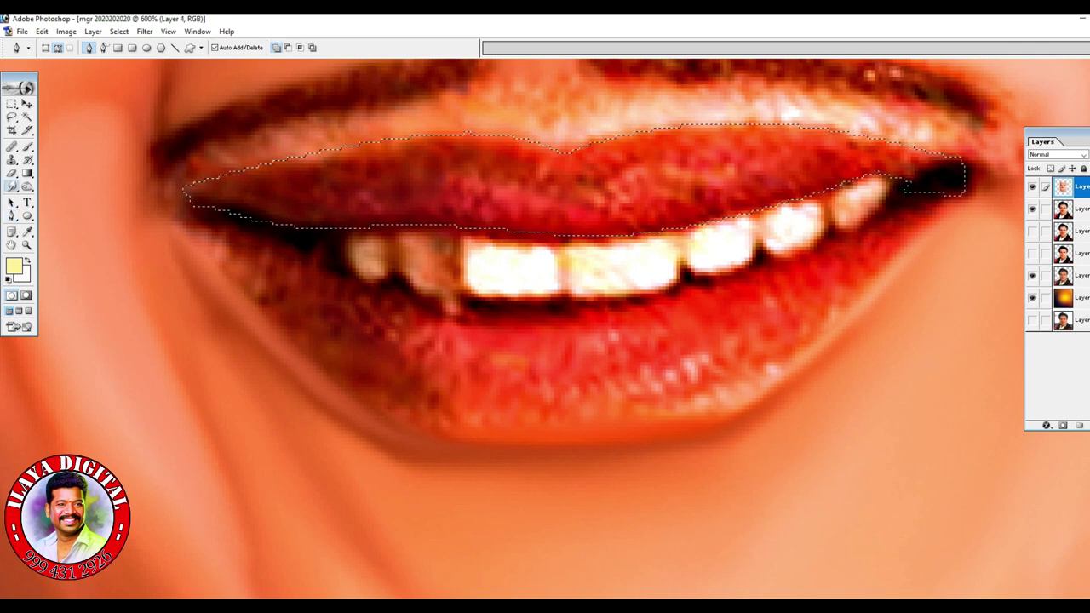
Smudge the selected upper lip and the skin above it smooth at 60% strength with brush sizes 20 and 10.
key("r")
key("6")
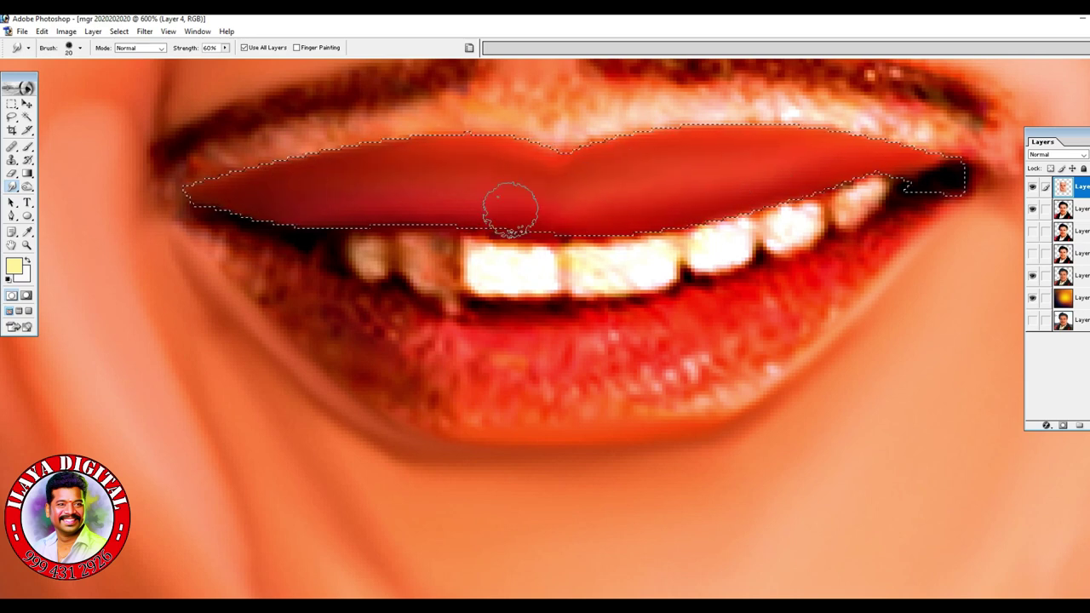
key("bracketleft")
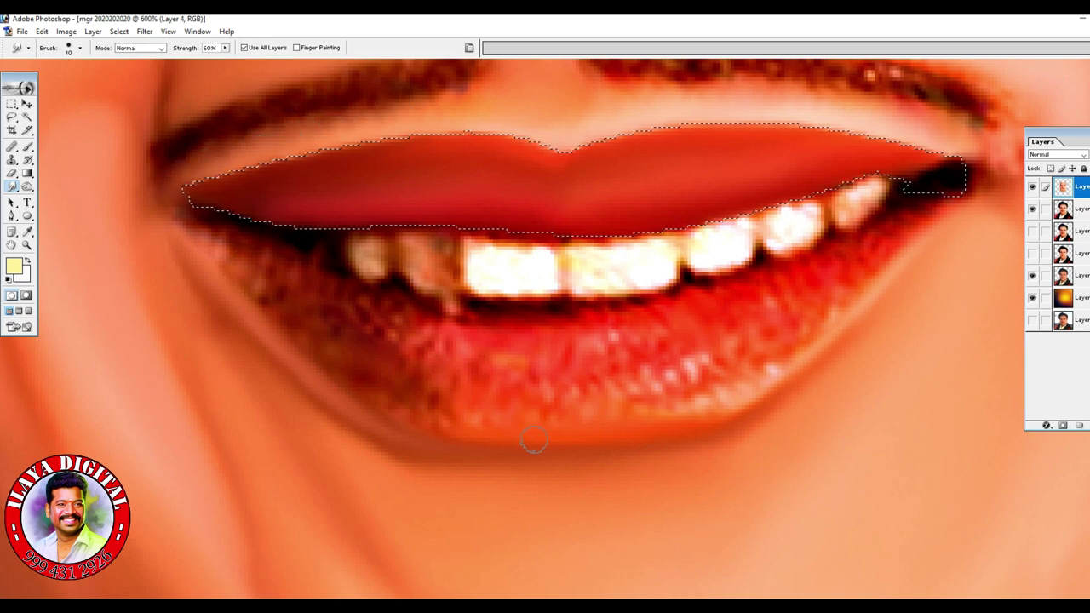
key("bracketright")
key("bracketleft")
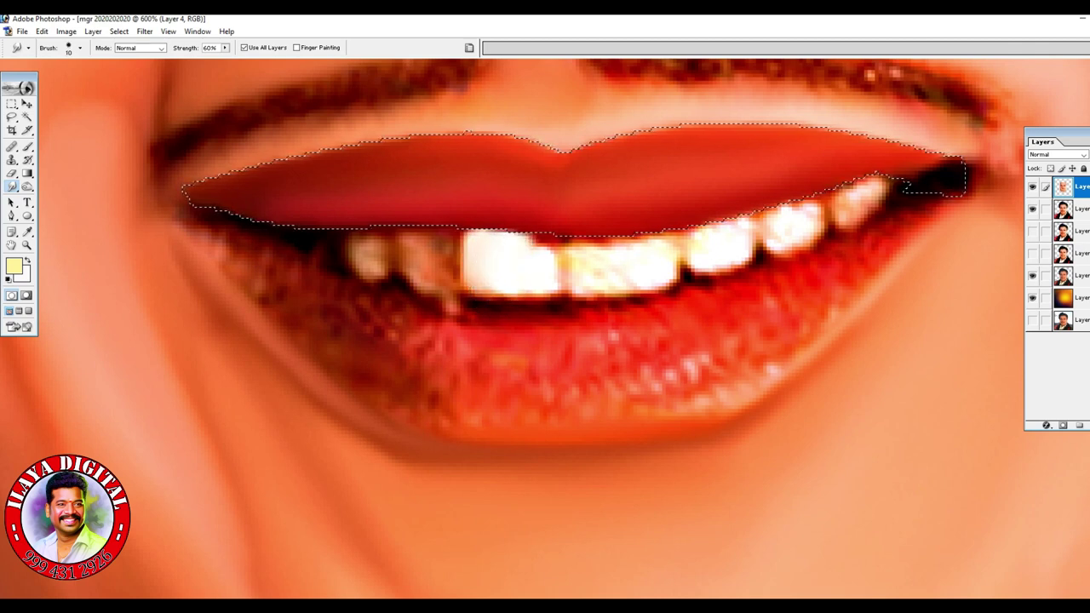
Smooth the two large front teeth into even white shapes with brush size 10.
mouse_move(540, 259)
left_mouse_down()
mouse_move(520, 288)
mouse_move(477, 281)
left_mouse_up()
left_click_drag(584, 274, 578, 263)
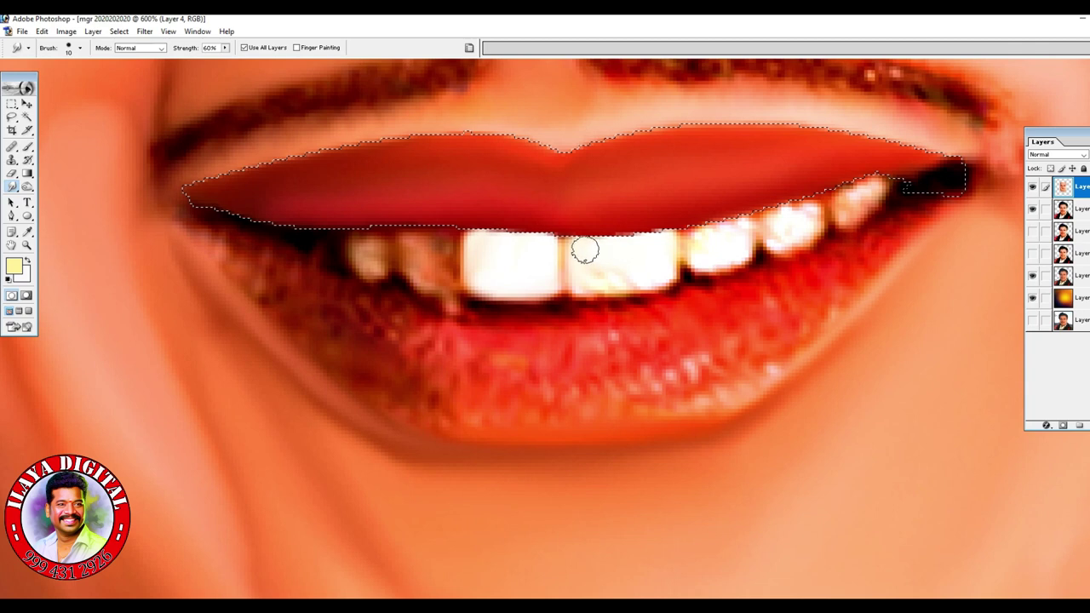
mouse_move(587, 268)
left_mouse_down()
mouse_move(616, 276)
mouse_move(590, 274)
mouse_move(655, 268)
mouse_move(659, 257)
mouse_move(659, 272)
mouse_move(583, 280)
mouse_move(660, 274)
mouse_move(651, 278)
mouse_move(657, 254)
mouse_move(565, 275)
mouse_move(583, 283)
mouse_move(580, 230)
mouse_move(545, 281)
mouse_move(591, 270)
mouse_move(583, 281)
mouse_move(548, 278)
mouse_move(543, 245)
mouse_move(491, 237)
mouse_move(479, 264)
left_mouse_up()
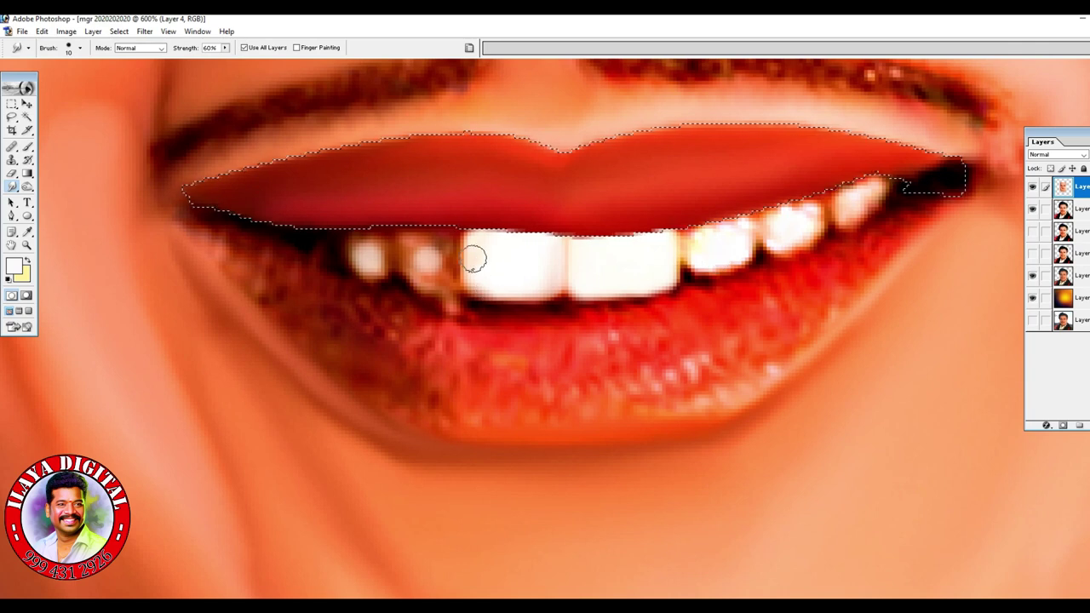
Smooth the two shaded-side teeth and the lit-side tooth beside the front pair, refining the front tooth's edge with brush size 9.
left_click_drag(411, 227, 437, 253)
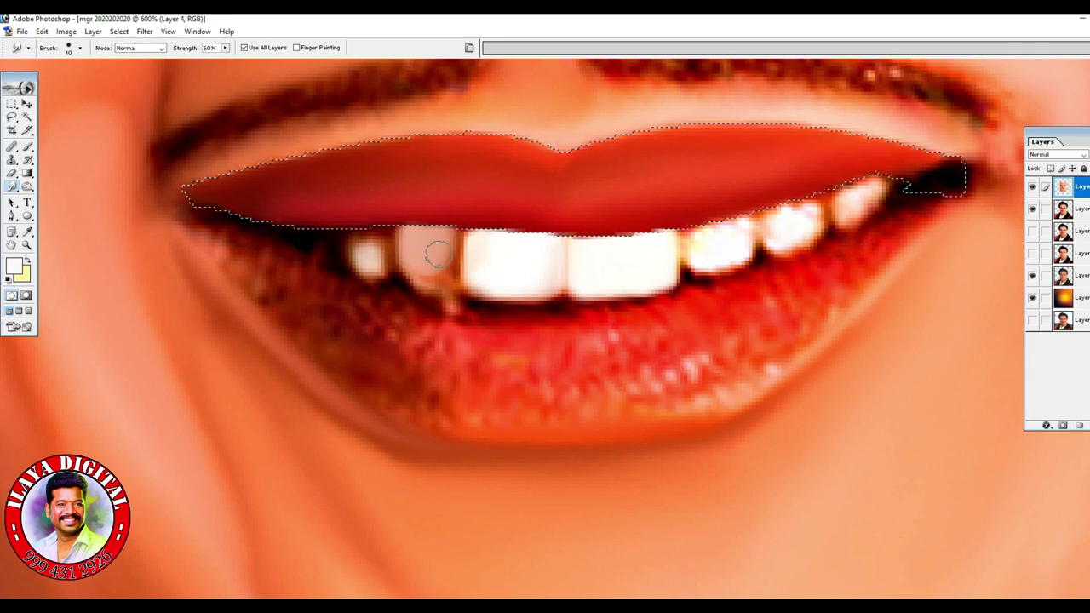
mouse_move(437, 259)
left_mouse_down()
mouse_move(482, 257)
mouse_move(473, 238)
mouse_move(442, 251)
mouse_move(442, 263)
mouse_move(427, 257)
mouse_move(418, 267)
mouse_move(445, 270)
left_mouse_up()
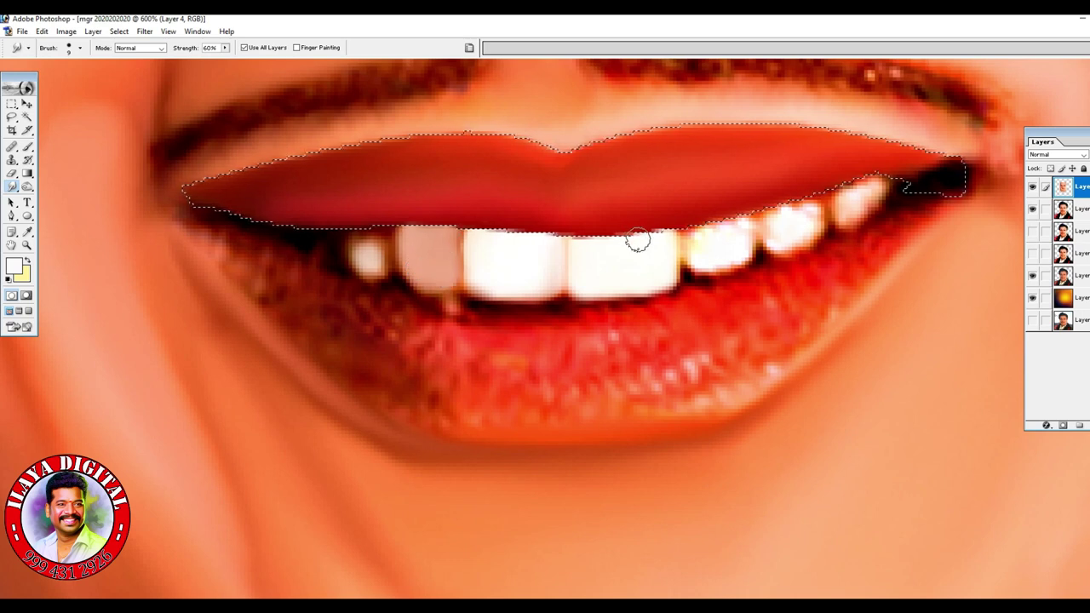
mouse_move(480, 279)
left_mouse_down()
mouse_move(540, 286)
mouse_move(484, 281)
mouse_move(544, 282)
mouse_move(476, 247)
left_mouse_up()
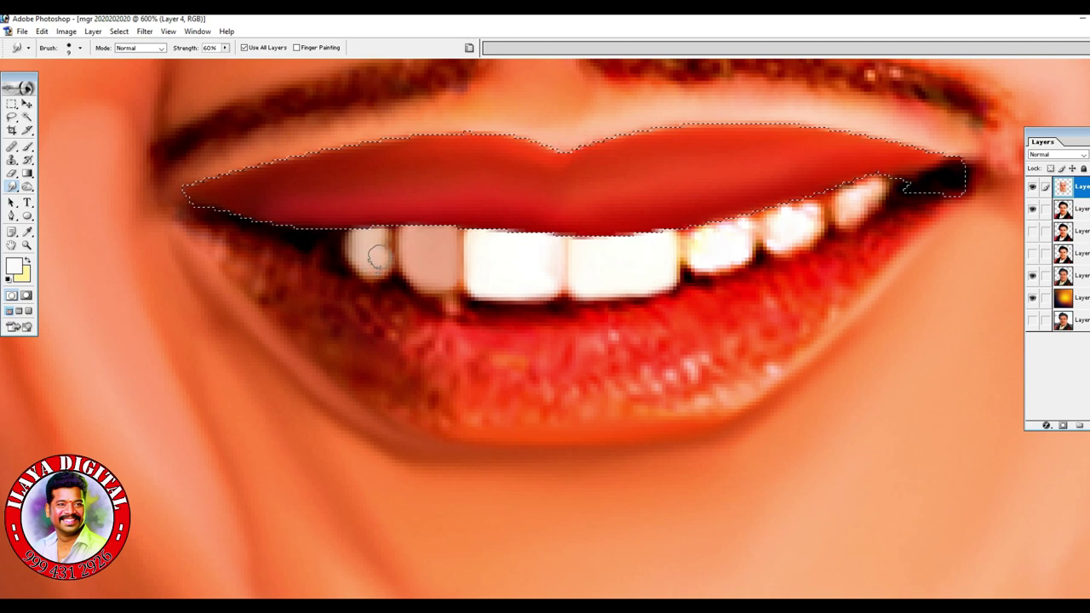
left_click_drag(375, 262, 372, 254)
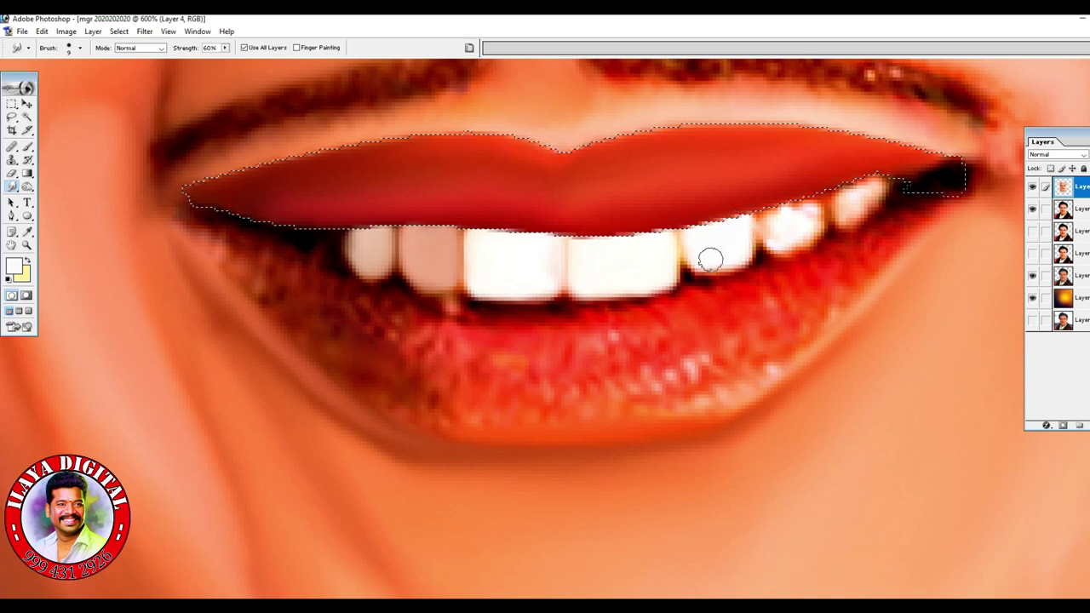
left_click_drag(697, 255, 724, 246)
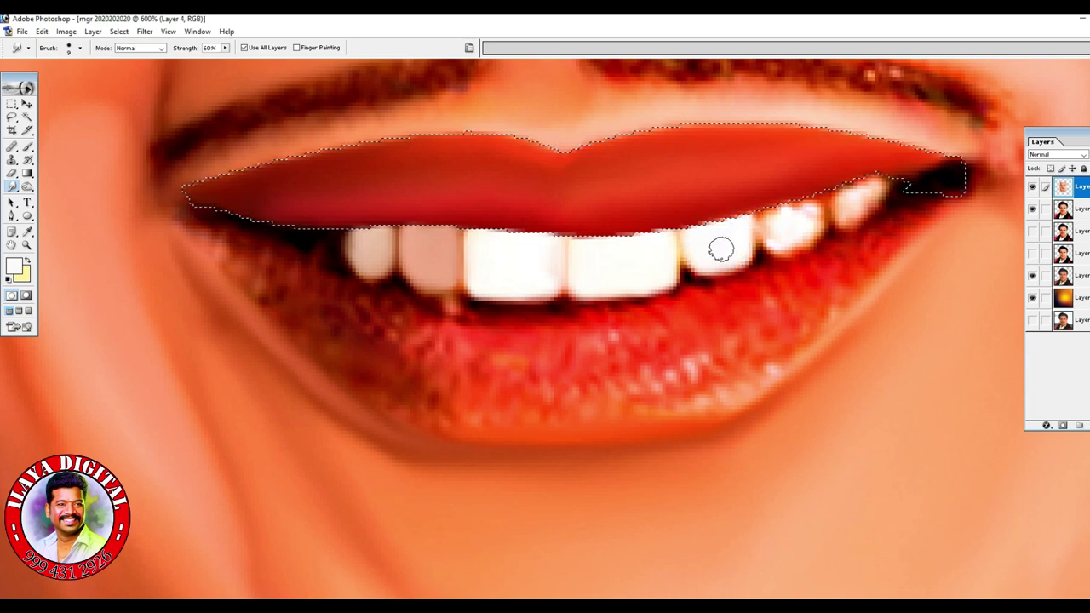